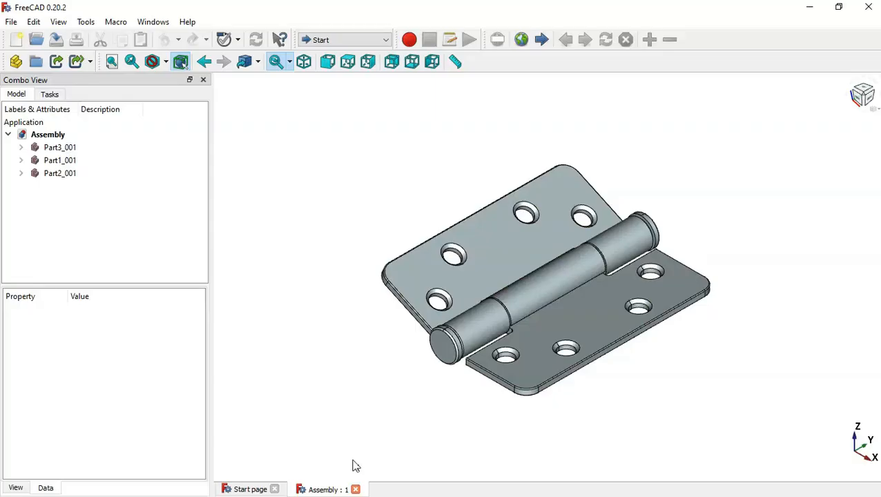
Close the hinge Assembly document to return to FreeCAD's Start page
{"action": "left_click", "coordinate": [356, 490]}
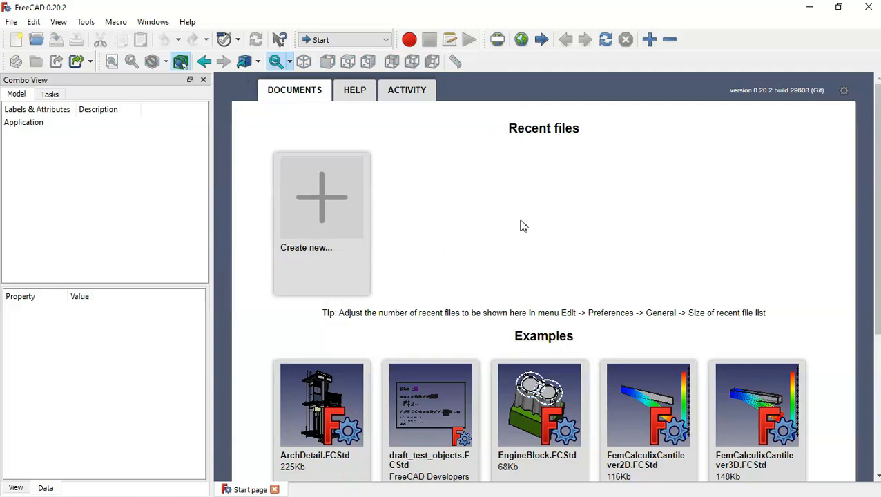
Create a new document and save it as 'Part1' in the Door hinge folder
{"action": "left_click", "coordinate": [326, 207]}
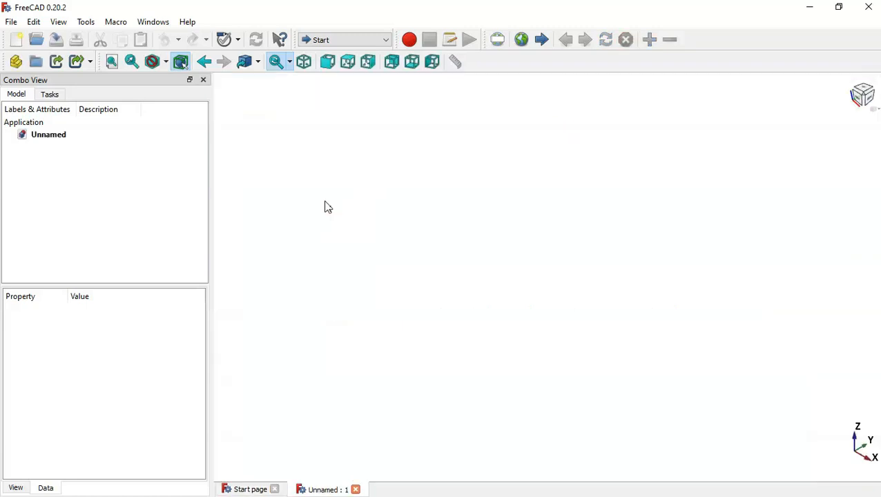
{"action": "left_click", "coordinate": [58, 41]}
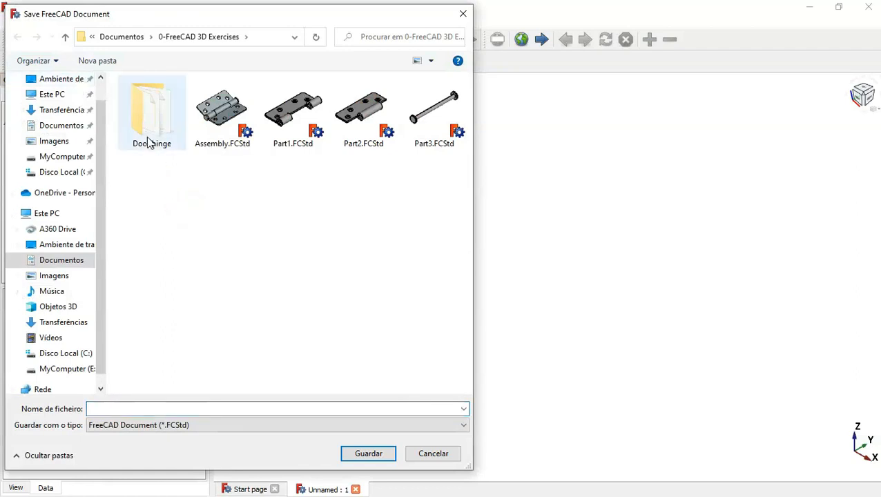
{"action": "left_click", "coordinate": [144, 93]}
{"action": "double_click", "coordinate": [143, 93]}
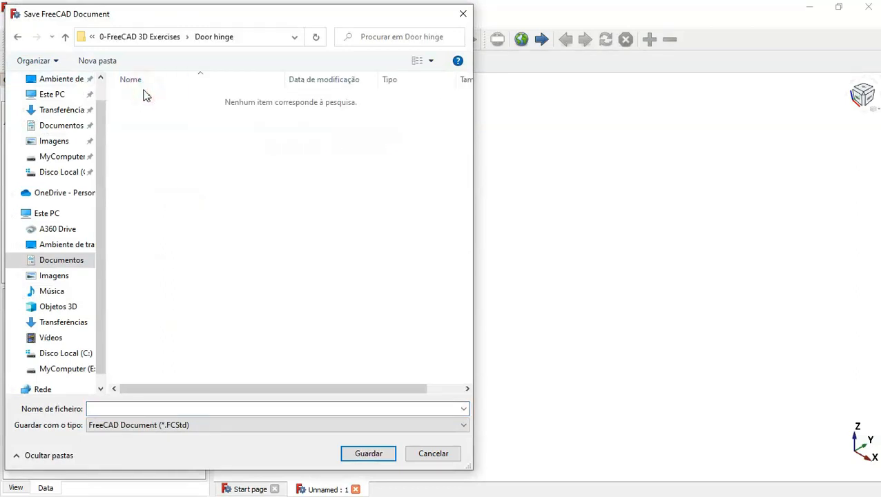
{"action": "left_click", "coordinate": [160, 408]}
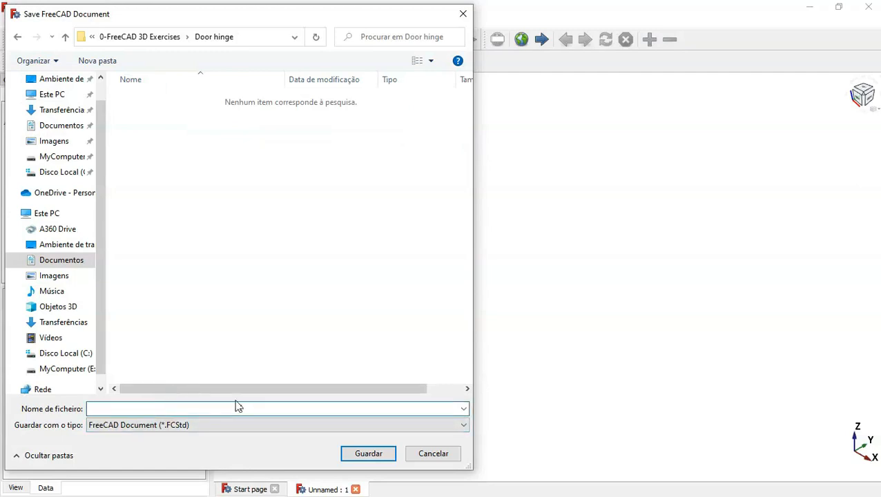
{"action": "type", "text": "Part1"}
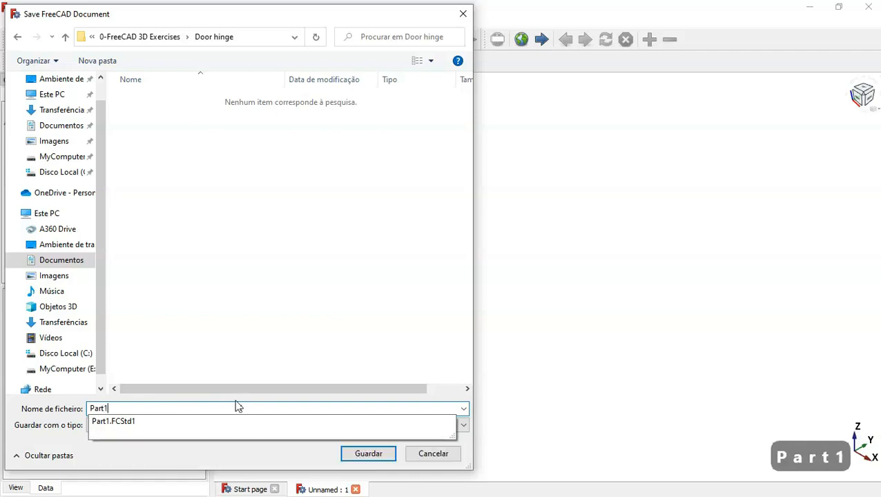
{"action": "key", "text": "Return"}
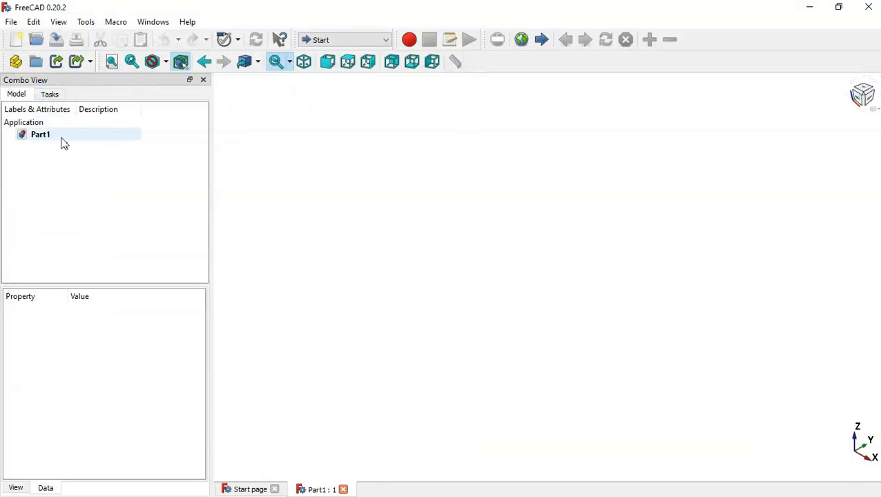
In Part Design, create a Body and start a sketch attached to XZ_Plane
{"action": "left_click", "coordinate": [368, 46]}
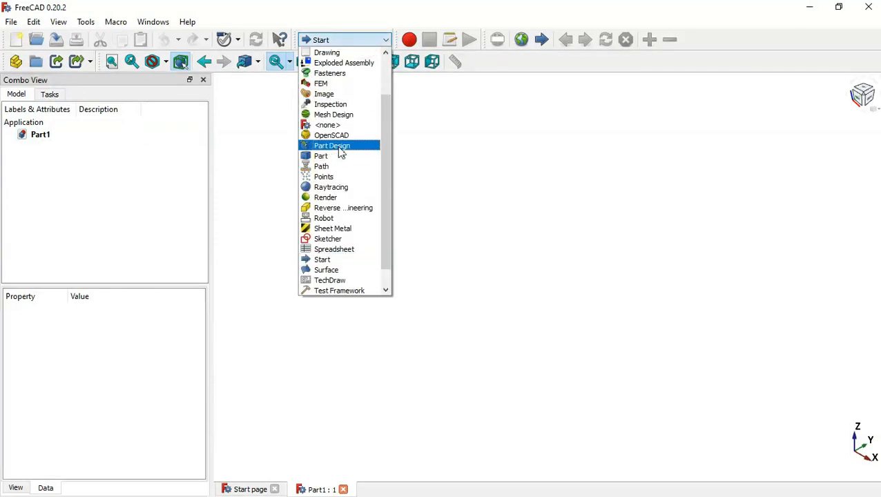
{"action": "left_click", "coordinate": [341, 147]}
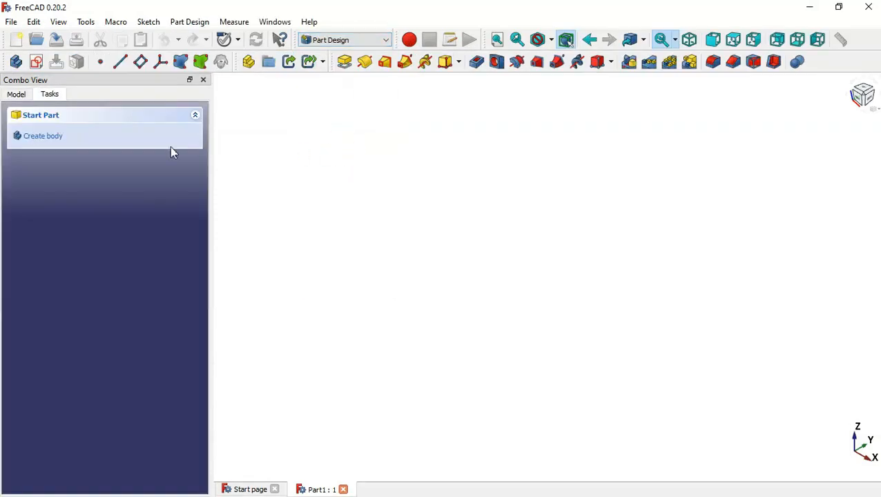
{"action": "left_click", "coordinate": [69, 138]}
{"action": "left_click", "coordinate": [48, 138]}
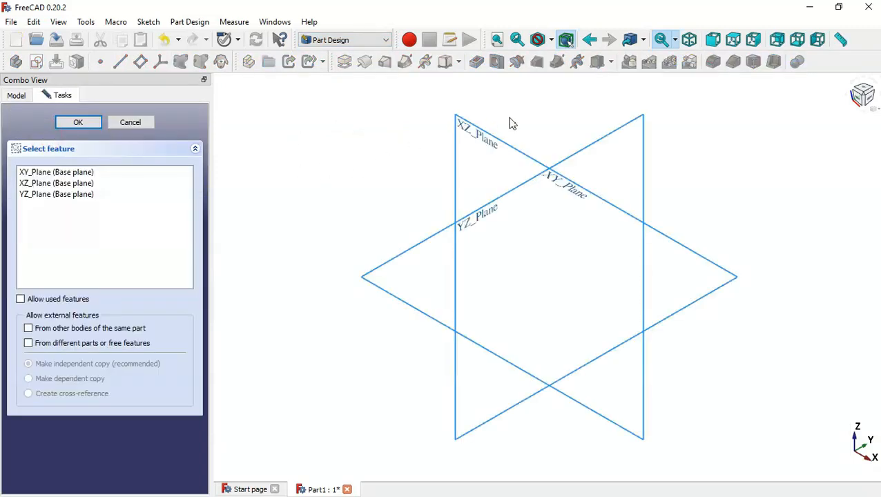
{"action": "left_click", "coordinate": [476, 141]}
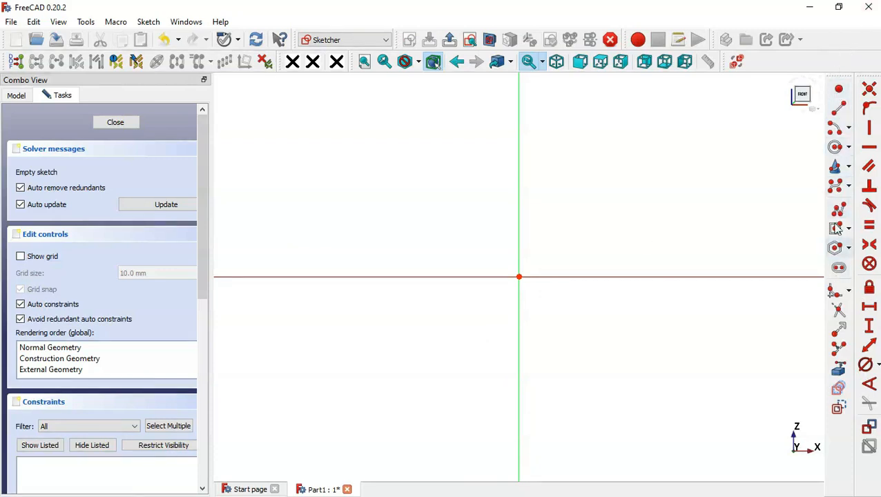
Draw a horizontal line ending just left of the sketch origin
{"action": "left_click", "coordinate": [843, 113]}
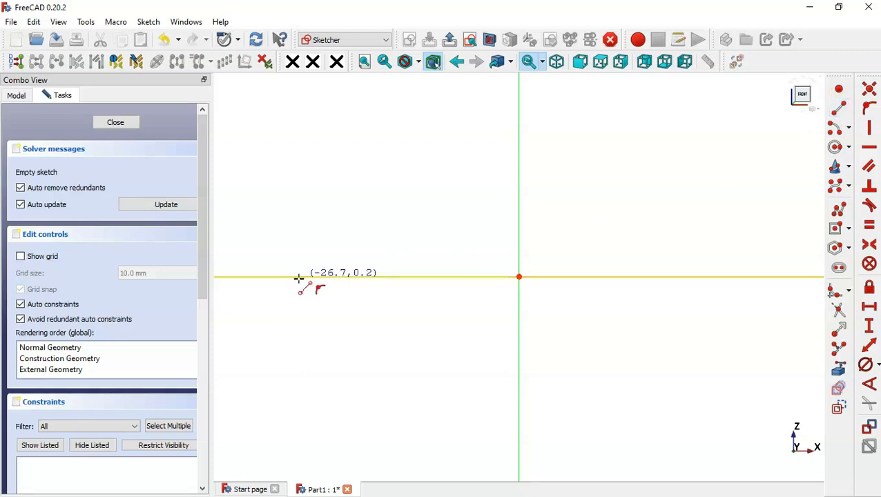
{"action": "left_click", "coordinate": [287, 291]}
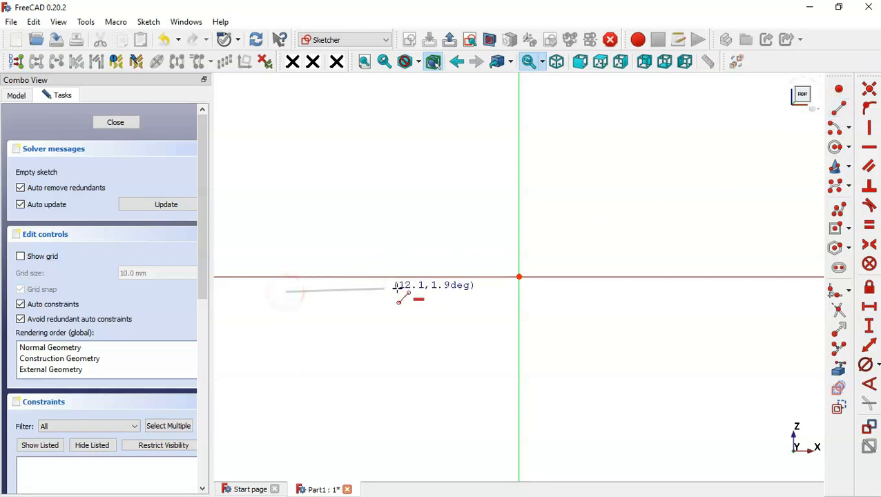
{"action": "left_click", "coordinate": [453, 291]}
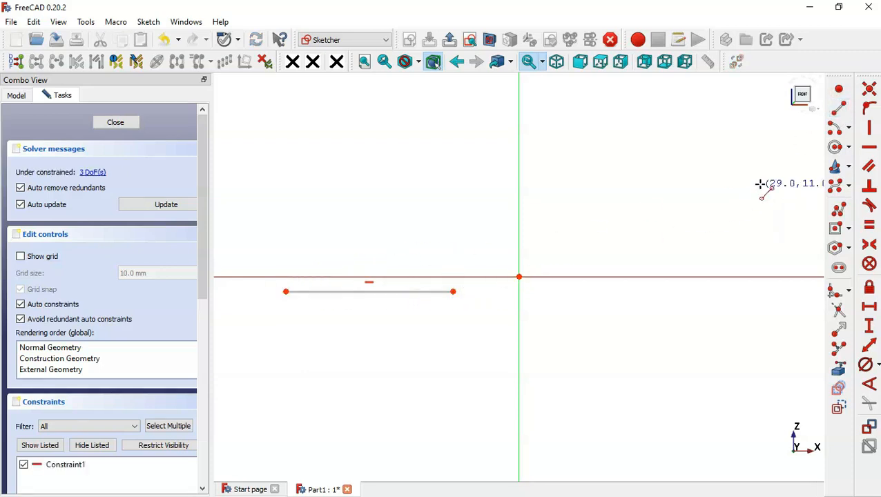
Add an origin-centred arc starting at the line's right end; pick the line's left end for dimensioning
{"action": "left_click", "coordinate": [835, 127]}
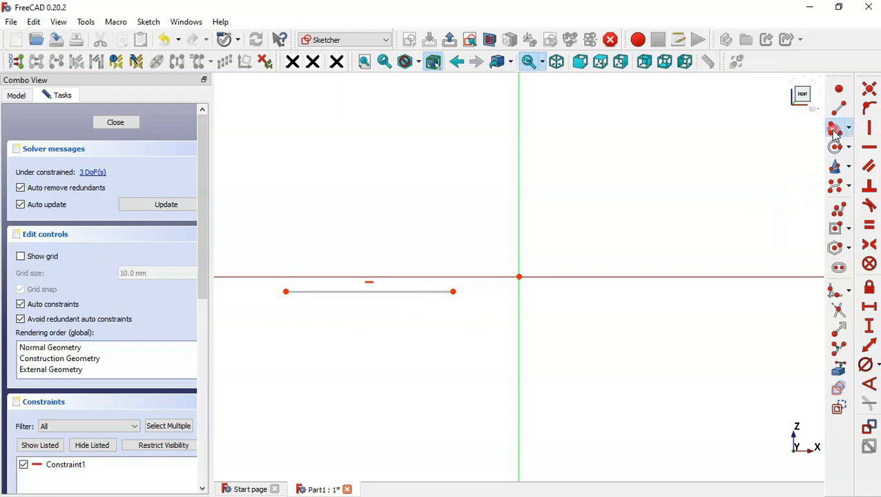
{"action": "left_click", "coordinate": [520, 277]}
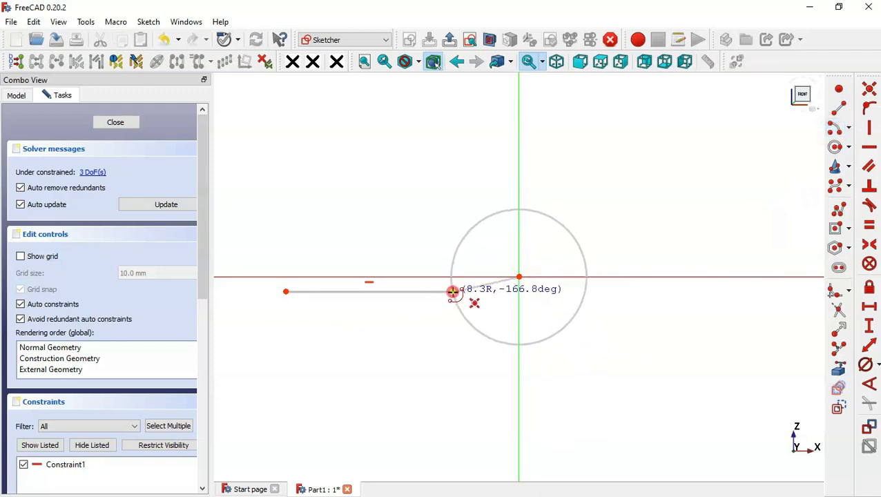
{"action": "left_click", "coordinate": [453, 291]}
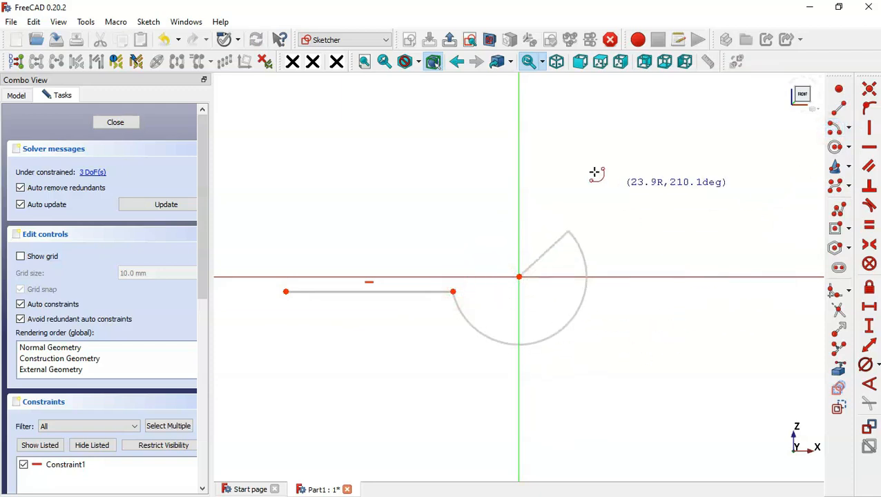
{"action": "left_click", "coordinate": [461, 246]}
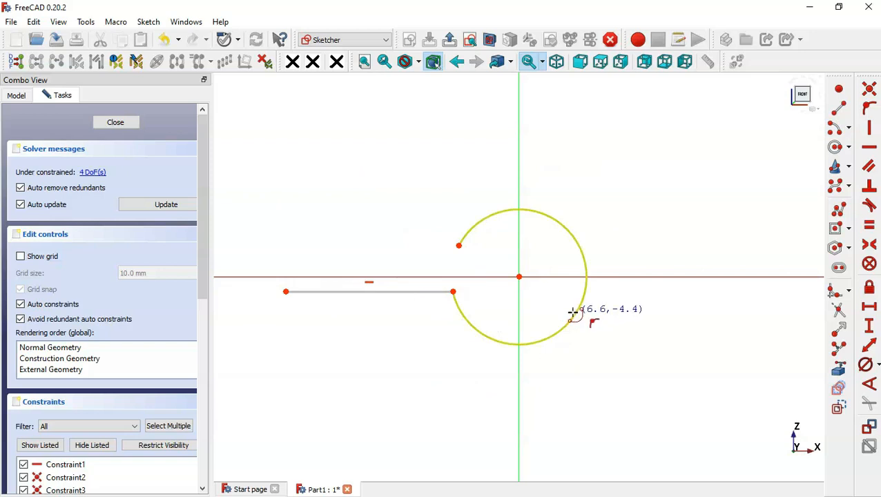
{"action": "left_click", "coordinate": [870, 307]}
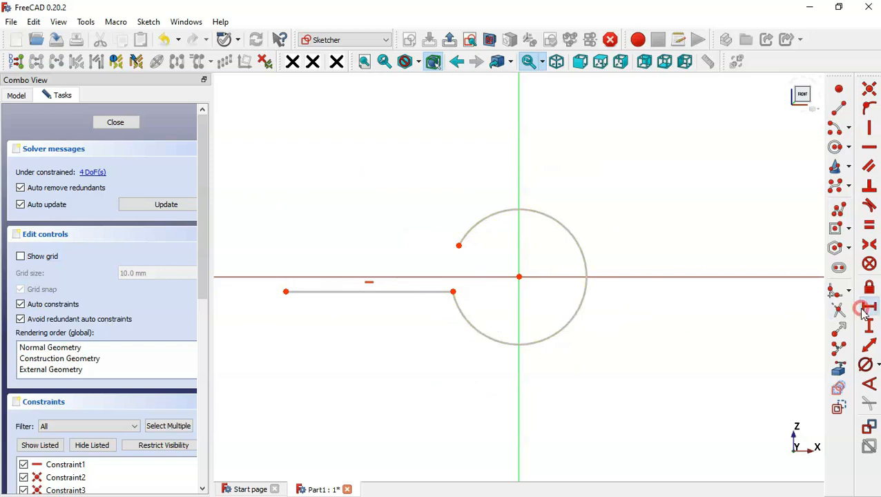
{"action": "left_click", "coordinate": [285, 291]}
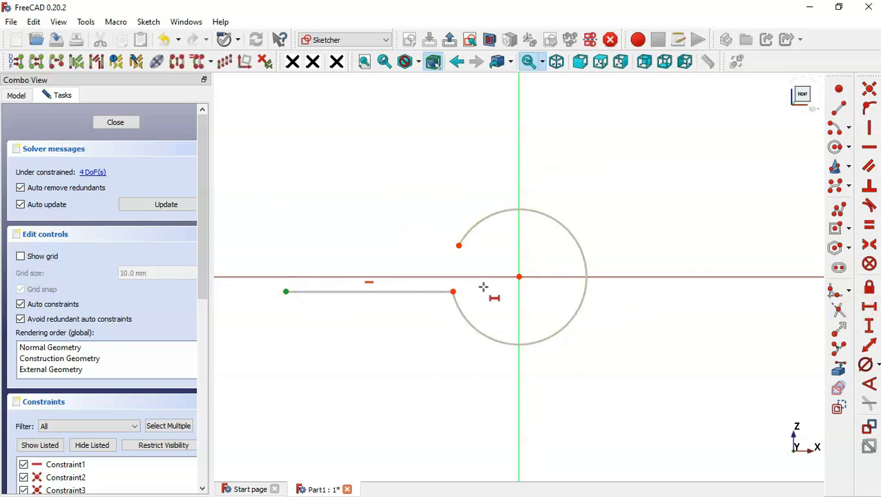
Constrain the line's left end 32 mm horizontally from the arc centre
{"action": "left_click", "coordinate": [518, 279]}
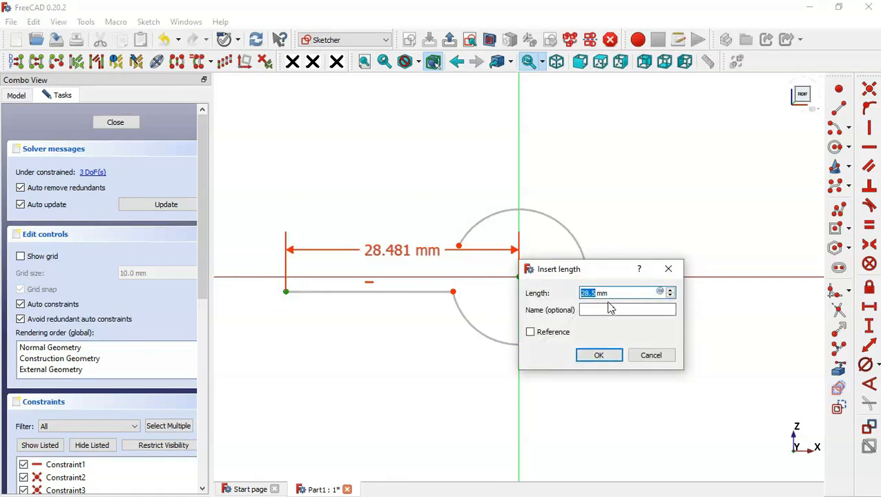
{"action": "type", "text": "32"}
{"action": "key", "text": "Return"}
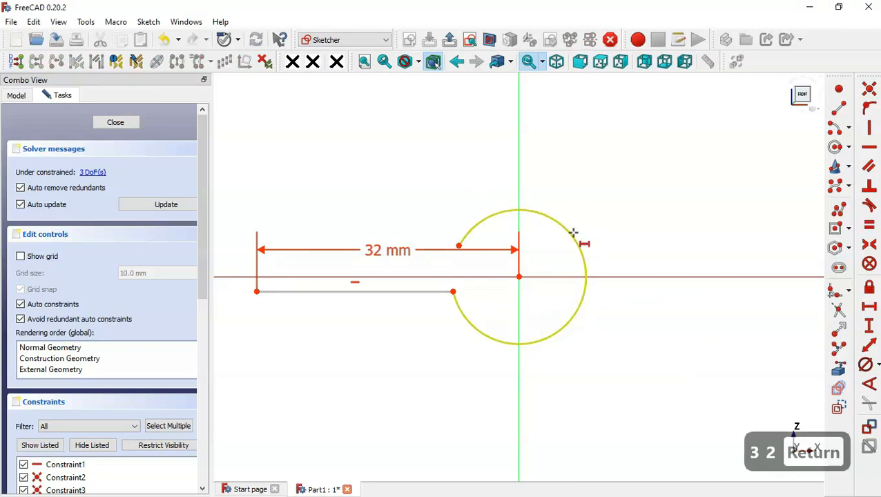
Give the arc a 6.5 mm diameter constraint
{"action": "left_click", "coordinate": [878, 368]}
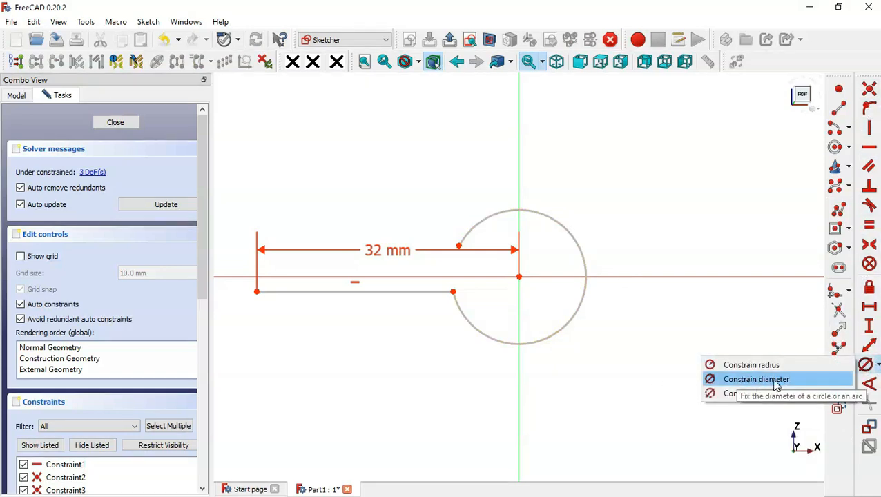
{"action": "left_click", "coordinate": [824, 382]}
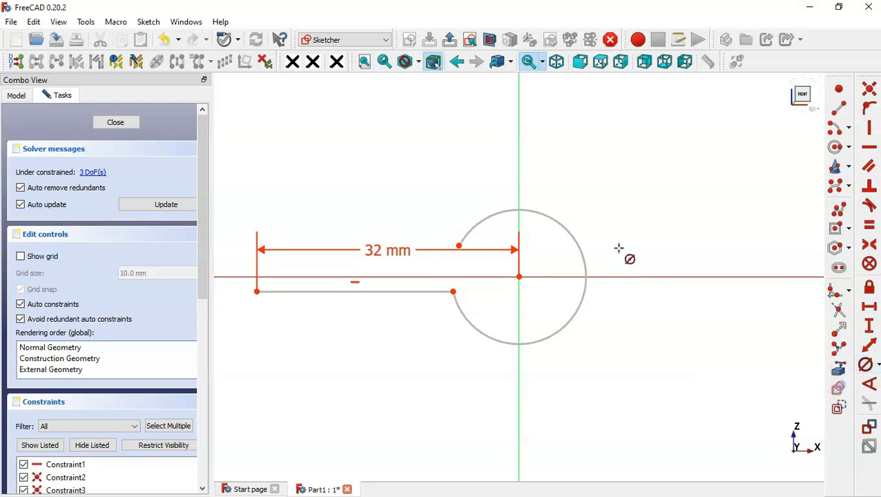
{"action": "left_click", "coordinate": [553, 219]}
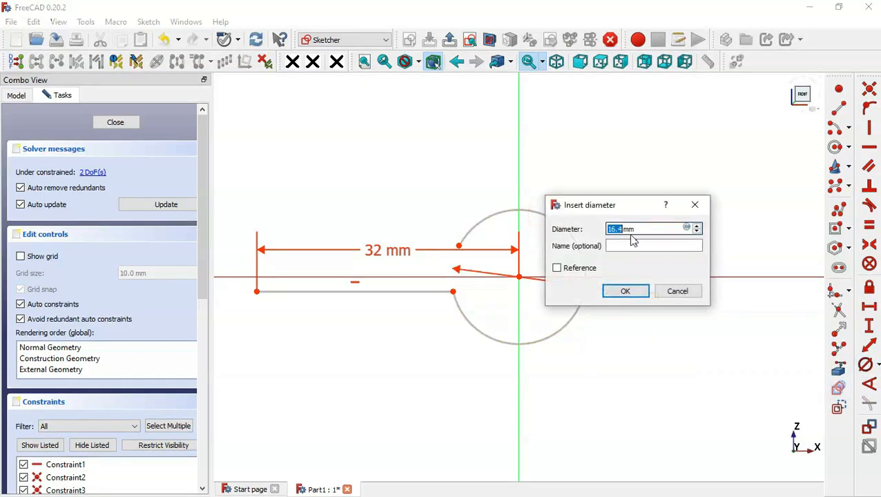
{"action": "type", "text": "6.5"}
{"action": "key", "text": "Return"}
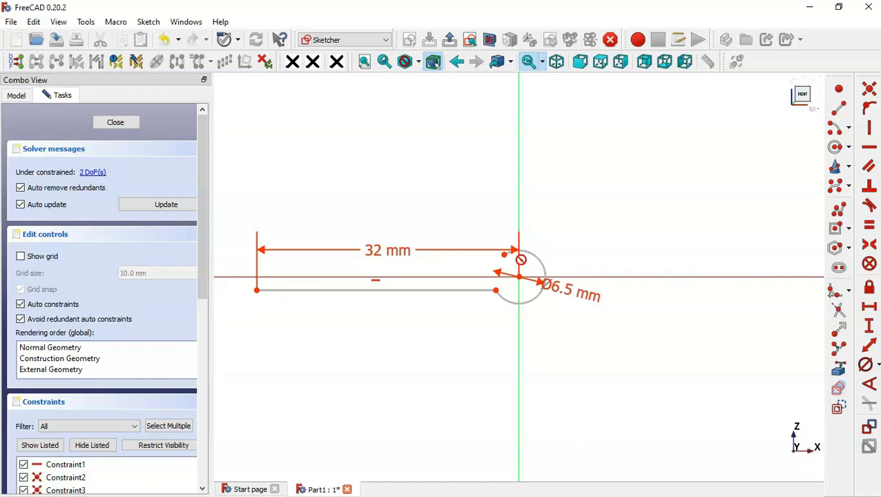
Set the arc's lower-left endpoint 2 mm vertically from the centre
{"action": "scroll", "coordinate": [521, 260], "scroll_direction": "up", "scroll_amount": 2}
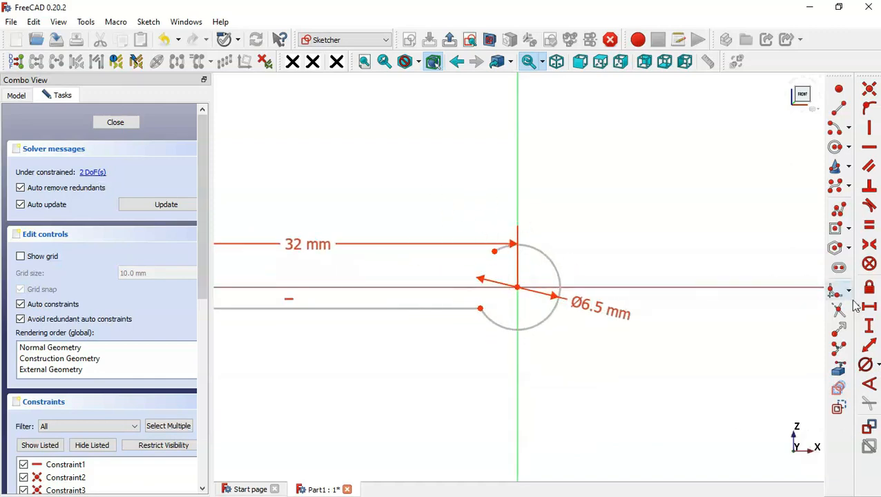
{"action": "left_click", "coordinate": [870, 325]}
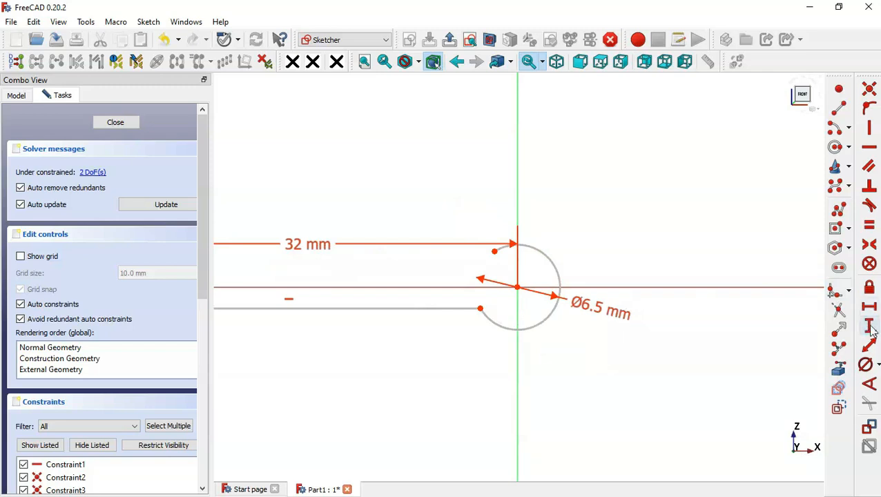
{"action": "left_click", "coordinate": [481, 308]}
{"action": "left_click", "coordinate": [519, 286]}
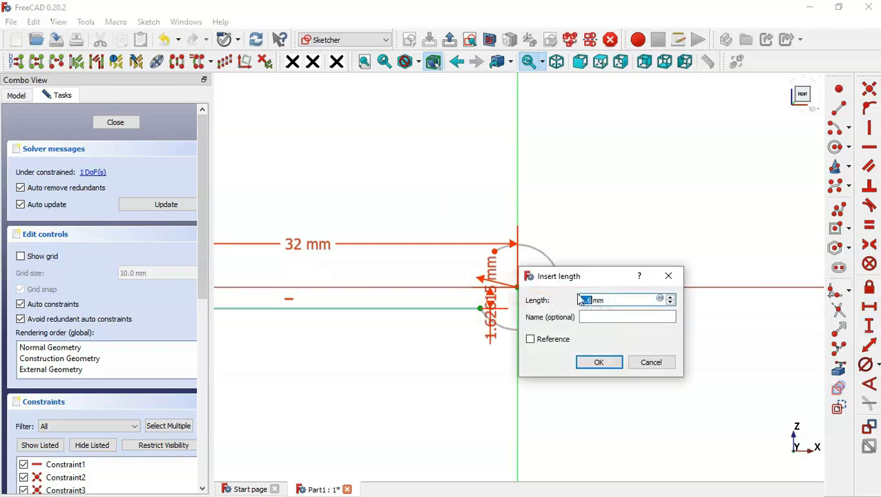
{"action": "type", "text": "2"}
{"action": "key", "text": "Return"}
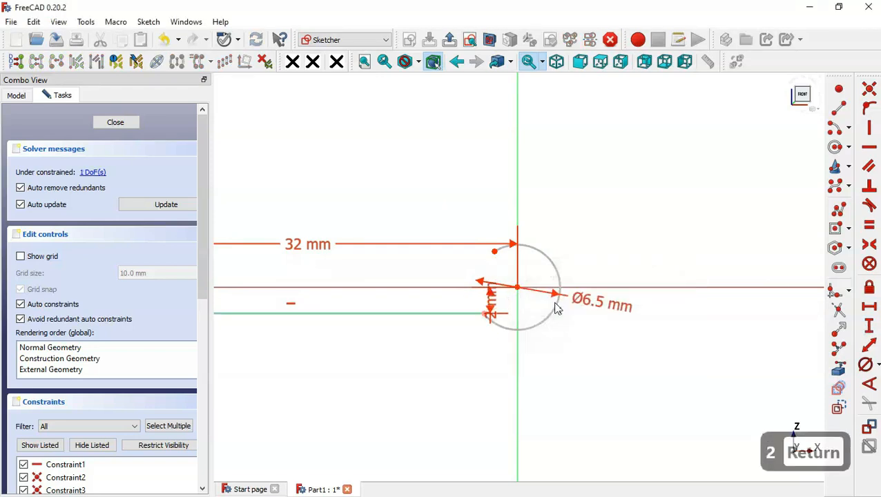
Constrain the distance between the arc's two endpoints to 1.5 mm
{"action": "left_click", "coordinate": [495, 252]}
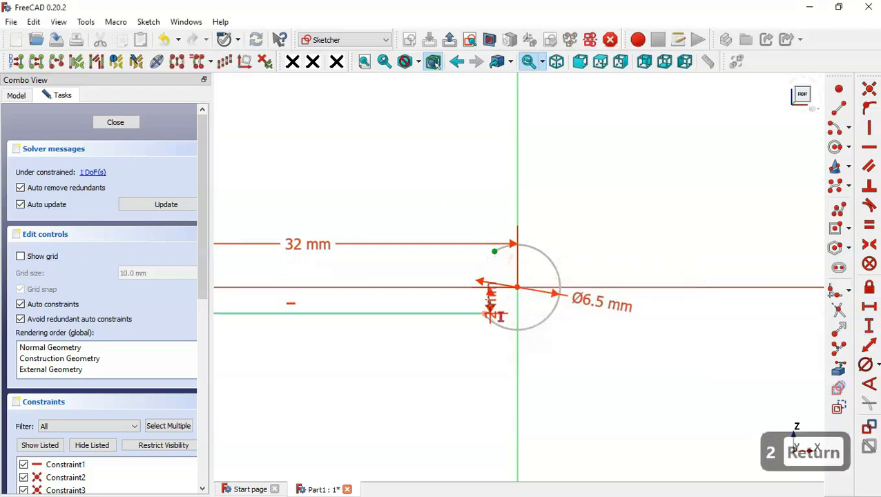
{"action": "left_click", "coordinate": [485, 314]}
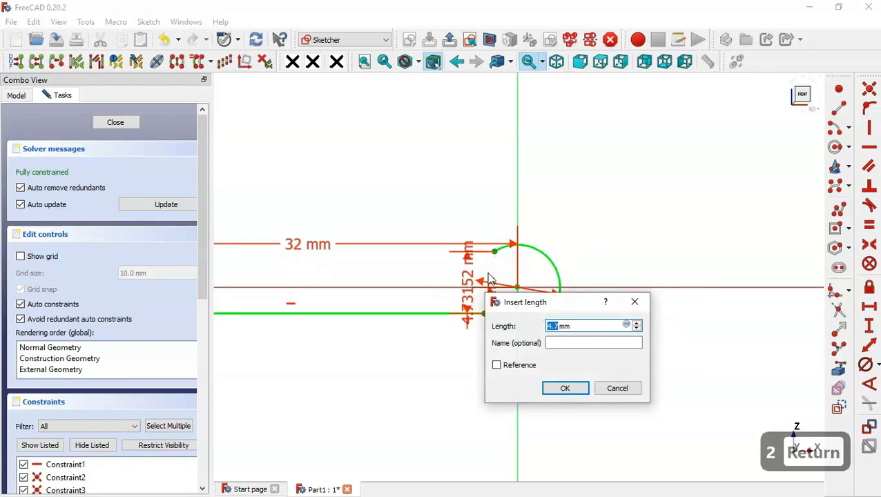
{"action": "type", "text": "1.5"}
{"action": "key", "text": "Return"}
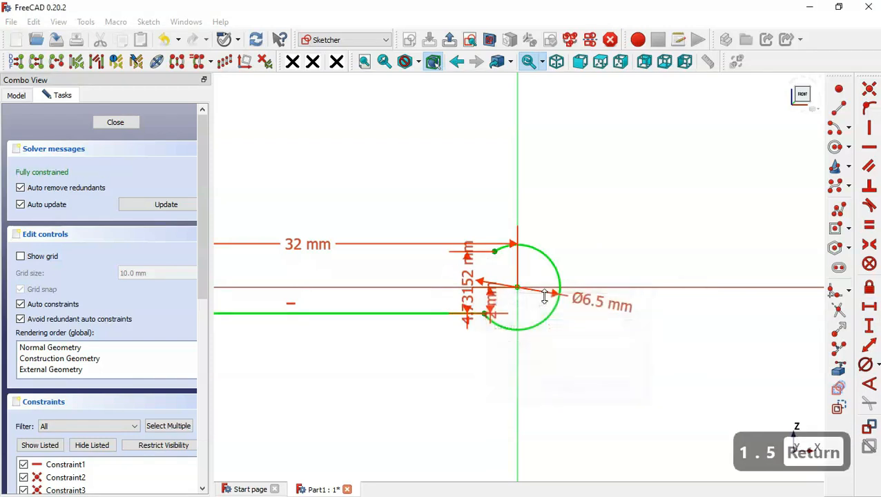
{"action": "scroll", "coordinate": [672, 271], "scroll_direction": "down", "scroll_amount": 2}
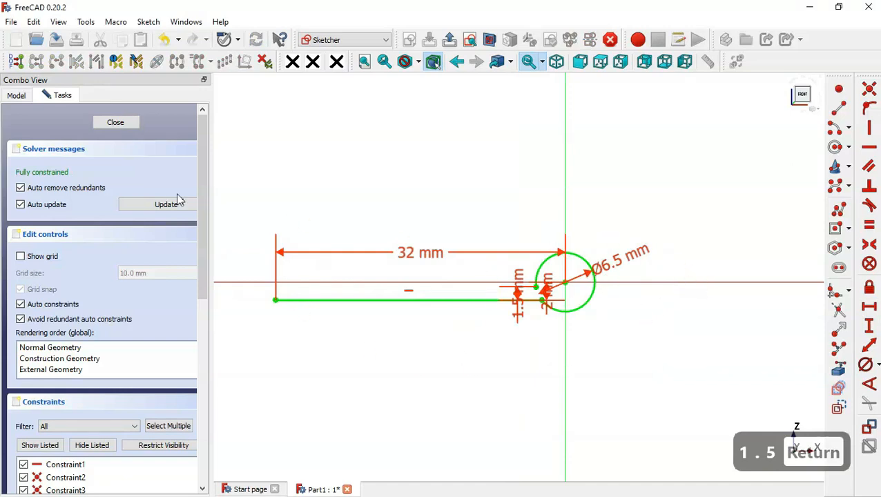
Close the hinge profile sketch and activate the Sheet Metal workbench
{"action": "left_click", "coordinate": [116, 125]}
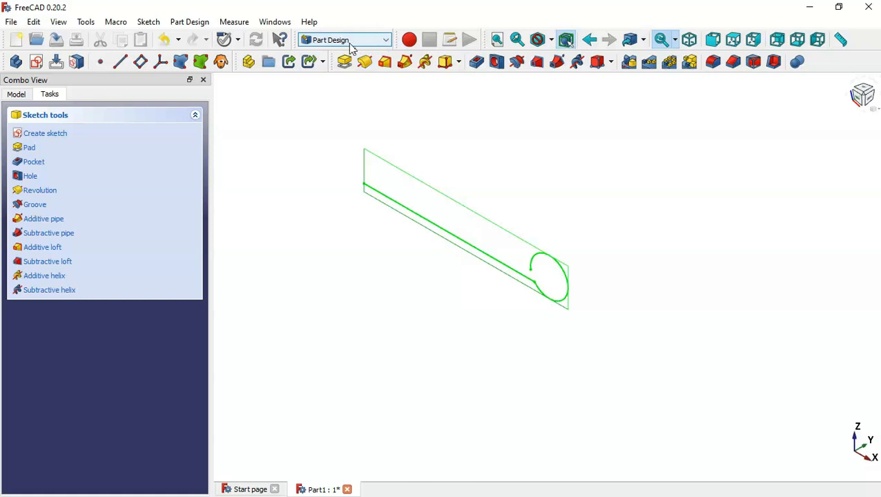
{"action": "left_click", "coordinate": [377, 44]}
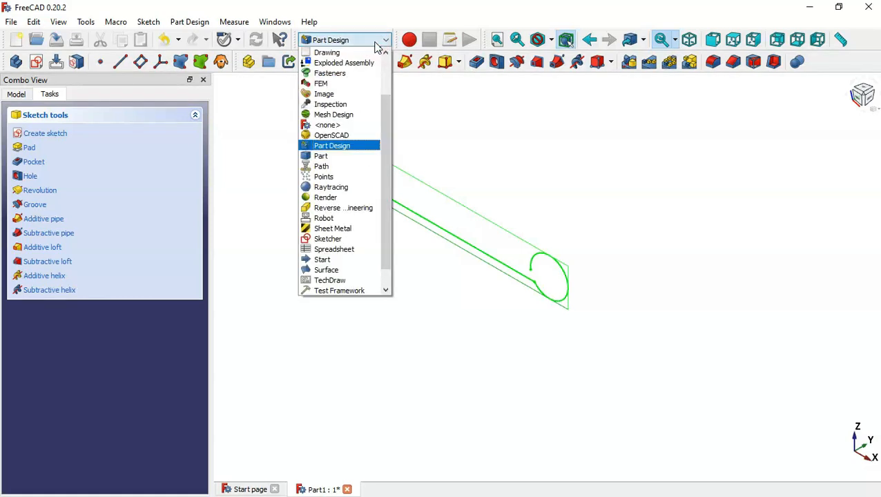
{"action": "left_click", "coordinate": [342, 228]}
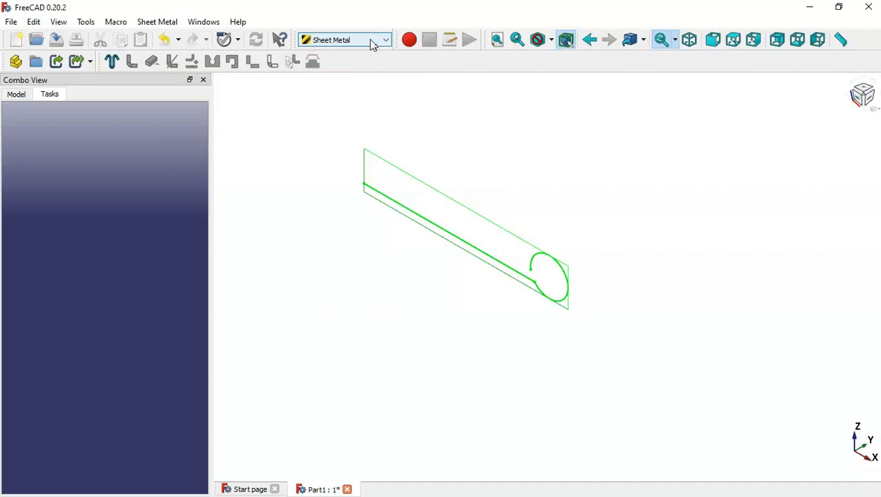
Open and dismiss the Tools menu, then show the Model tree with Part1, Body and Sketch
{"action": "left_click", "coordinate": [85, 23]}
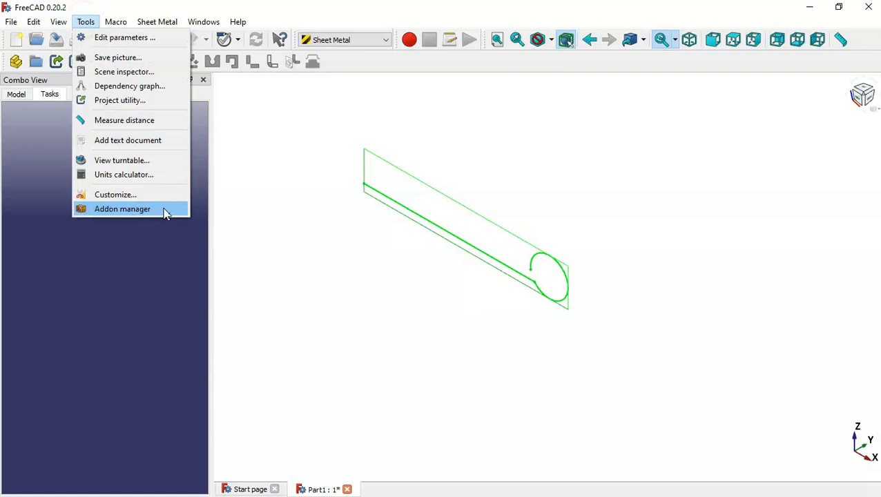
{"action": "left_click", "coordinate": [303, 192]}
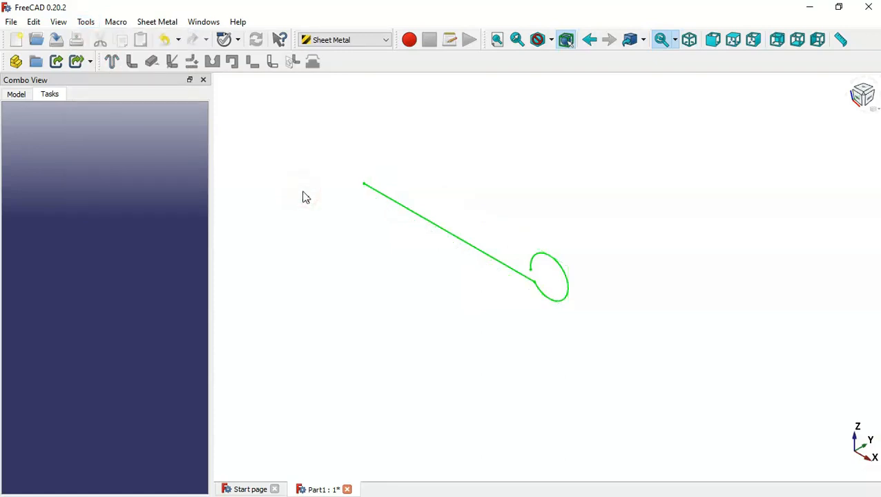
{"action": "left_click", "coordinate": [18, 95]}
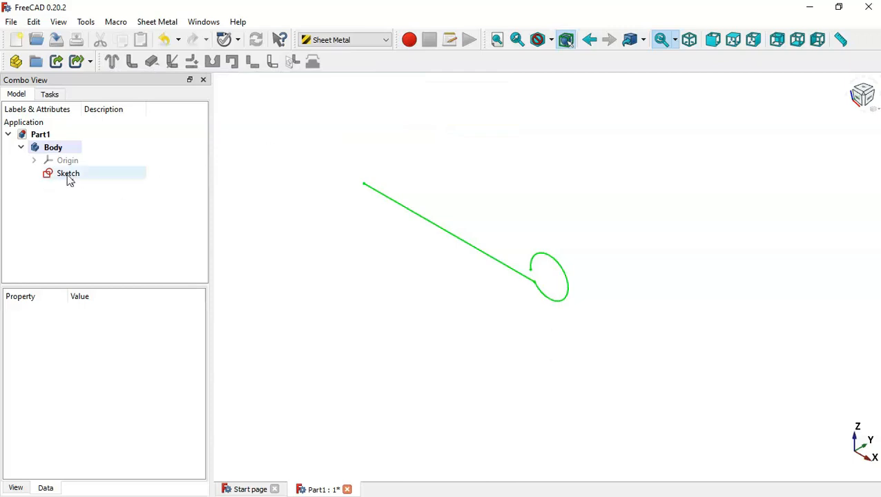
Turn the Sketch into a BaseBend sheet-metal wall with a rolled knuckle
{"action": "left_click", "coordinate": [85, 176]}
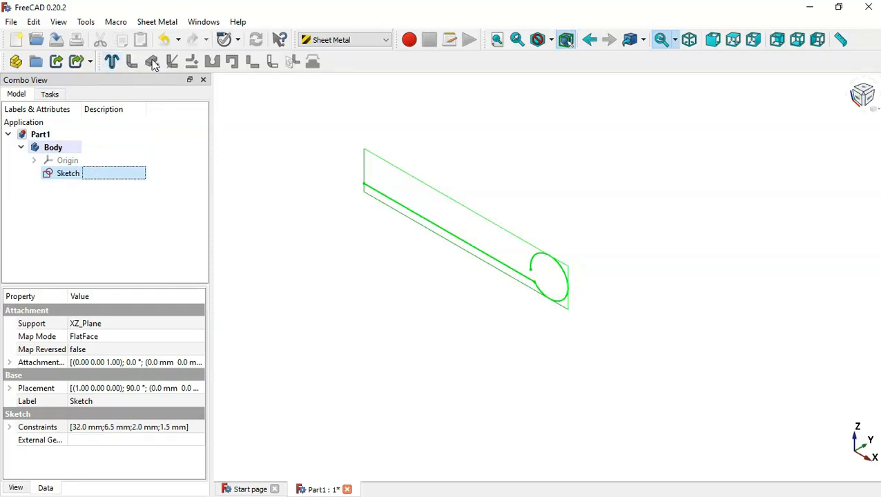
{"action": "left_click", "coordinate": [113, 62]}
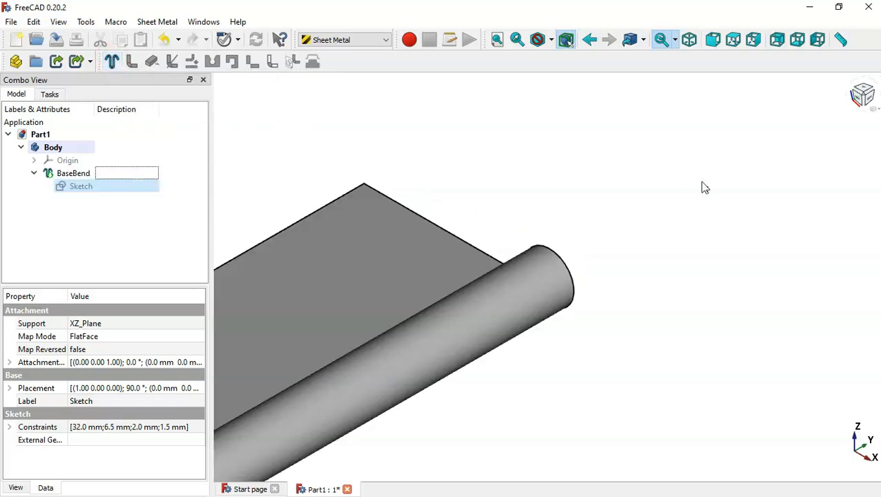
{"action": "scroll", "coordinate": [704, 187], "scroll_direction": "down", "scroll_amount": 4}
{"action": "scroll", "coordinate": [600, 196], "scroll_direction": "up", "scroll_amount": 1}
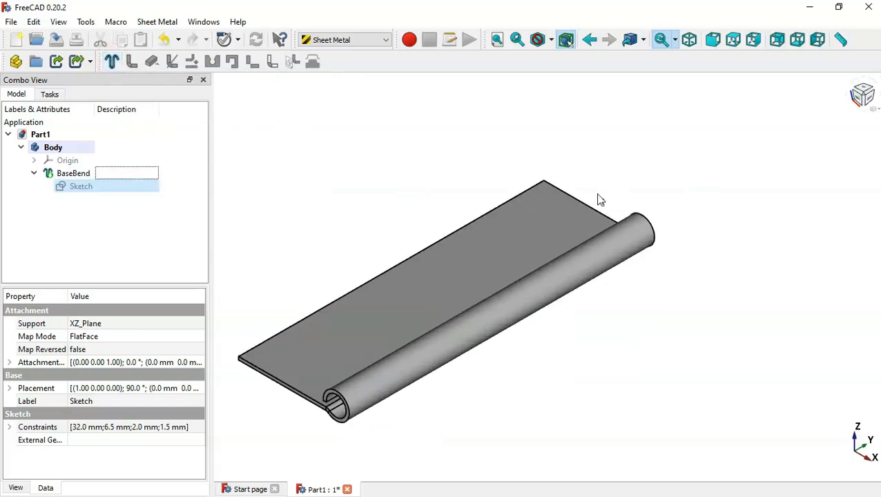
{"action": "left_click", "coordinate": [676, 392]}
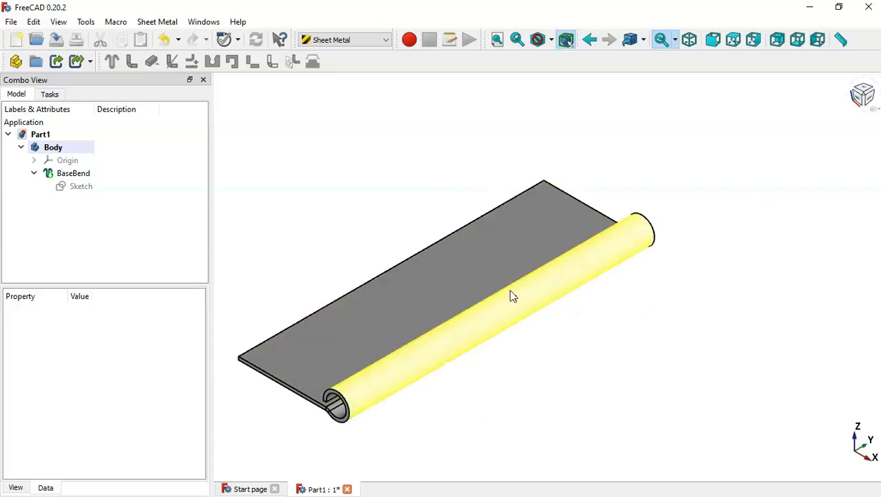
Set the BaseBend to Mid Plane true, 79 mm length and 3 mm thickness
{"action": "left_click", "coordinate": [115, 175]}
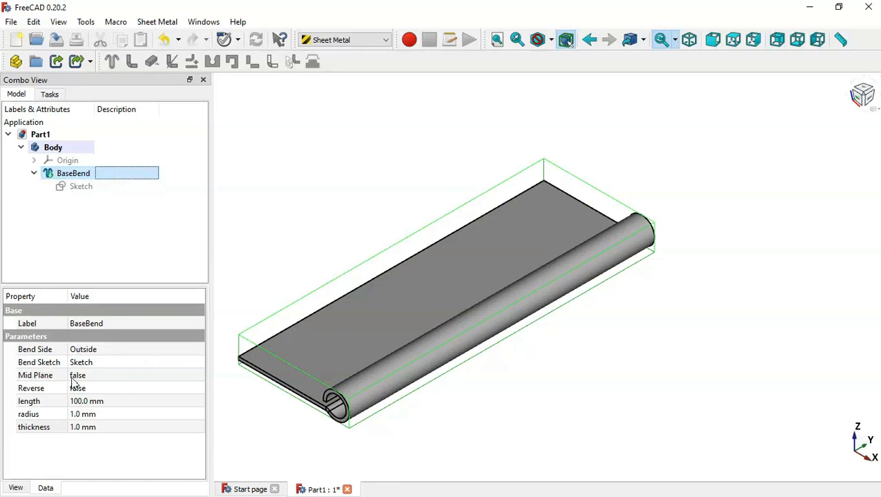
{"action": "left_click", "coordinate": [102, 377]}
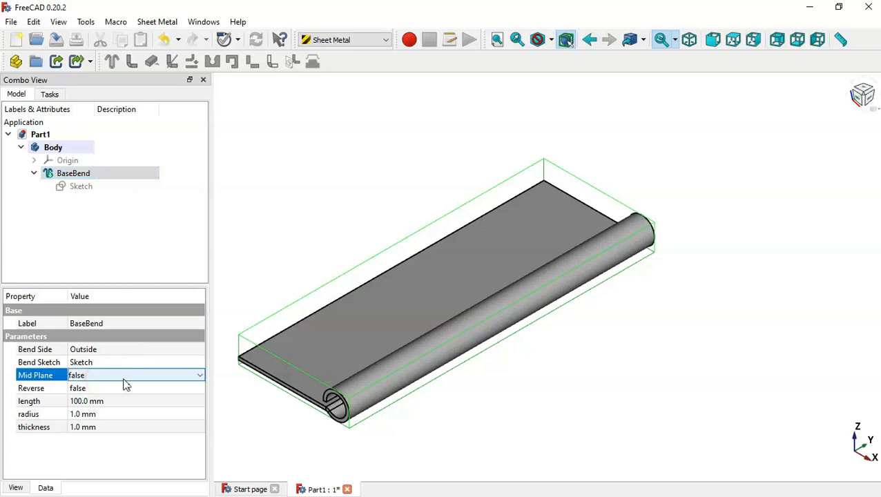
{"action": "left_click", "coordinate": [124, 378]}
{"action": "left_click", "coordinate": [133, 396]}
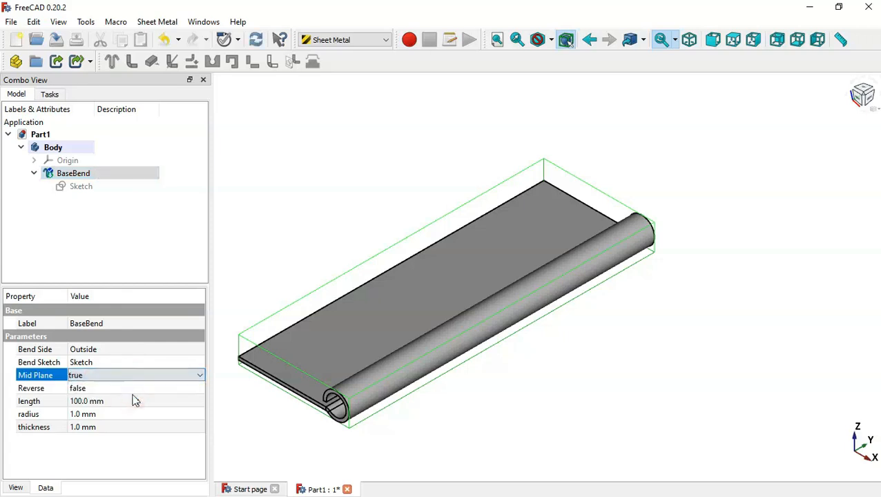
{"action": "left_click", "coordinate": [114, 403]}
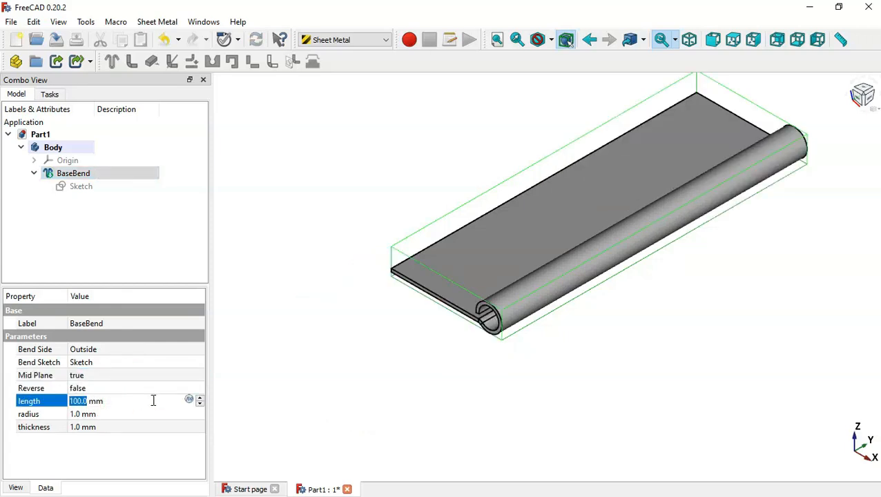
{"action": "type", "text": "79"}
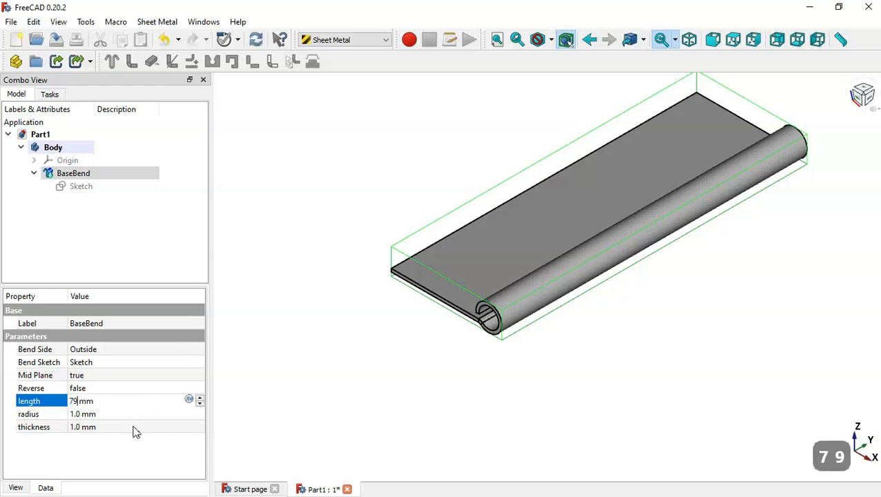
{"action": "left_click", "coordinate": [134, 429]}
{"action": "type", "text": "3"}
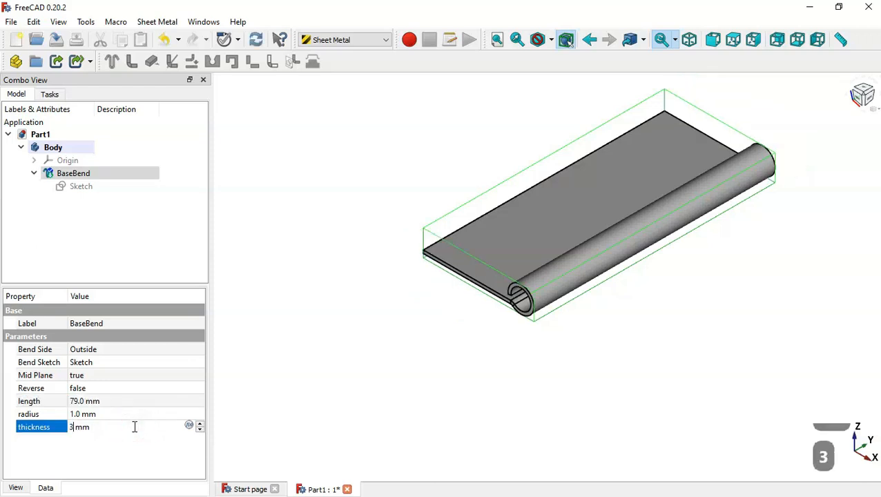
{"action": "left_click", "coordinate": [272, 371]}
{"action": "left_click_drag", "start_coordinate": [441, 348], "coordinate": [506, 350]}
{"action": "key", "text": "Home"}
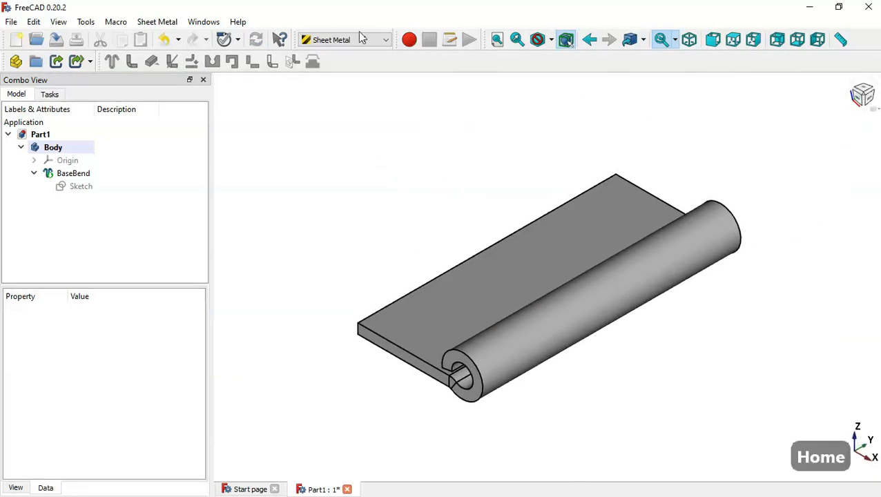
In Part Design, fillet the plate's front and far corner edges with a 5 mm radius
{"action": "left_click", "coordinate": [373, 41]}
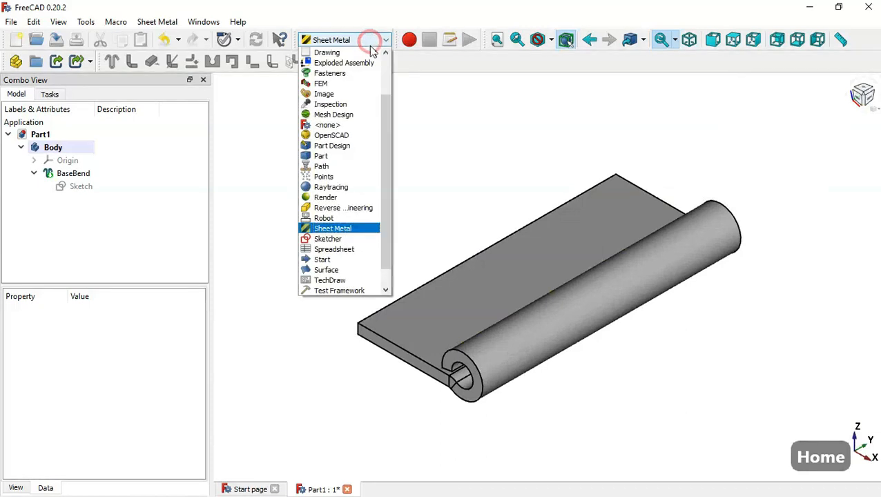
{"action": "left_click", "coordinate": [342, 144]}
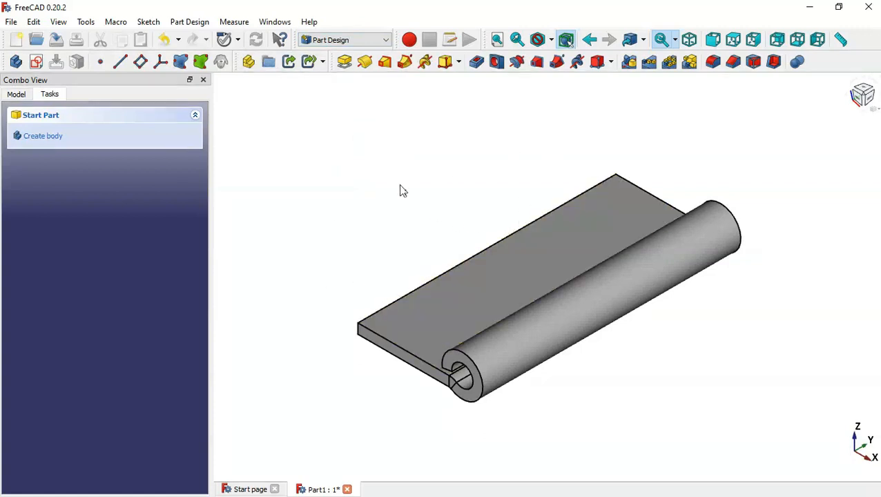
{"action": "left_click", "coordinate": [358, 333]}
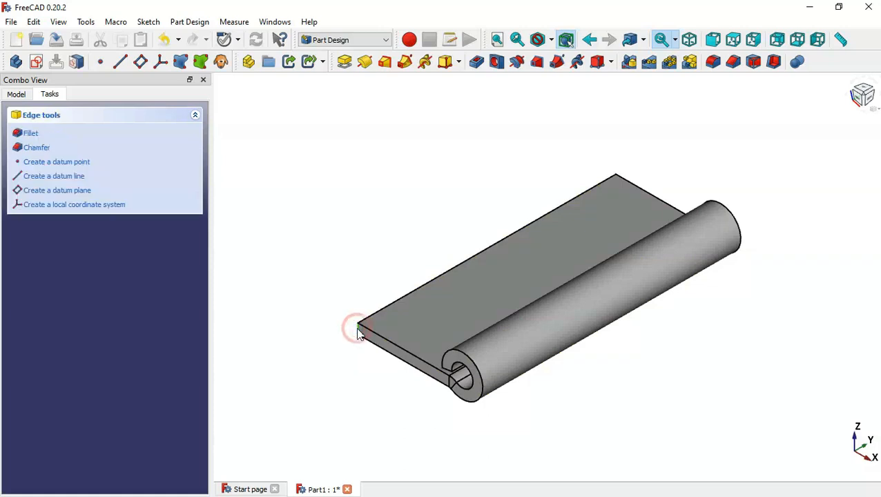
{"action": "left_click", "coordinate": [713, 61]}
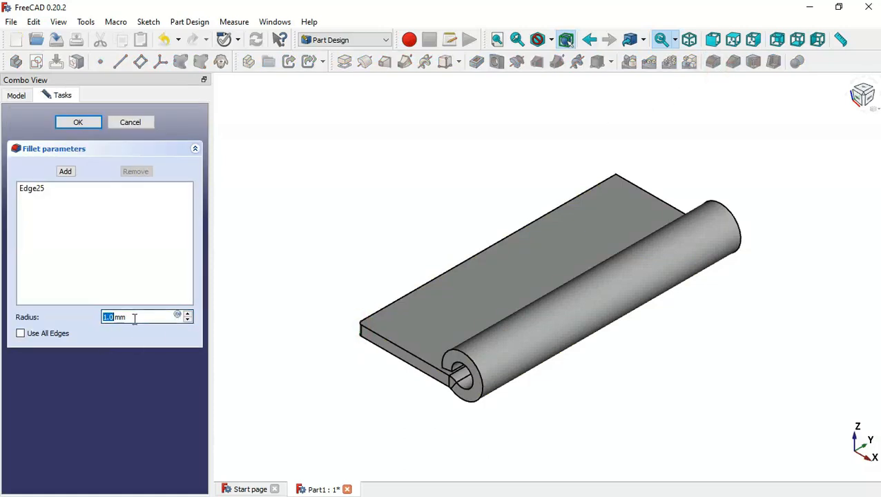
{"action": "triple_click", "coordinate": [135, 318]}
{"action": "type", "text": "5"}
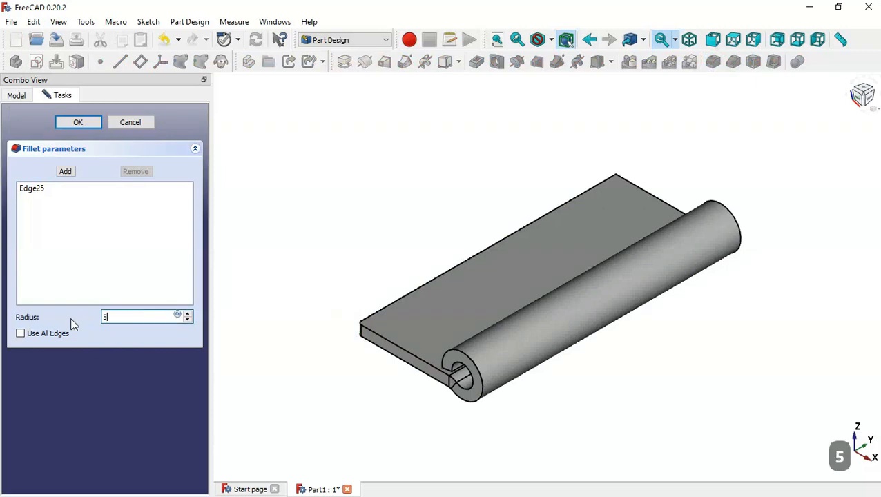
{"action": "left_click", "coordinate": [65, 172]}
{"action": "left_click_drag", "start_coordinate": [759, 140], "coordinate": [606, 197]}
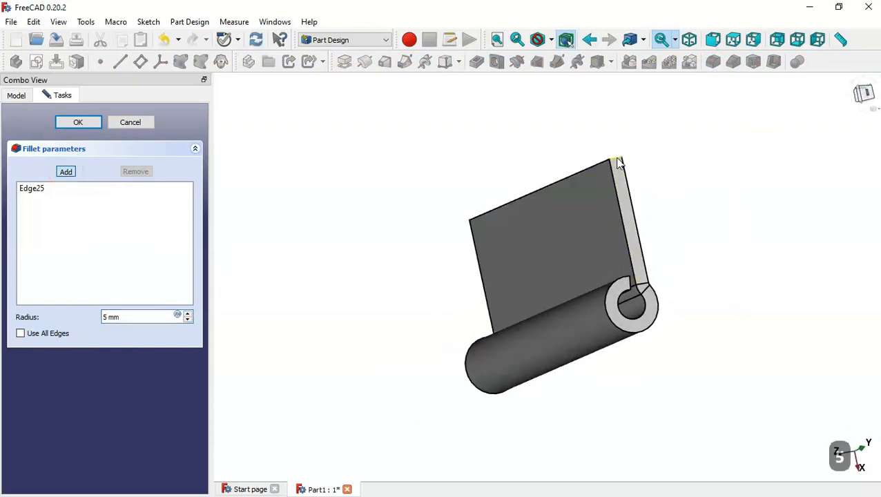
{"action": "left_click", "coordinate": [616, 160]}
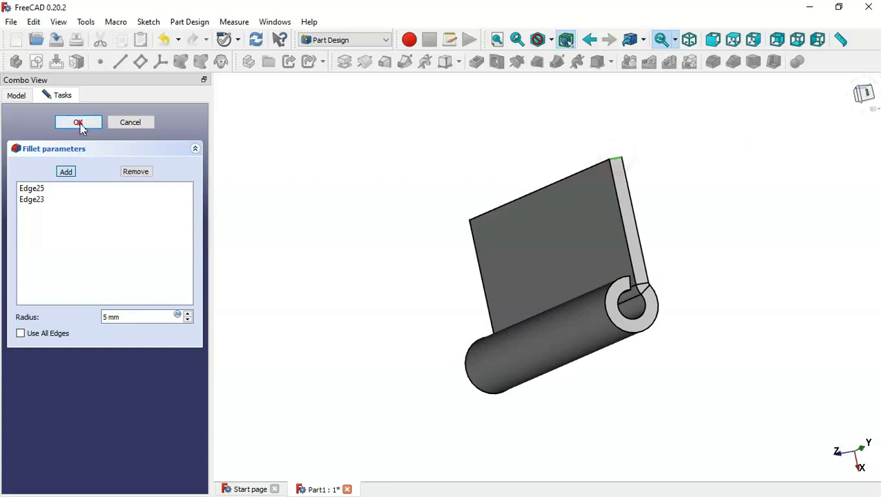
{"action": "left_click", "coordinate": [80, 128]}
{"action": "left_click_drag", "start_coordinate": [421, 256], "coordinate": [629, 238]}
{"action": "key", "text": "Home"}
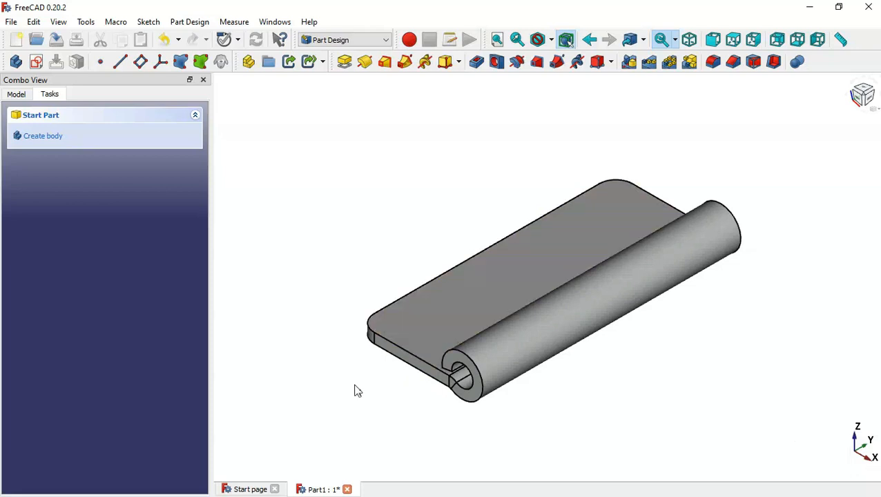
Fillet the two selected plate edges, Edge3 and Edge13, with a 0.5 mm radius
{"action": "left_click", "coordinate": [372, 329]}
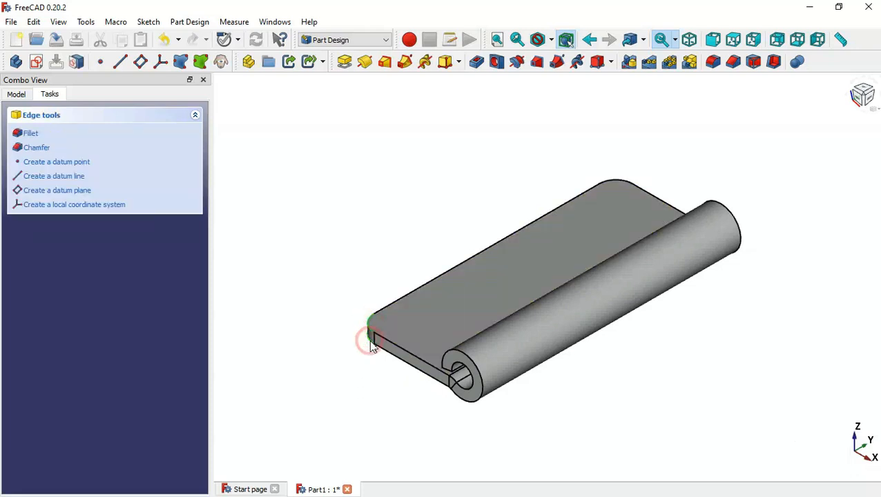
{"action": "left_click", "coordinate": [713, 63]}
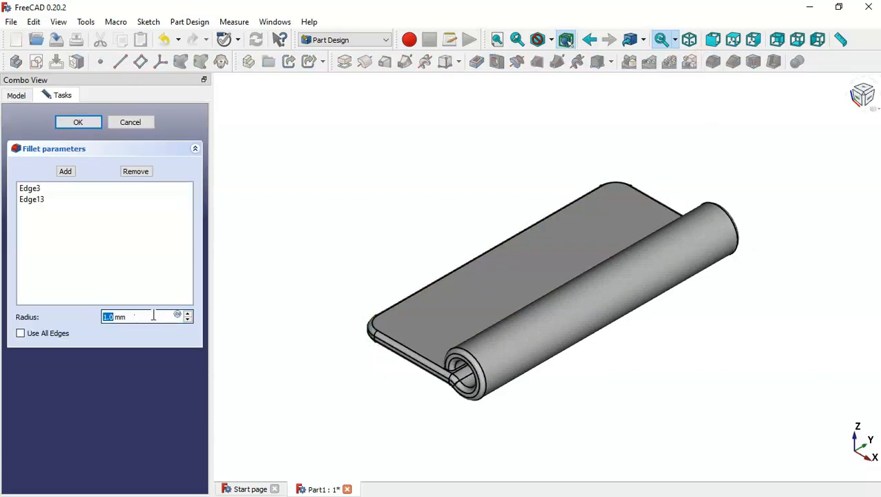
{"action": "triple_click", "coordinate": [151, 315]}
{"action": "type", "text": "0.5"}
{"action": "key", "text": "Return"}
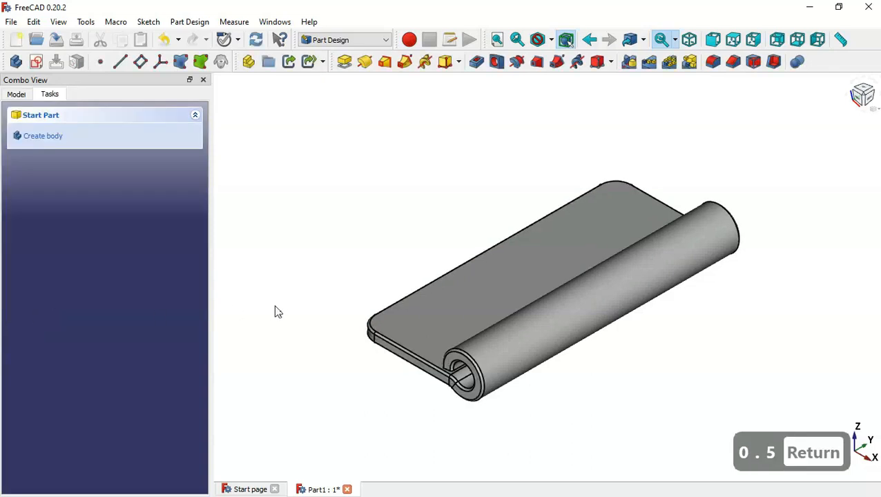
{"action": "middle_click_drag", "start_coordinate": [274, 312], "coordinate": [427, 319]}
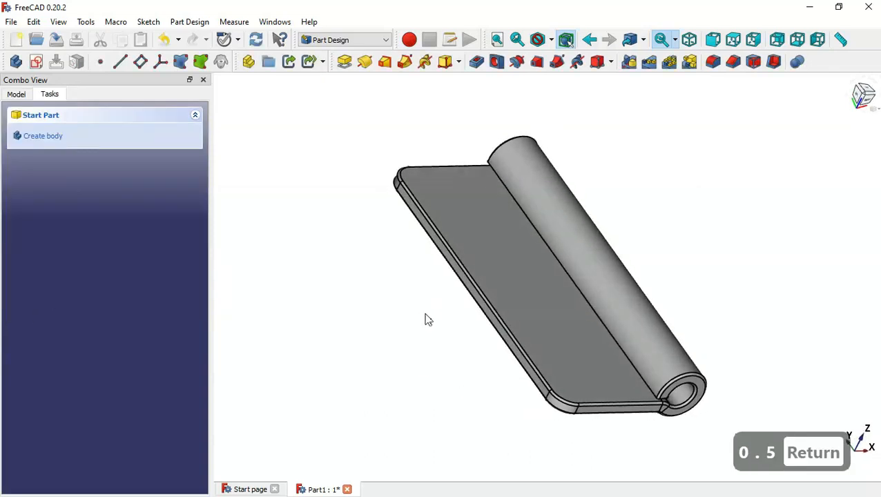
{"action": "key", "text": "Home"}
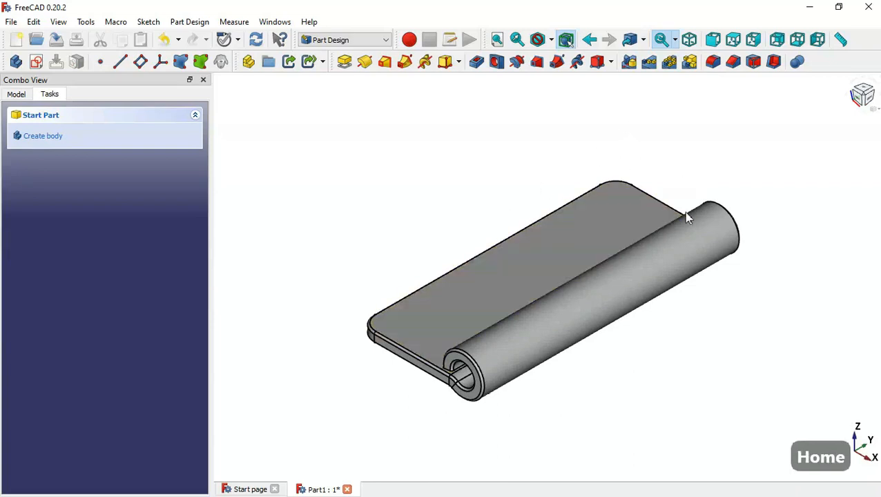
{"action": "left_click", "coordinate": [549, 255]}
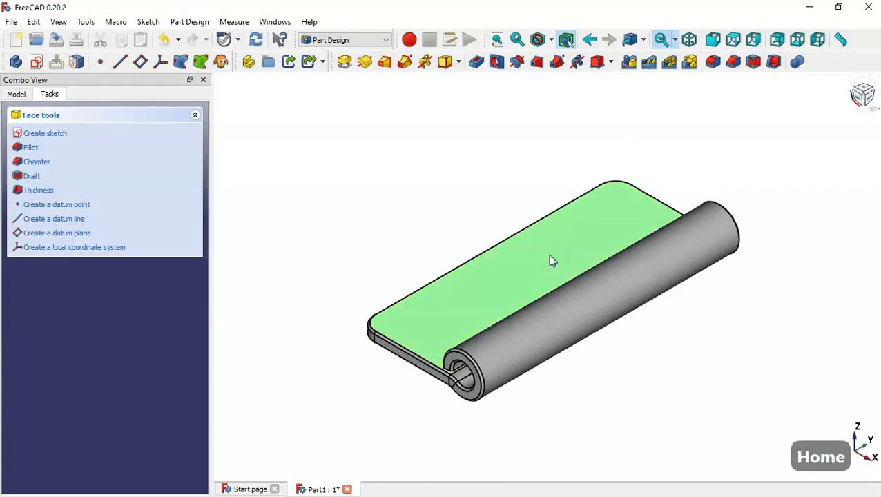
Start a sketch on the plate's top face and draw a circle near its upper end
{"action": "left_click", "coordinate": [44, 67]}
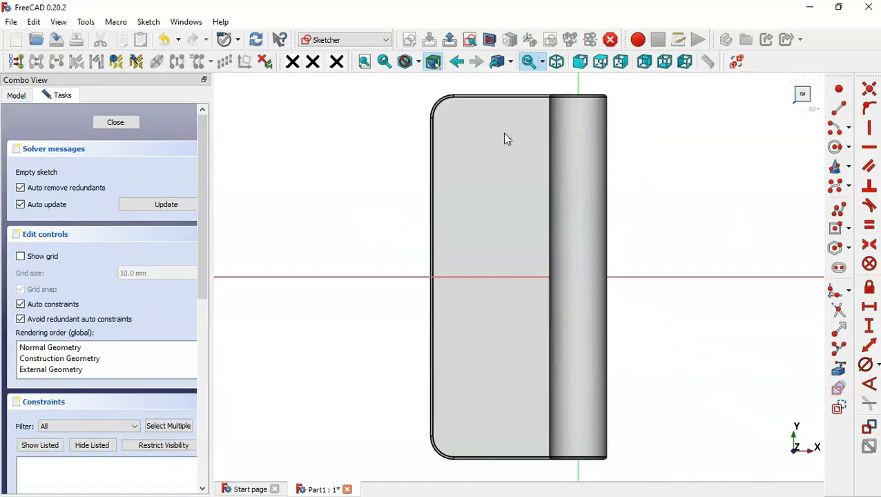
{"action": "left_click", "coordinate": [837, 149]}
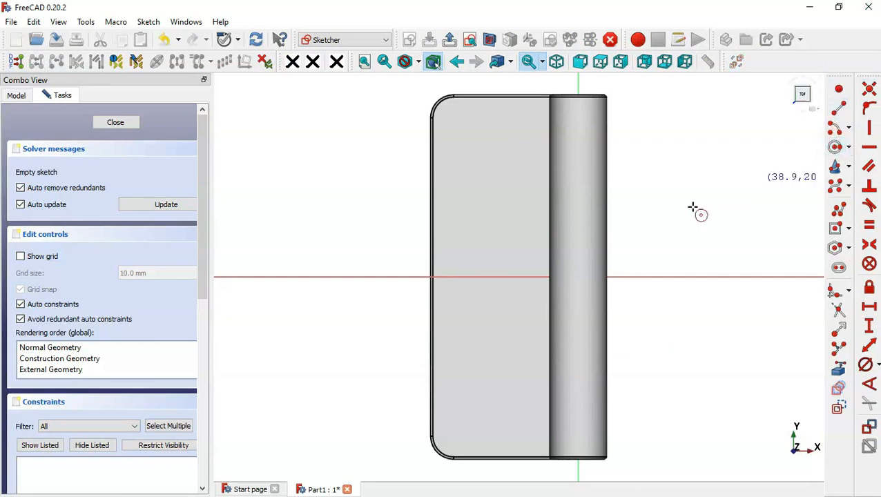
{"action": "left_click", "coordinate": [500, 149]}
{"action": "left_click", "coordinate": [513, 182]}
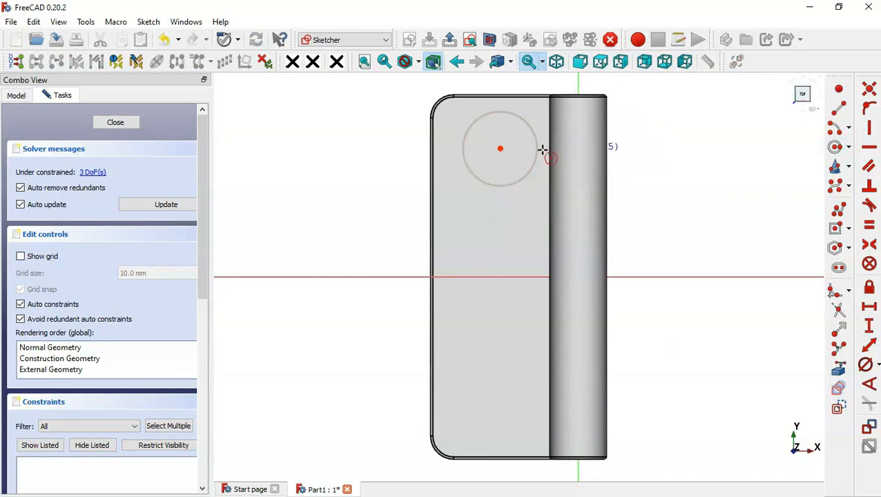
Constrain the circle to a 6 mm diameter
{"action": "left_click", "coordinate": [878, 366]}
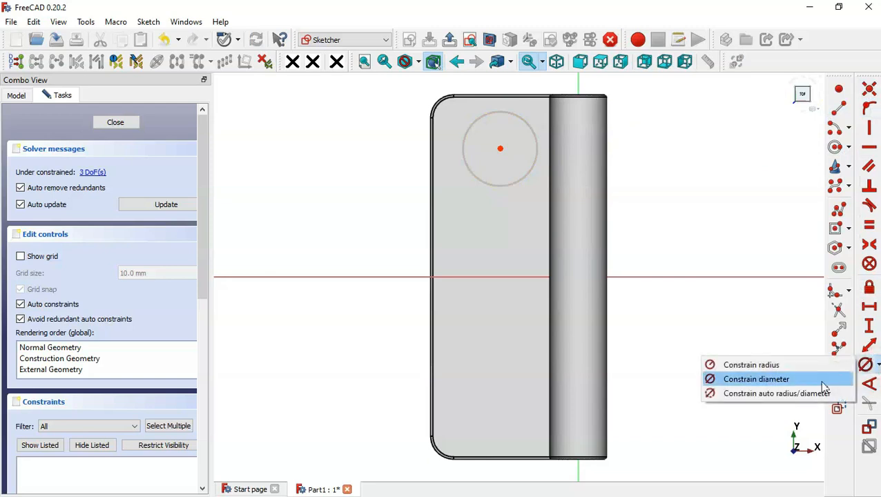
{"action": "left_click", "coordinate": [775, 397]}
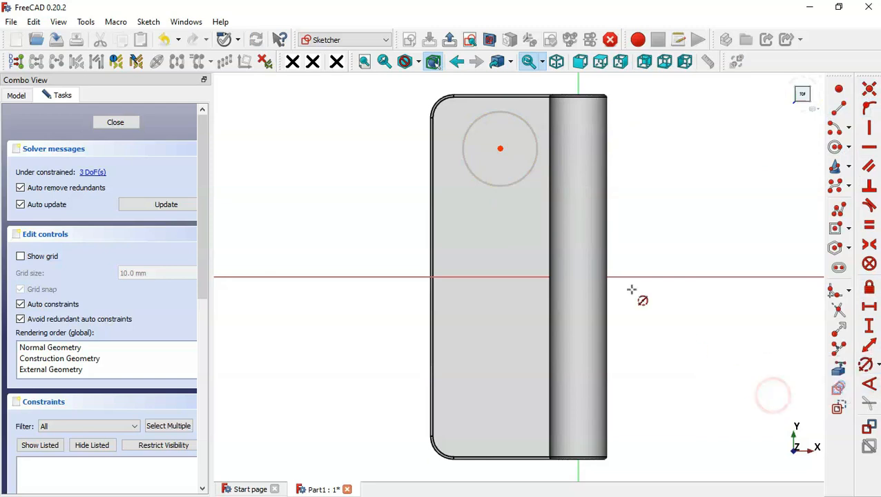
{"action": "left_click", "coordinate": [523, 179]}
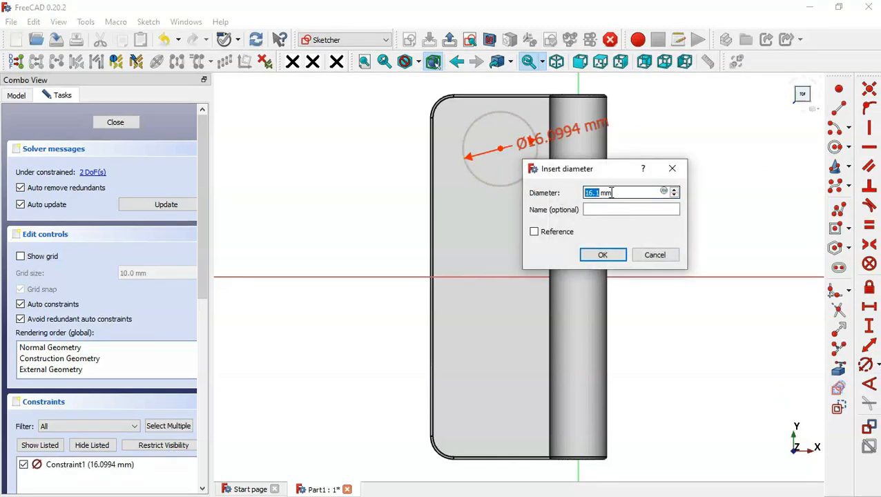
{"action": "type", "text": "6"}
{"action": "key", "text": "Return"}
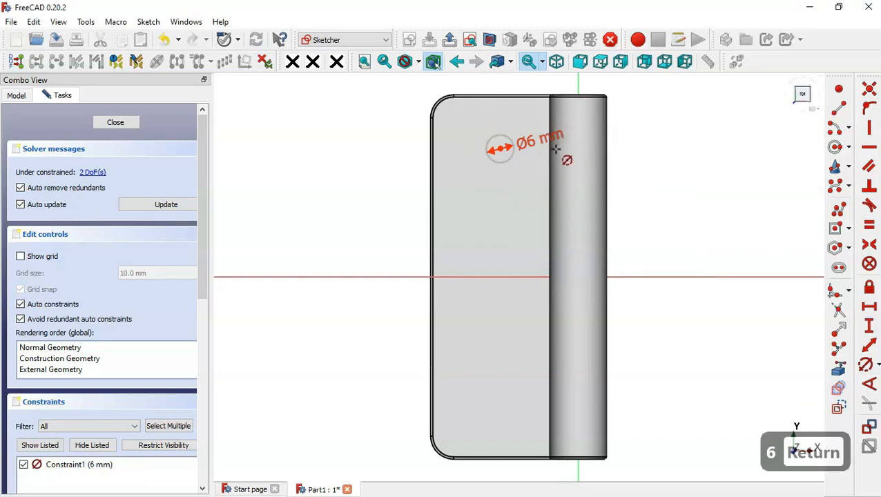
{"action": "right_click", "coordinate": [482, 125]}
{"action": "key", "text": "Escape"}
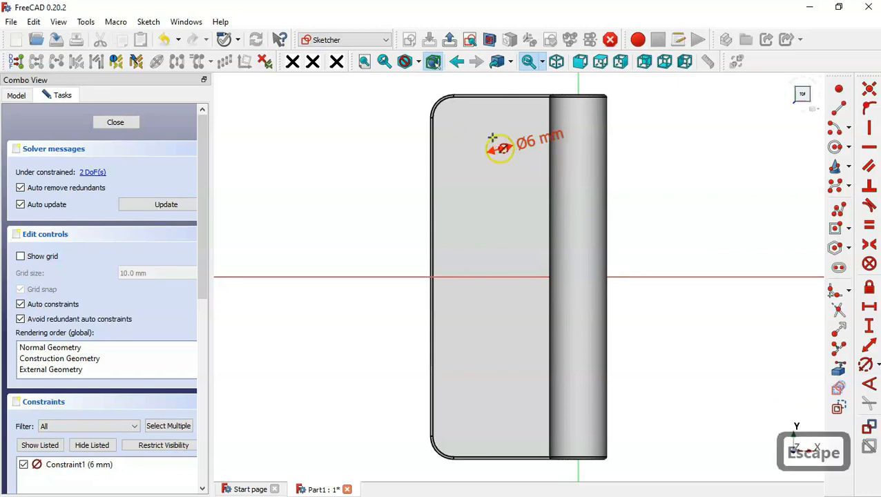
{"action": "left_click_drag", "start_coordinate": [471, 130], "coordinate": [542, 189]}
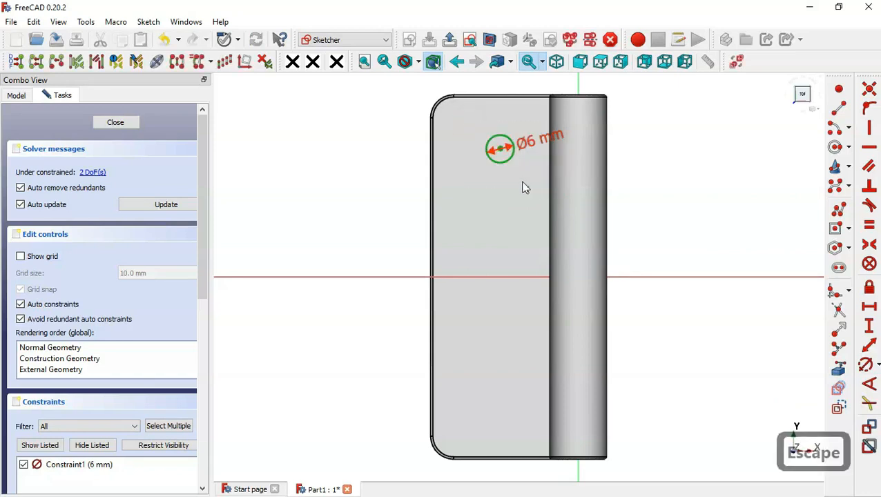
Clone the 6 mm circle to a second position lower on the plate and hide listed constraints
{"action": "left_click", "coordinate": [212, 62]}
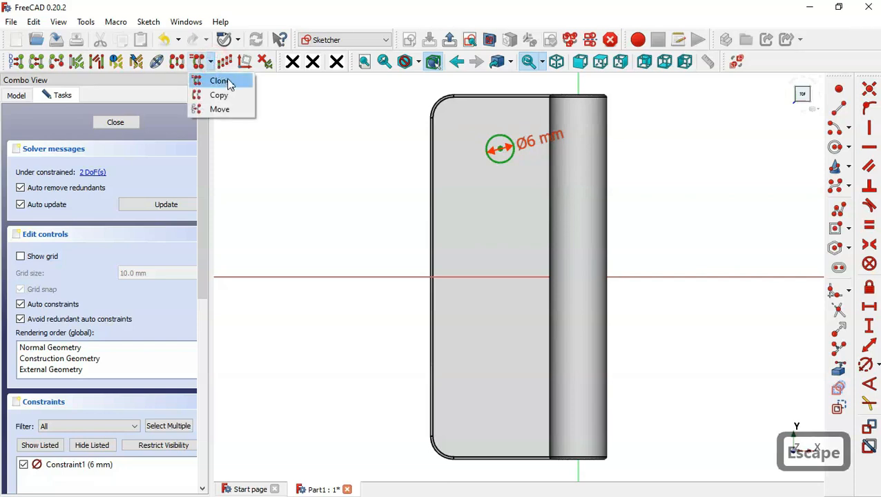
{"action": "left_click", "coordinate": [221, 81]}
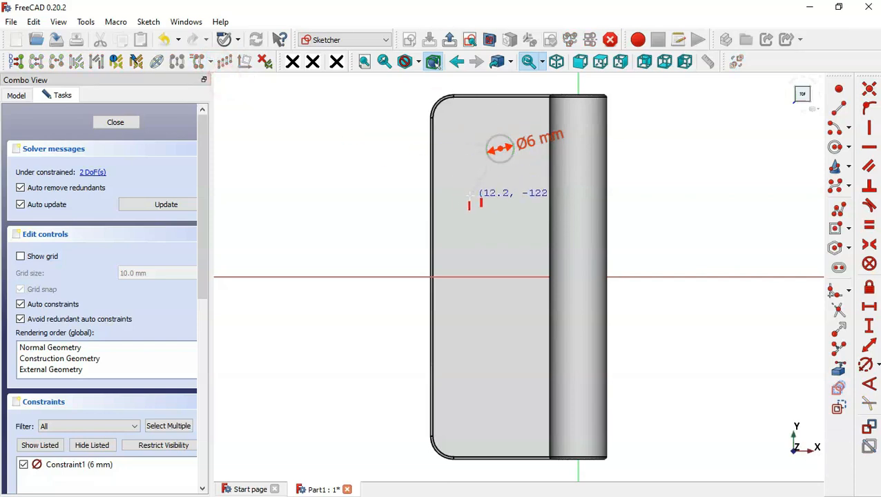
{"action": "left_click", "coordinate": [460, 219]}
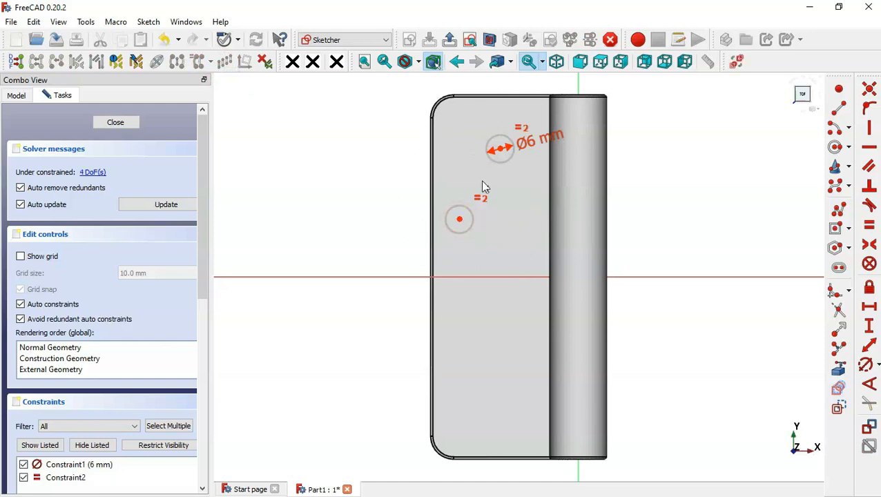
{"action": "left_click", "coordinate": [94, 446]}
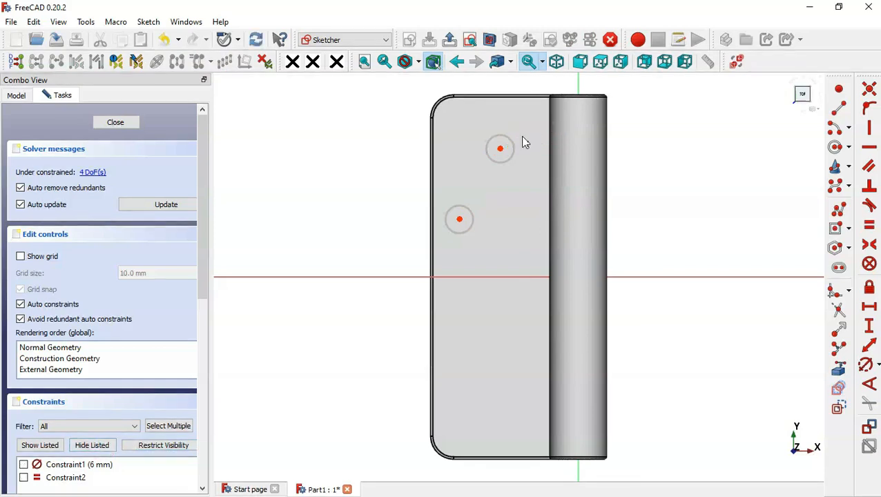
Mirror both circles across the horizontal axis with a symmetry constraint
{"action": "mouse_move", "coordinate": [412, 95]}
{"action": "left_mouse_down"}
{"action": "mouse_move", "coordinate": [545, 228]}
{"action": "mouse_move", "coordinate": [542, 247]}
{"action": "left_mouse_up"}
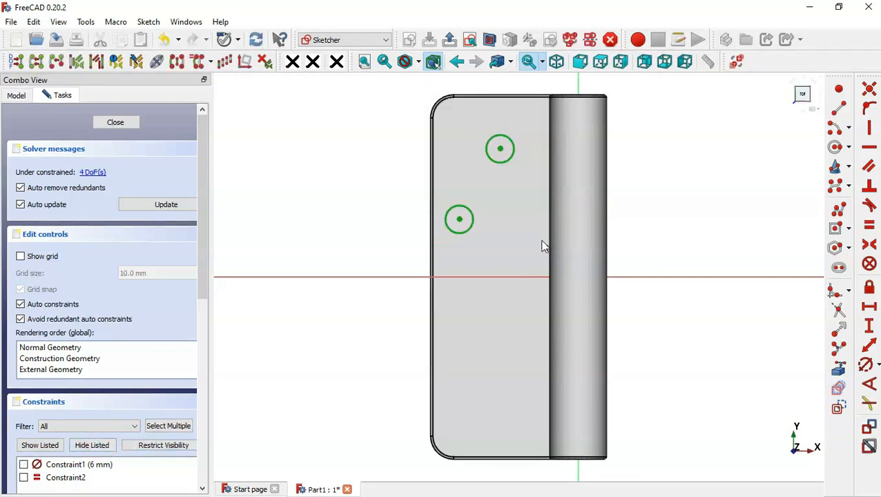
{"action": "left_click", "coordinate": [653, 277]}
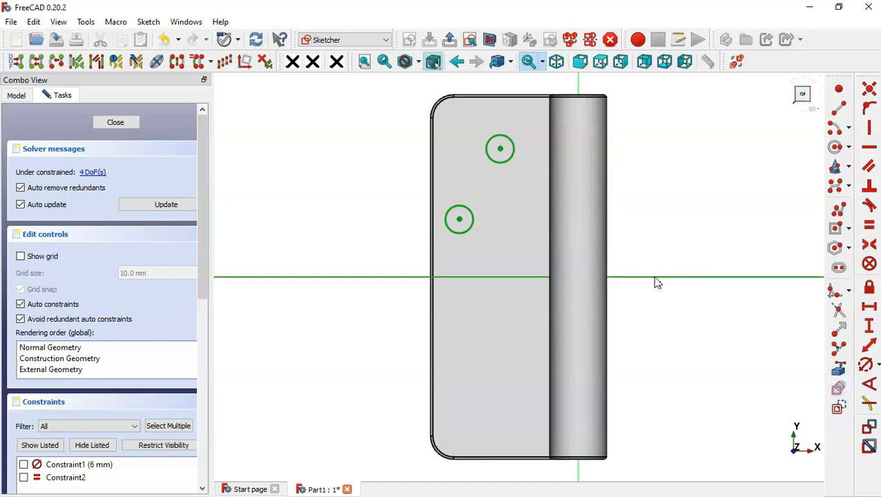
{"action": "left_click", "coordinate": [177, 62]}
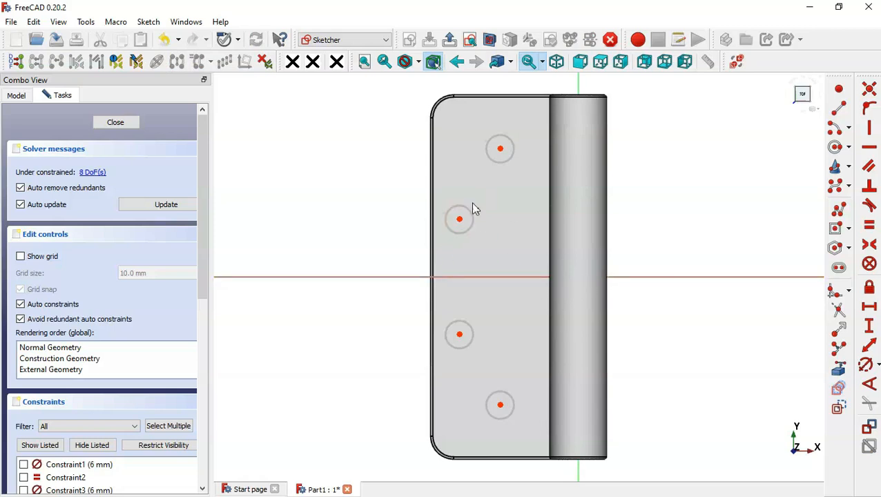
Make the inner and outer hole pairs symmetric about the horizontal axis
{"action": "left_click", "coordinate": [869, 245]}
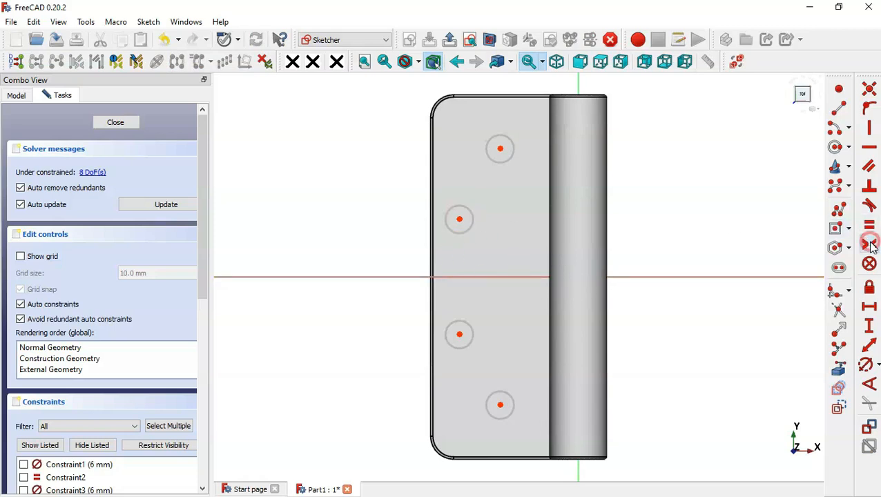
{"action": "left_click", "coordinate": [459, 219]}
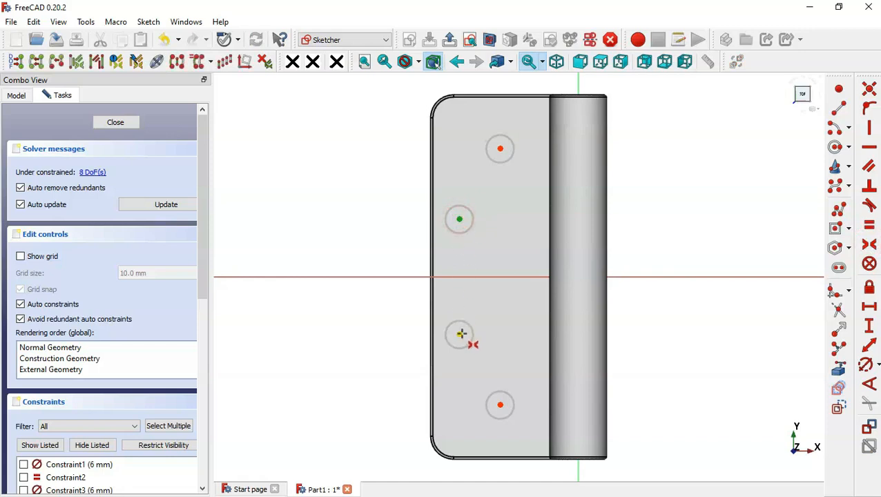
{"action": "left_click", "coordinate": [461, 335]}
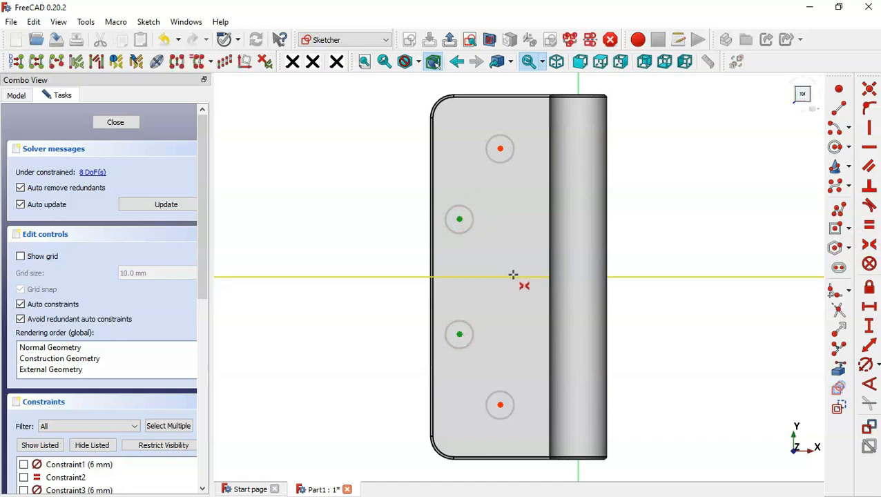
{"action": "left_click", "coordinate": [513, 277]}
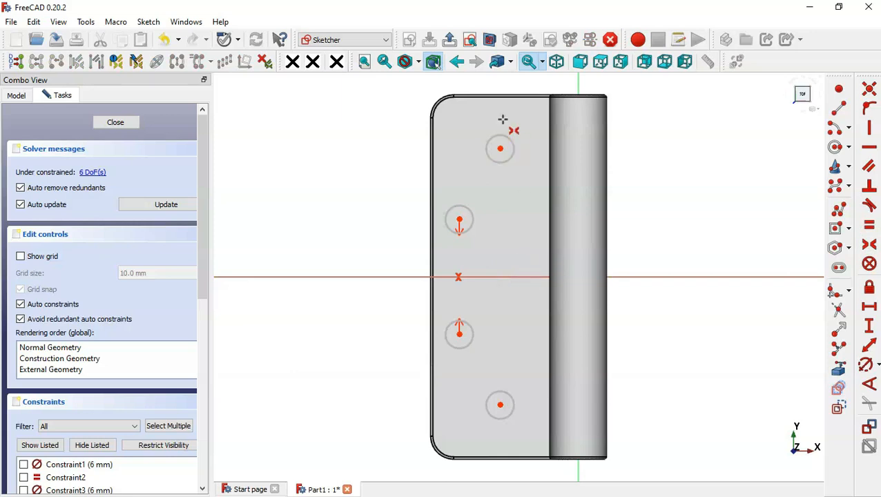
{"action": "left_click", "coordinate": [500, 148]}
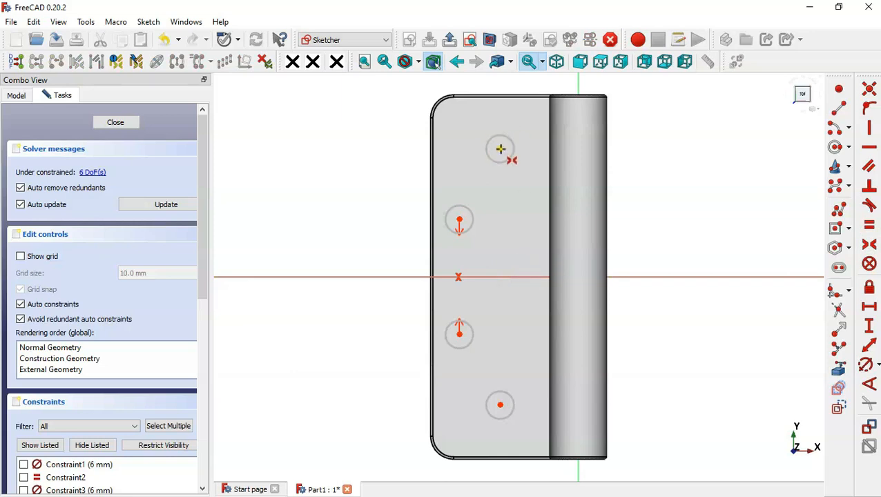
{"action": "left_click", "coordinate": [500, 406]}
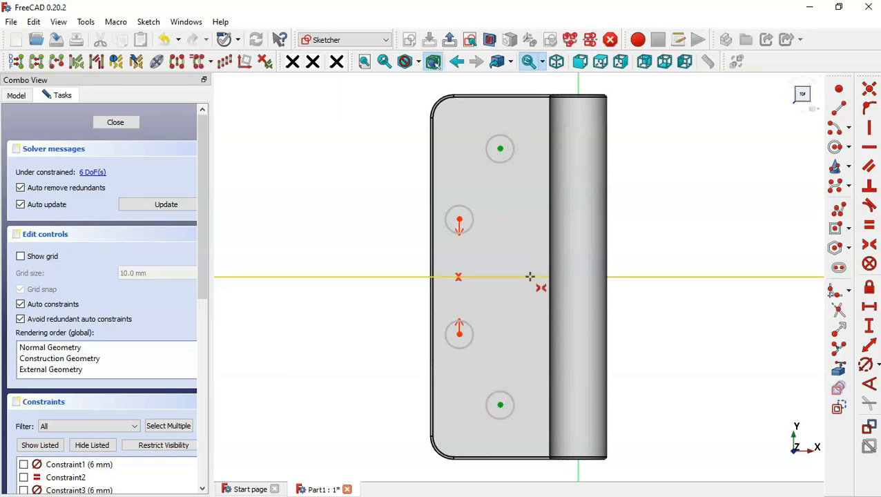
{"action": "left_click", "coordinate": [531, 279]}
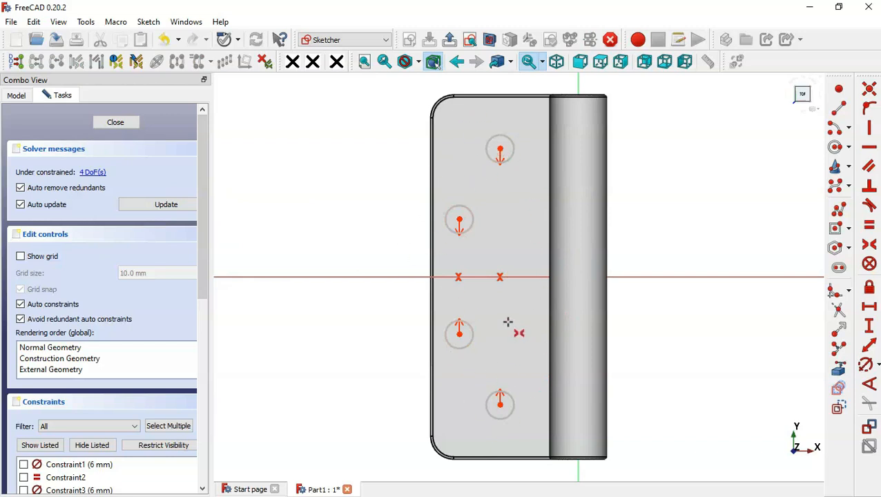
Set 10 mm between the hole columns and 14 mm from a hole centre to the origin
{"action": "left_click", "coordinate": [870, 309]}
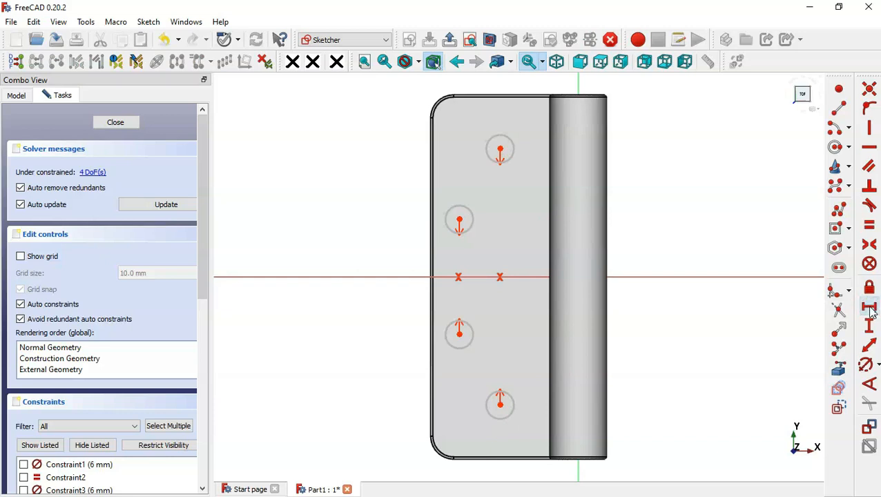
{"action": "left_click", "coordinate": [460, 219]}
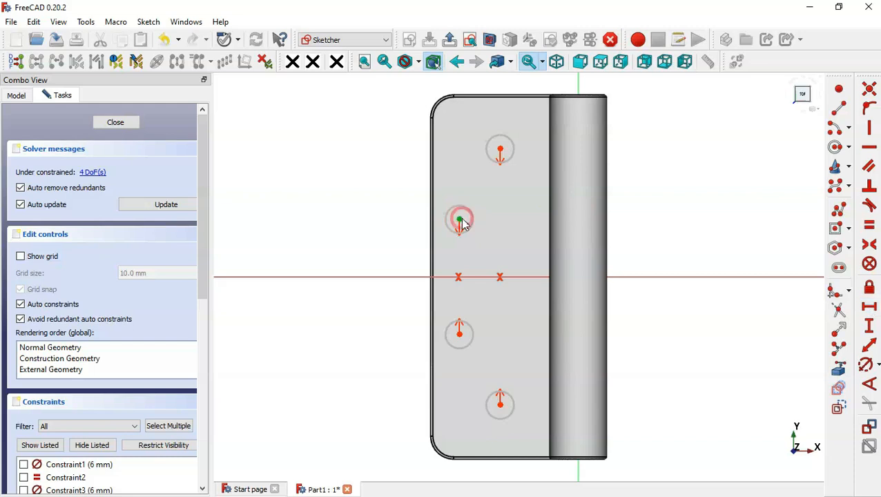
{"action": "left_click", "coordinate": [500, 148]}
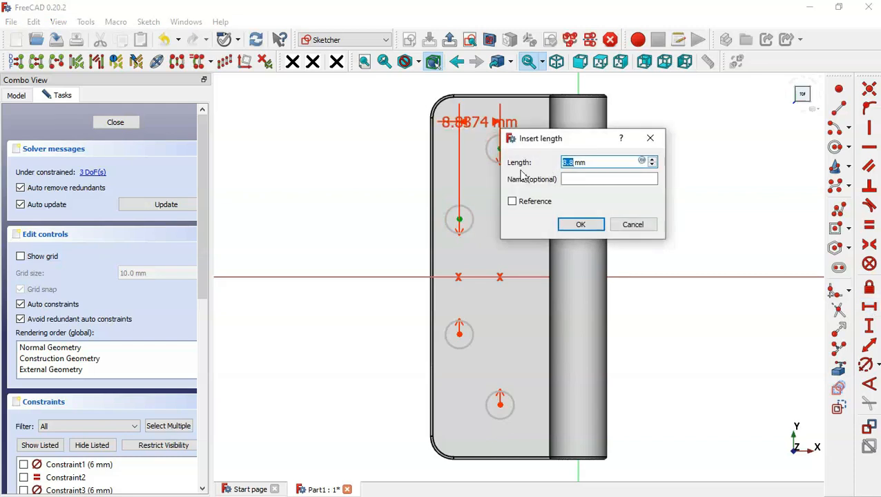
{"action": "type", "text": "10"}
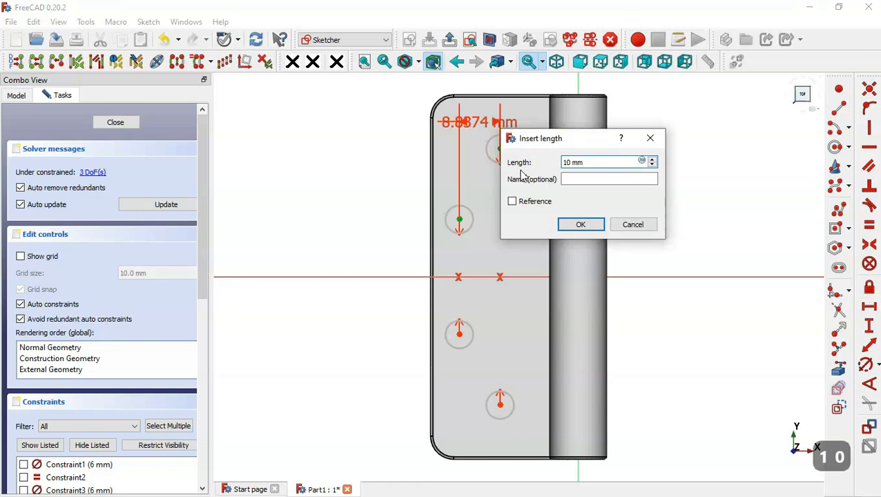
{"action": "key", "text": "Return"}
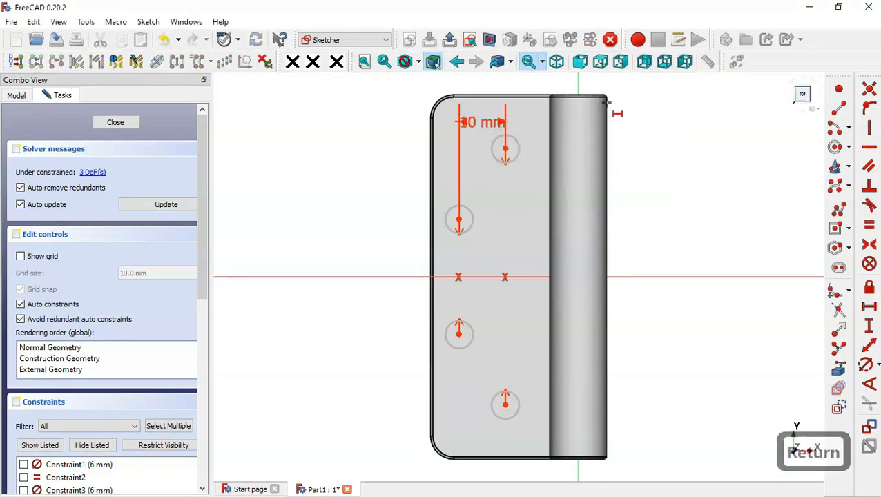
{"action": "left_click", "coordinate": [489, 40]}
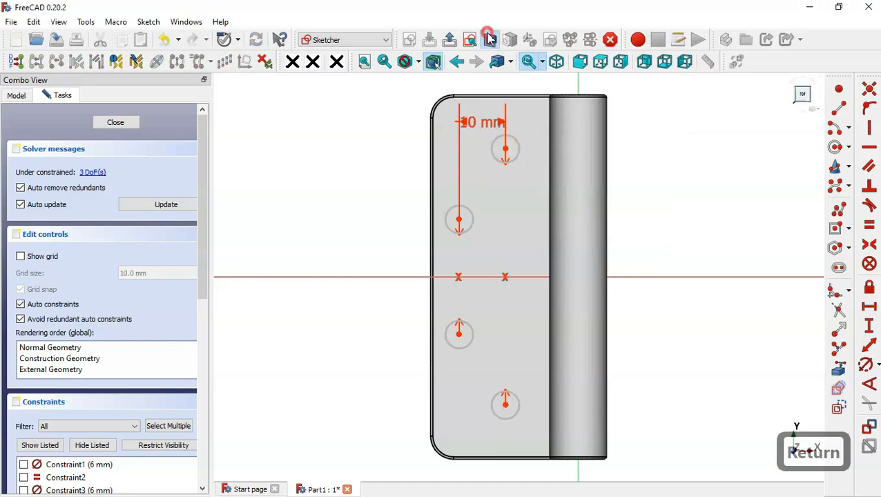
{"action": "left_click", "coordinate": [505, 148]}
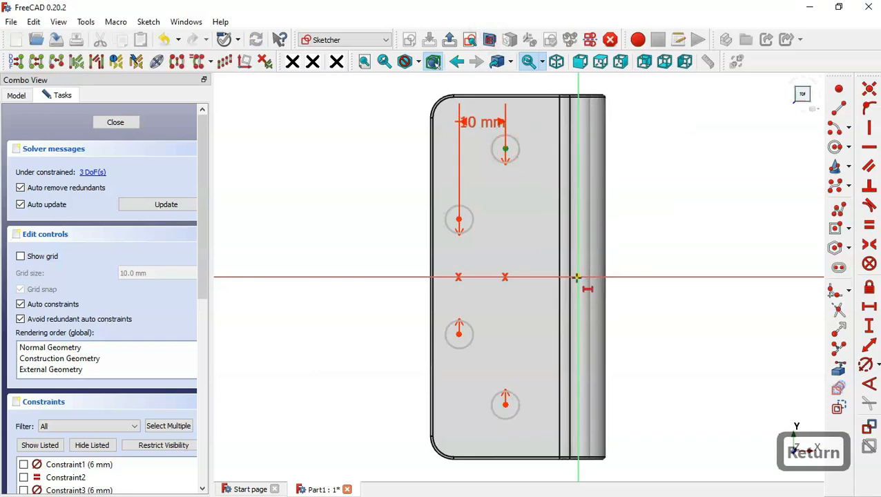
{"action": "left_click", "coordinate": [577, 277]}
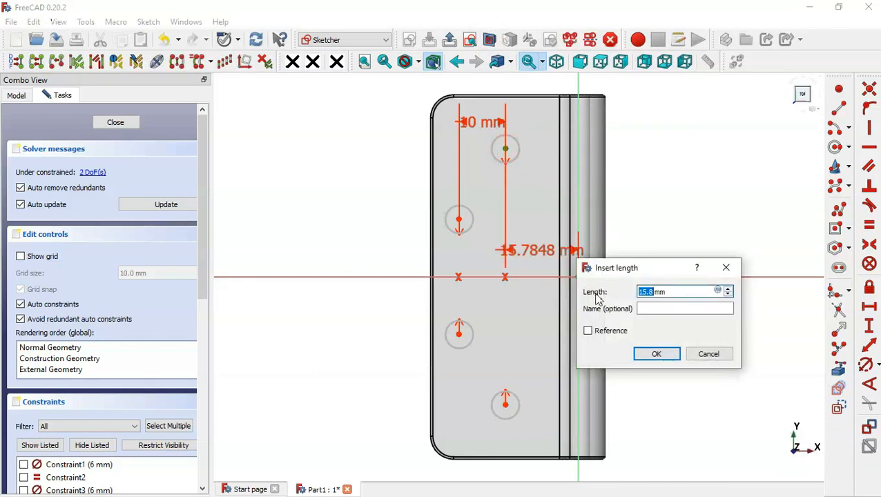
{"action": "type", "text": "14"}
{"action": "key", "text": "Return"}
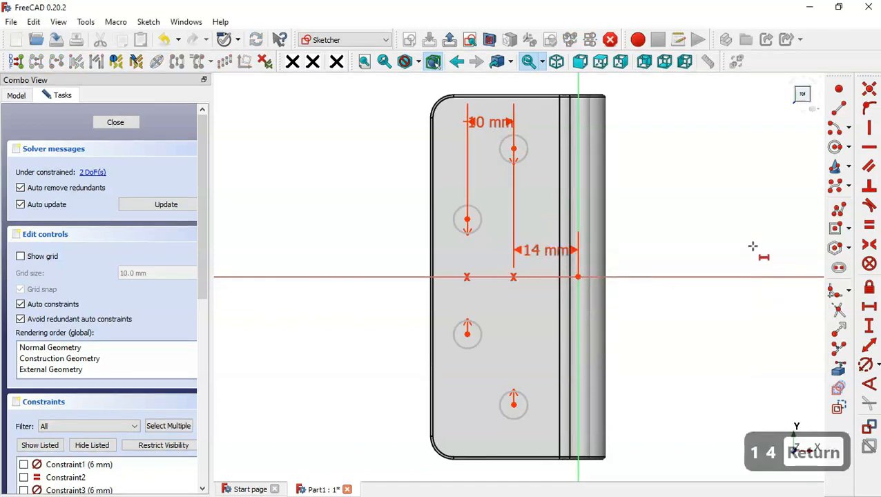
Set a 15 mm vertical offset between the top holes and a 60 mm span between the end holes
{"action": "left_click", "coordinate": [873, 323]}
{"action": "left_click", "coordinate": [468, 220]}
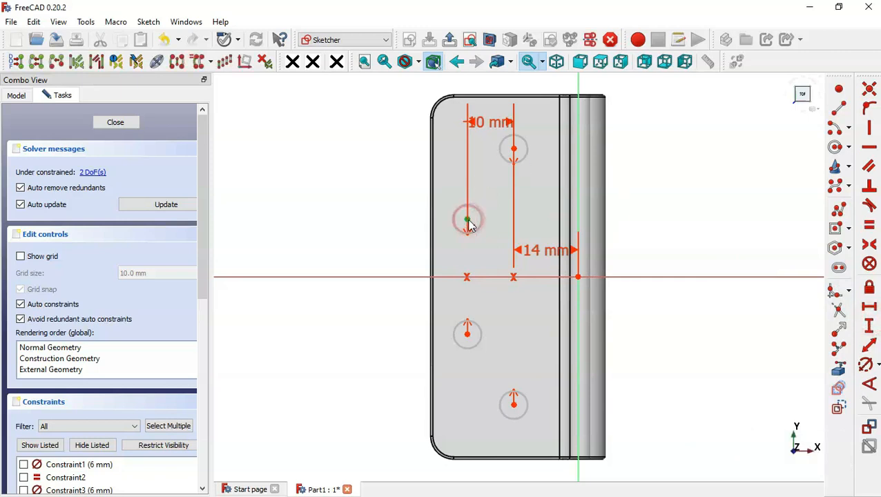
{"action": "left_click", "coordinate": [513, 149]}
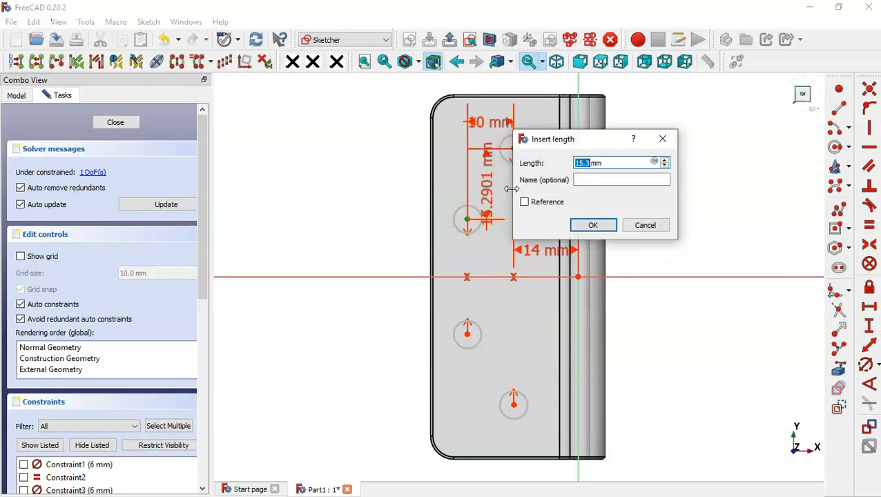
{"action": "type", "text": "15"}
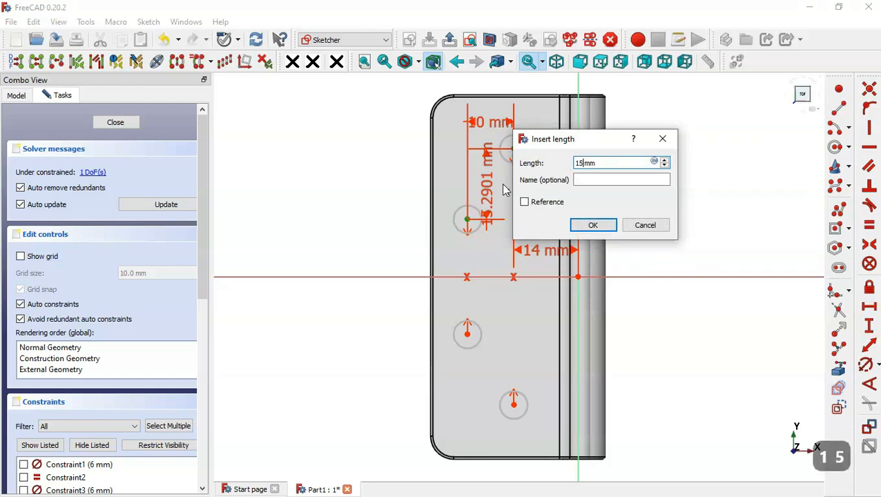
{"action": "key", "text": "Return"}
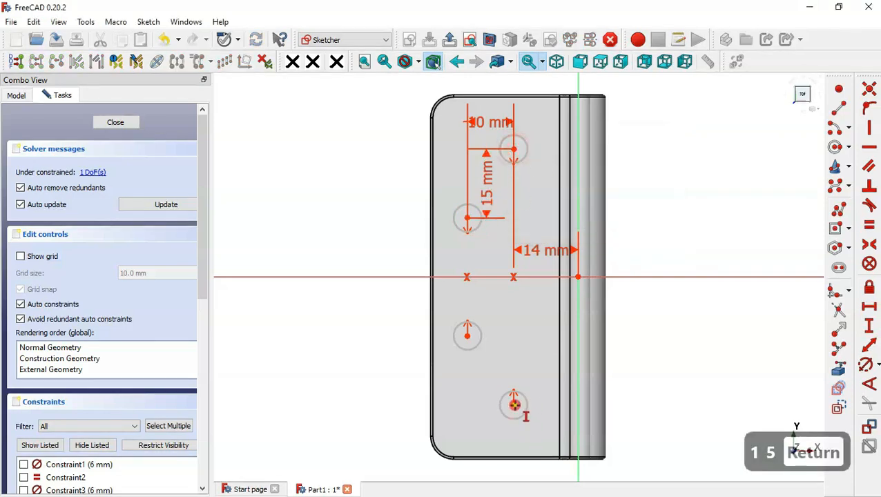
{"action": "left_click", "coordinate": [514, 406]}
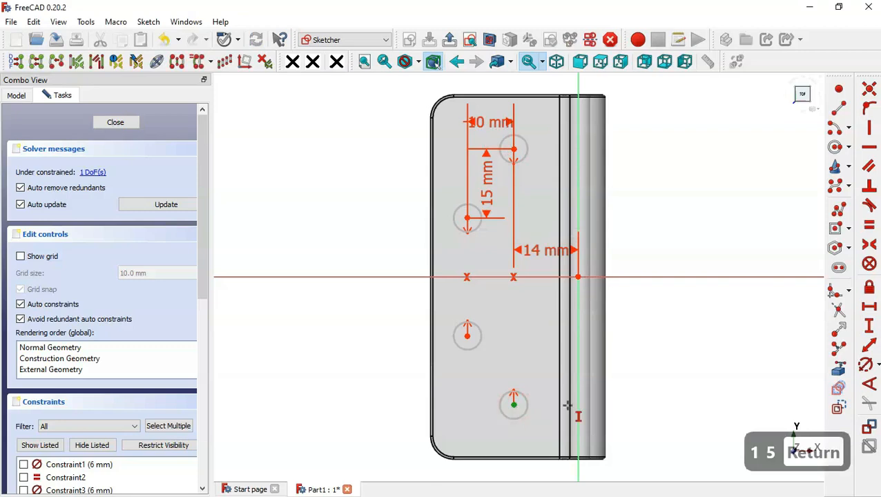
{"action": "left_click", "coordinate": [515, 150]}
{"action": "type", "text": "60"}
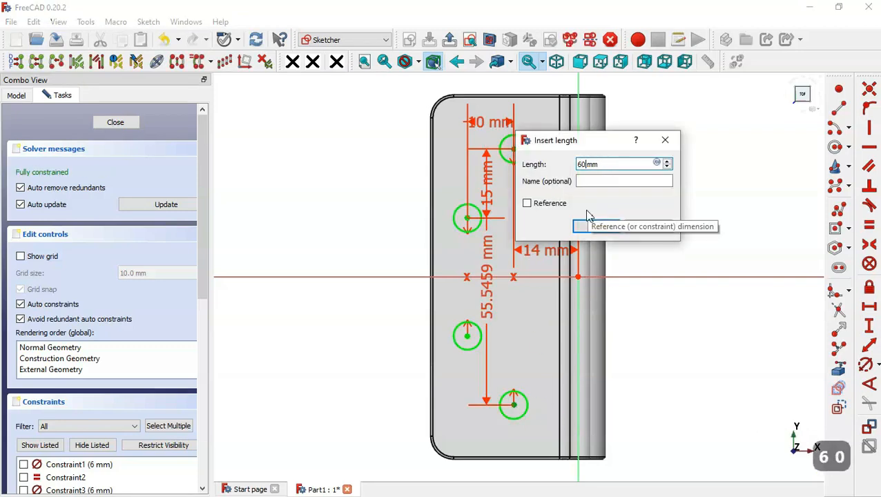
{"action": "key", "text": "Return"}
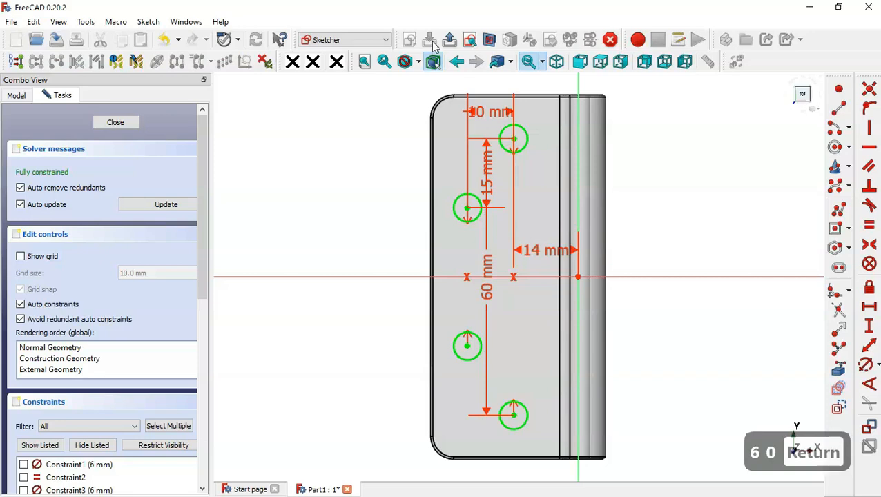
Leave the sketch and pocket the four hole circles through the plate with the default length
{"action": "left_click", "coordinate": [449, 40]}
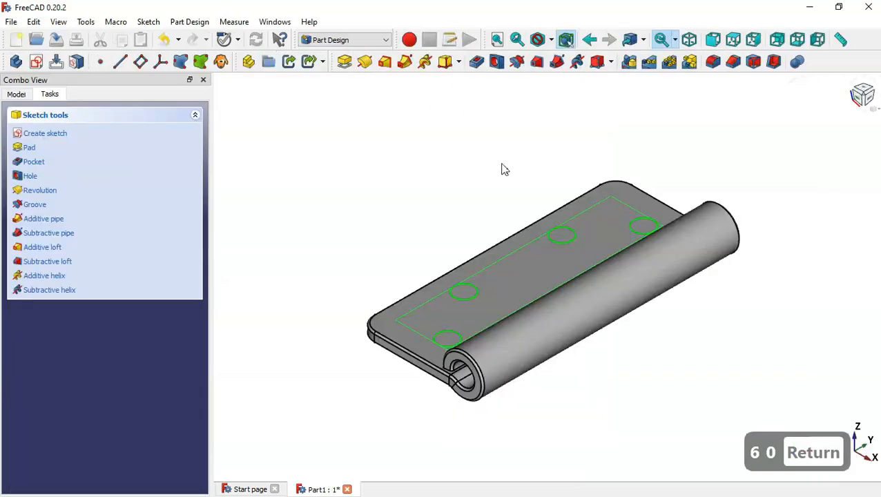
{"action": "left_click", "coordinate": [476, 62]}
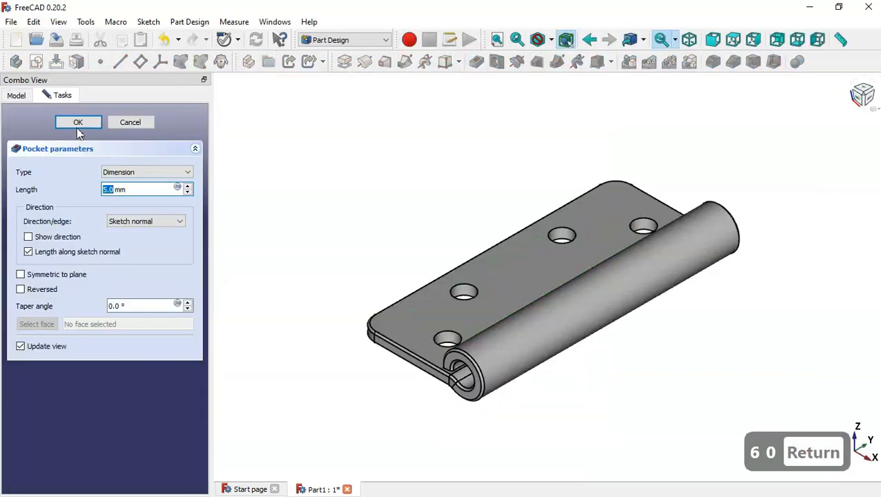
{"action": "left_click", "coordinate": [79, 124]}
{"action": "mouse_move", "coordinate": [511, 195]}
{"action": "middle_mouse_down"}
{"action": "mouse_move", "coordinate": [577, 269]}
{"action": "mouse_move", "coordinate": [496, 235]}
{"action": "mouse_move", "coordinate": [511, 209]}
{"action": "middle_mouse_up"}
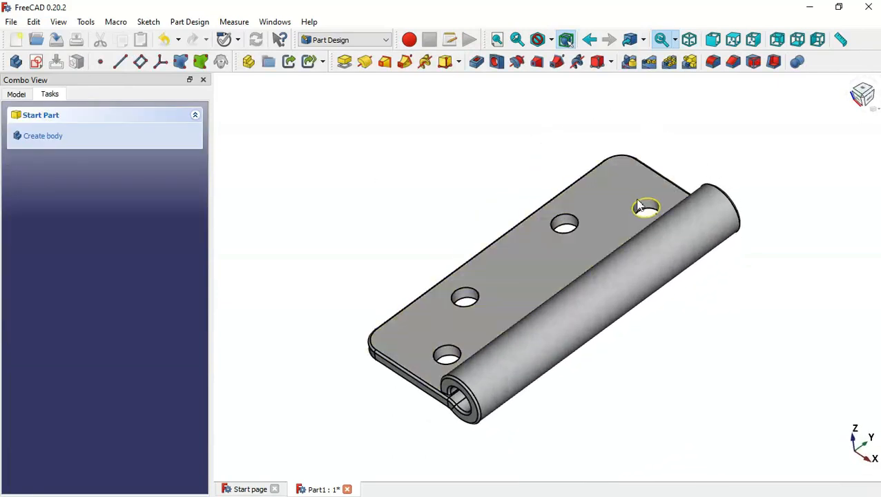
{"action": "key", "text": "Home"}
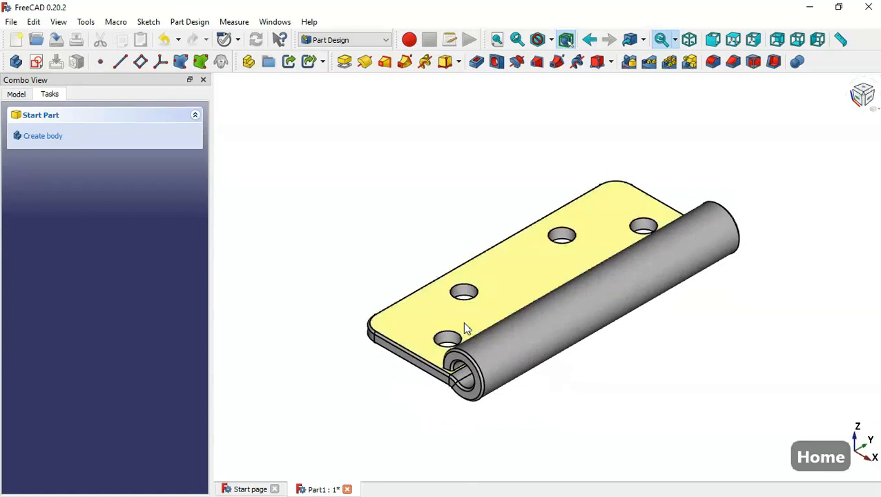
Apply a 1.0 mm chamfer to the top edges of all four plate holes
{"action": "left_click", "coordinate": [448, 338]}
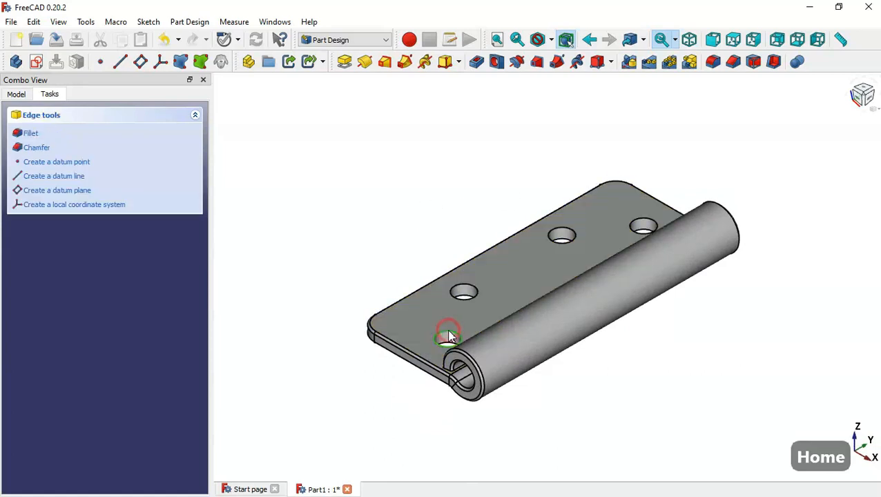
{"action": "left_click", "coordinate": [734, 62]}
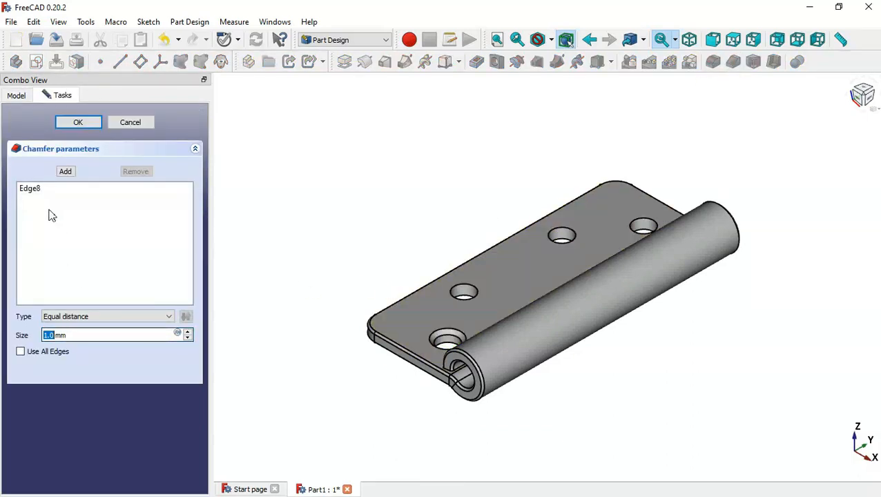
{"action": "left_click", "coordinate": [65, 172]}
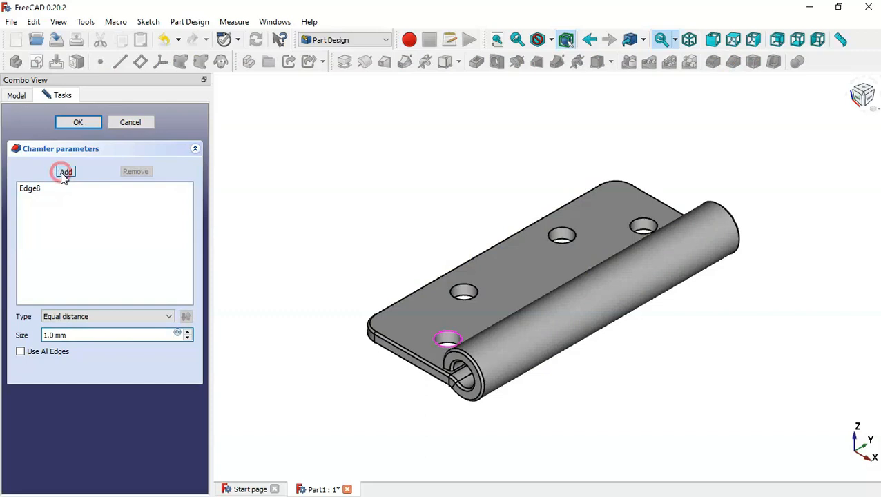
{"action": "left_click", "coordinate": [468, 291]}
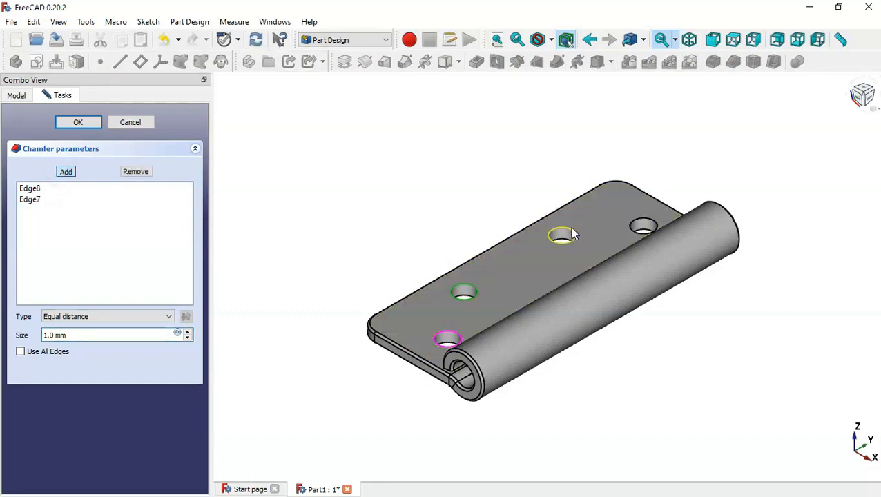
{"action": "left_click", "coordinate": [563, 234]}
{"action": "left_click", "coordinate": [643, 223]}
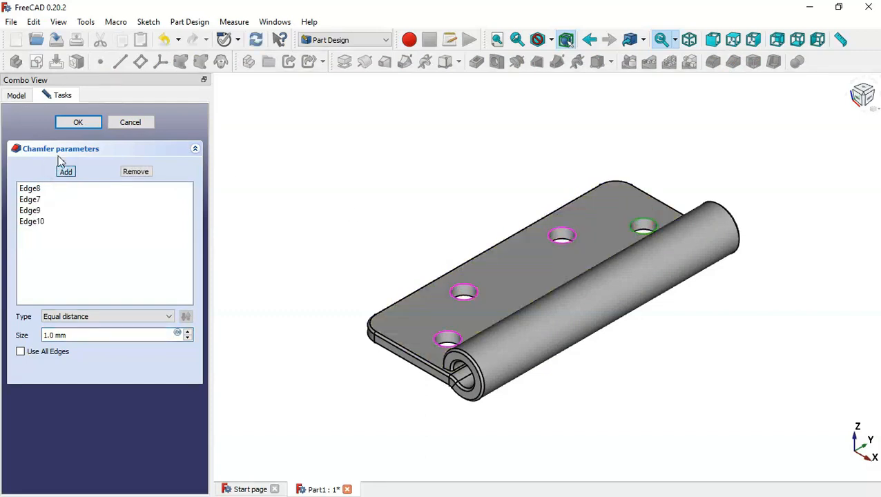
{"action": "left_click", "coordinate": [78, 122]}
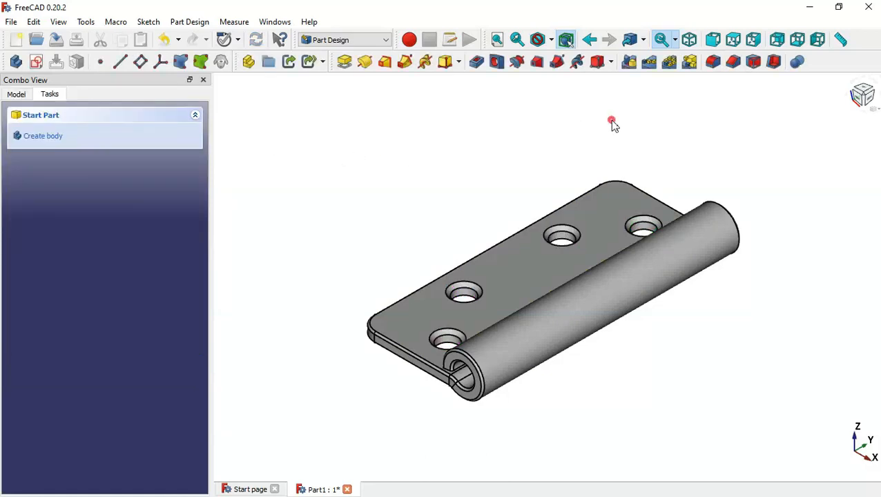
{"action": "middle_click_drag", "start_coordinate": [613, 120], "coordinate": [590, 206]}
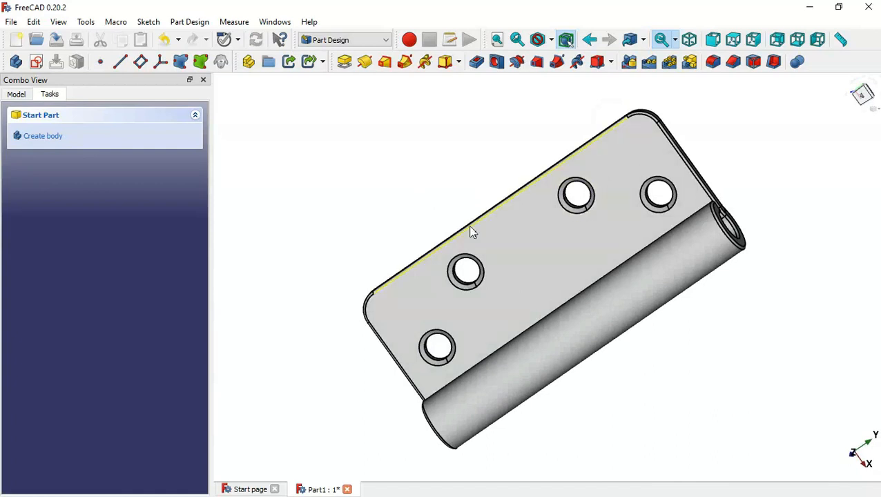
{"action": "key", "text": "Home"}
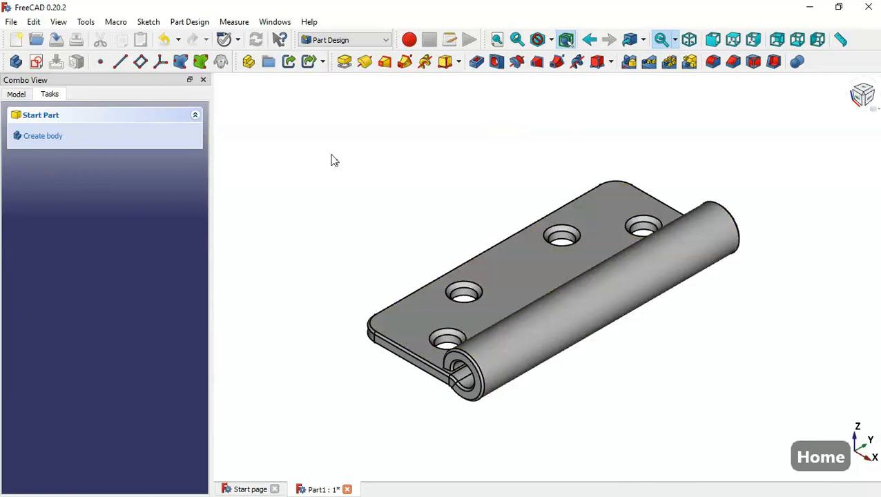
Start a new sketch on the XY plane and draw a centred rectangle across the knuckle
{"action": "left_click", "coordinate": [36, 60]}
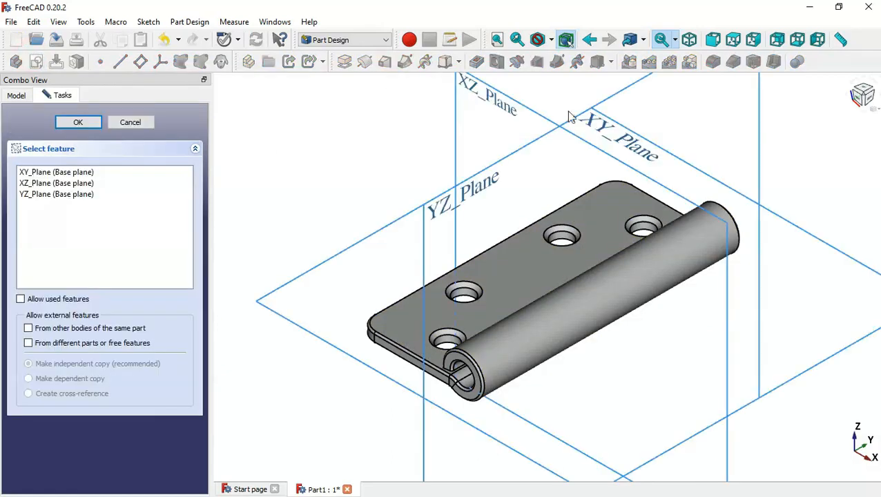
{"action": "left_click", "coordinate": [614, 135]}
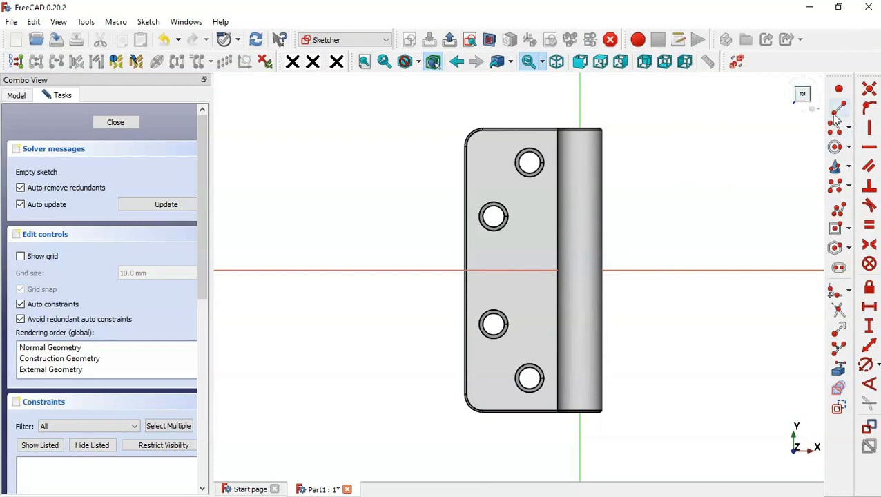
{"action": "left_click", "coordinate": [850, 230]}
{"action": "left_click", "coordinate": [754, 244]}
{"action": "left_click", "coordinate": [639, 270]}
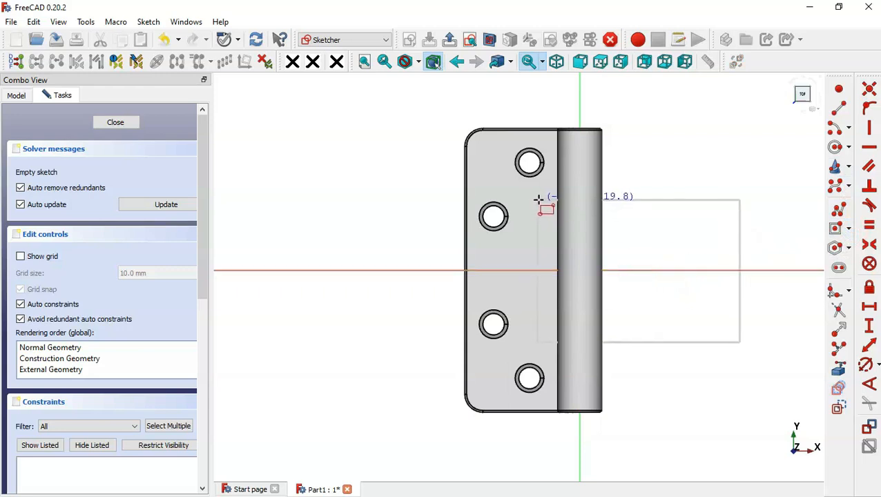
{"action": "left_click", "coordinate": [540, 199]}
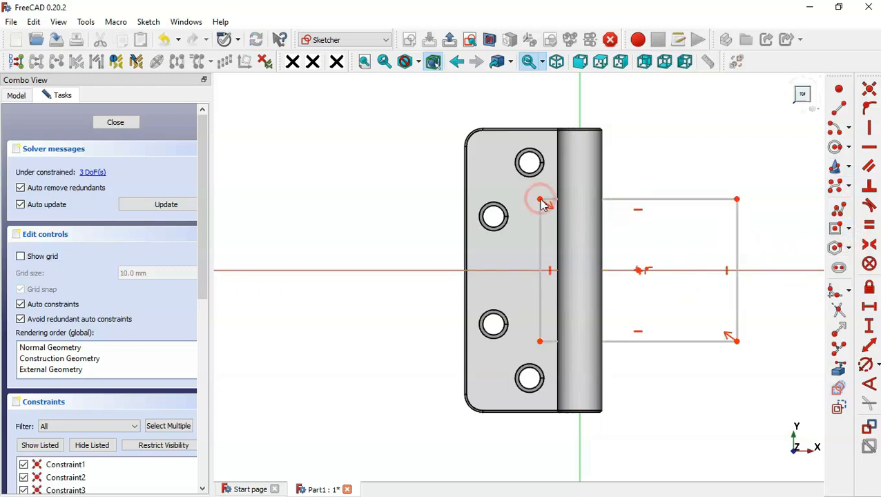
{"action": "left_click", "coordinate": [490, 41]}
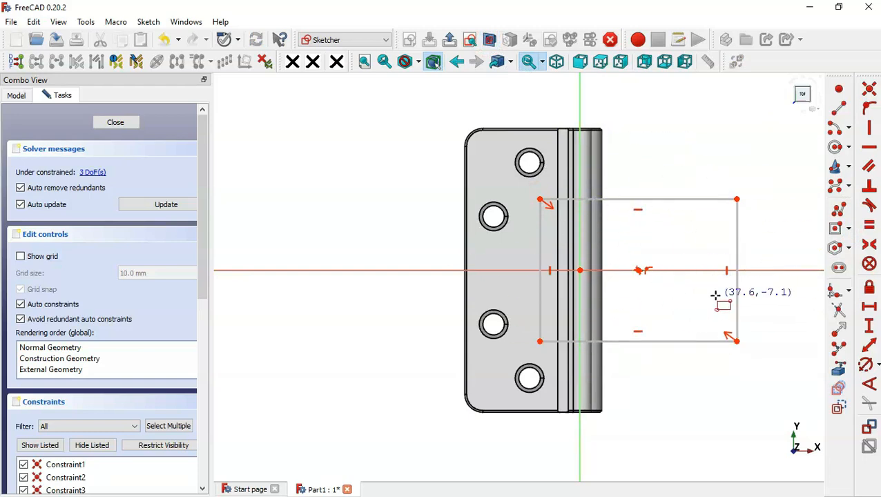
Constrain the rectangle to 40 mm height and a 6.8 mm offset from the origin
{"action": "left_click", "coordinate": [871, 326]}
{"action": "left_click", "coordinate": [739, 244]}
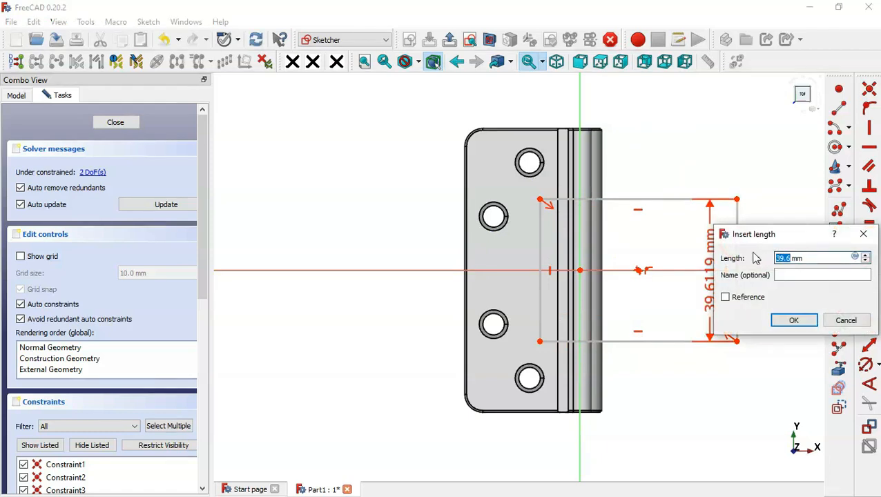
{"action": "type", "text": "40"}
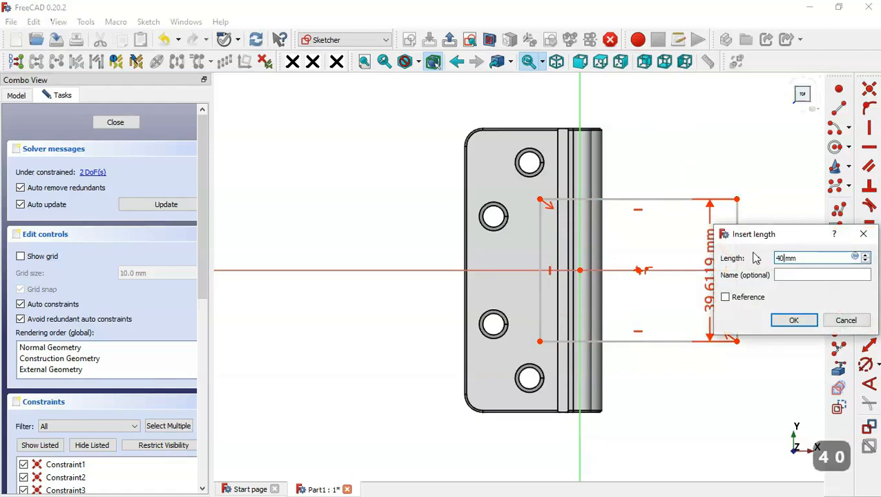
{"action": "key", "text": "Return"}
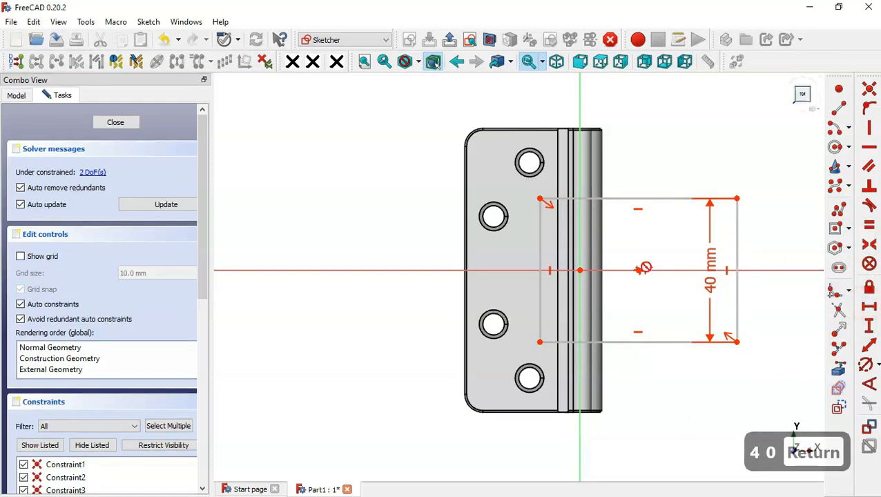
{"action": "left_click", "coordinate": [579, 271]}
{"action": "left_click", "coordinate": [540, 199]}
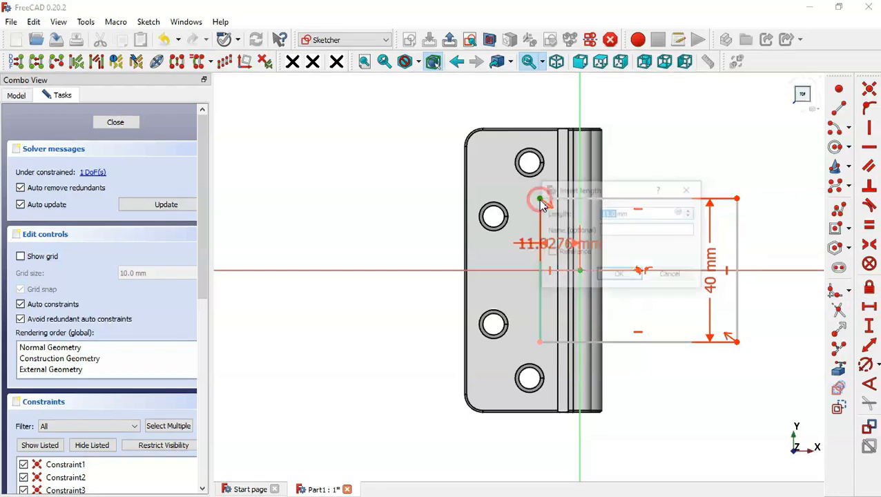
{"action": "type", "text": "6."}
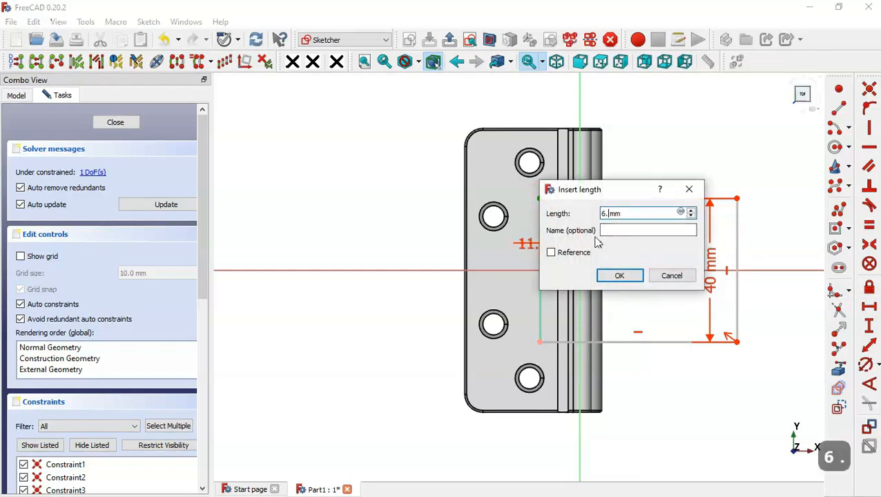
{"action": "type", "text": "8"}
{"action": "key", "text": "Return"}
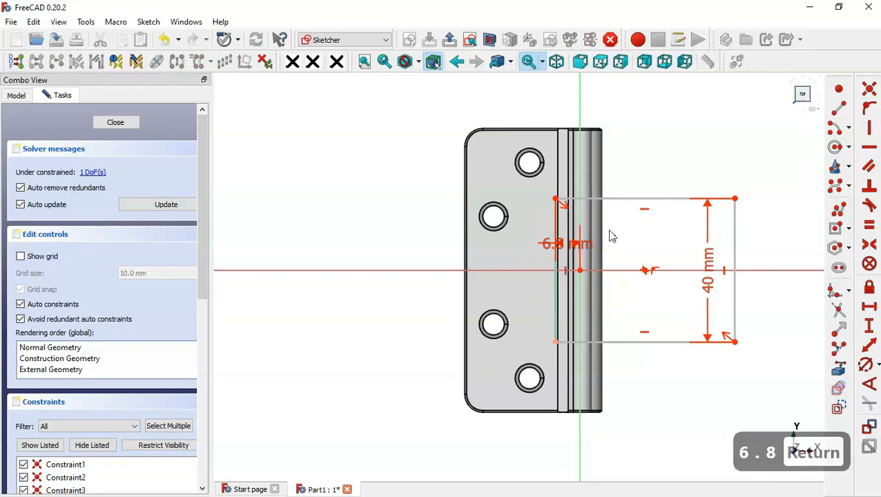
{"action": "left_click", "coordinate": [450, 40]}
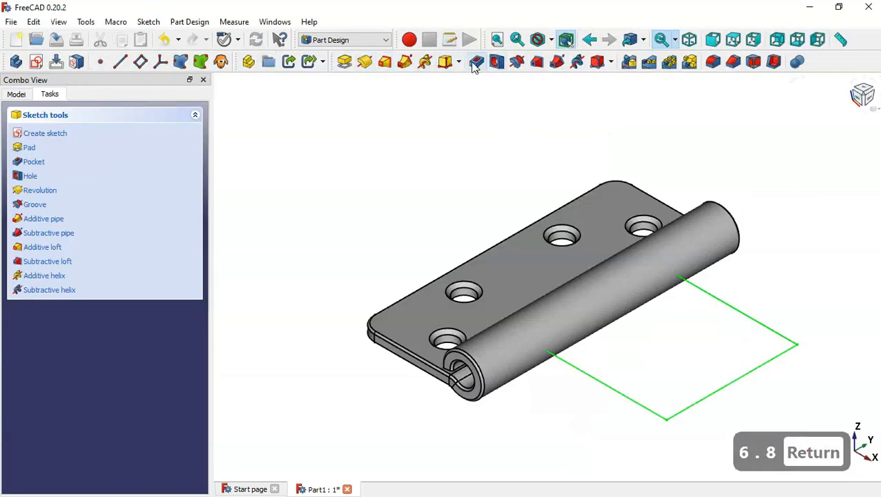
Pocket the rectangle sketch Through all, symmetric to the sketch plane
{"action": "left_click", "coordinate": [476, 62]}
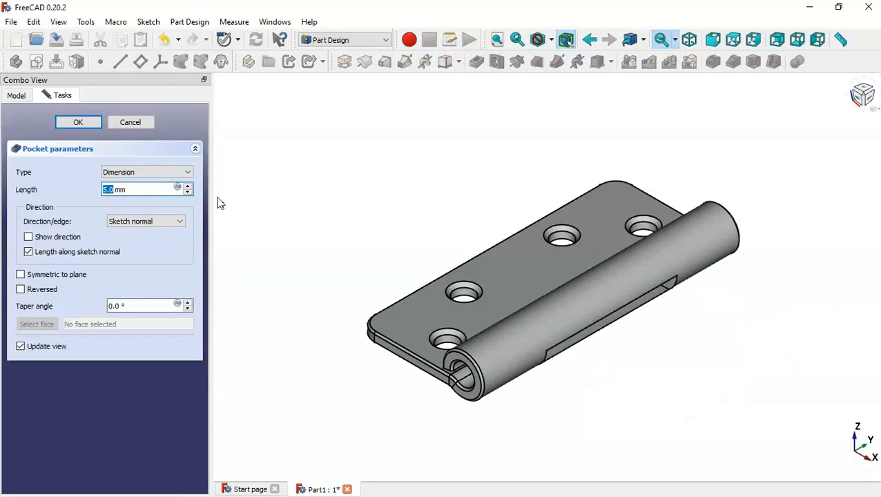
{"action": "left_click", "coordinate": [123, 172]}
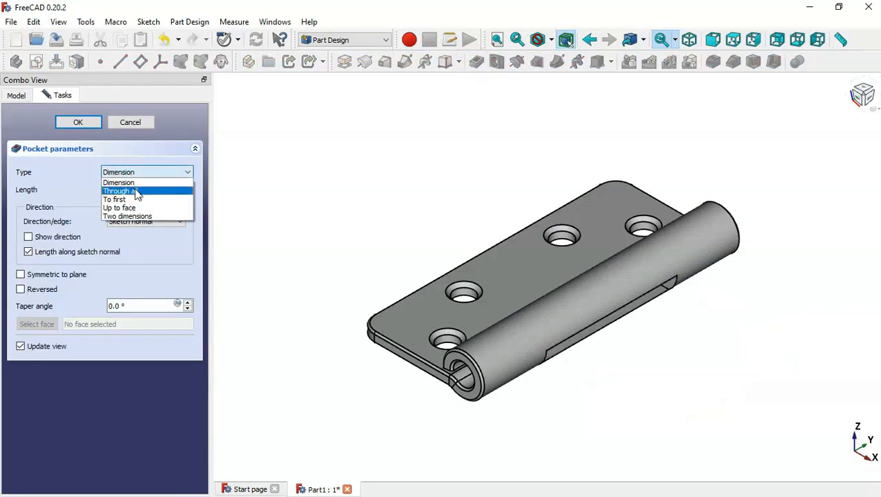
{"action": "left_click", "coordinate": [136, 192]}
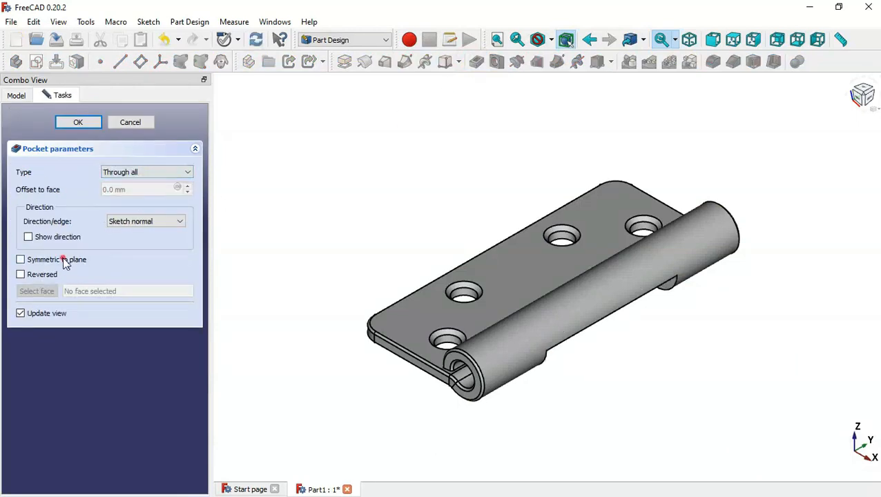
{"action": "left_click", "coordinate": [63, 261]}
{"action": "left_click", "coordinate": [66, 123]}
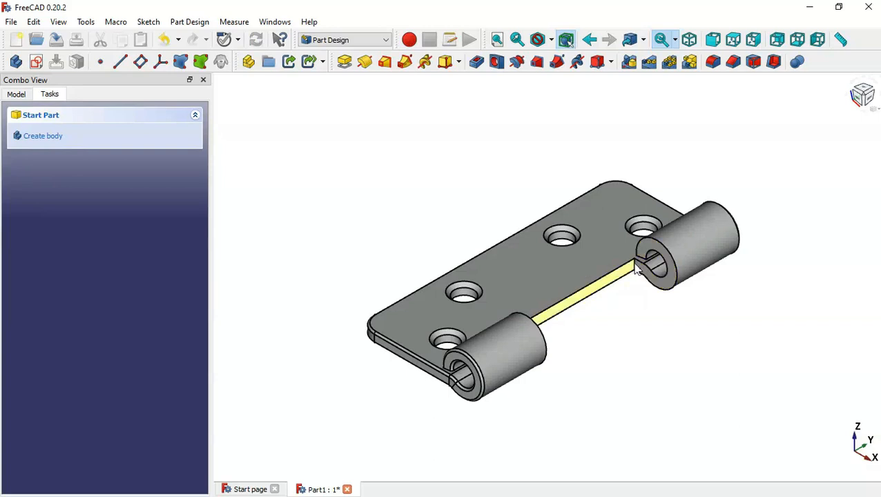
{"action": "scroll", "coordinate": [637, 268], "scroll_direction": "up", "scroll_amount": 4}
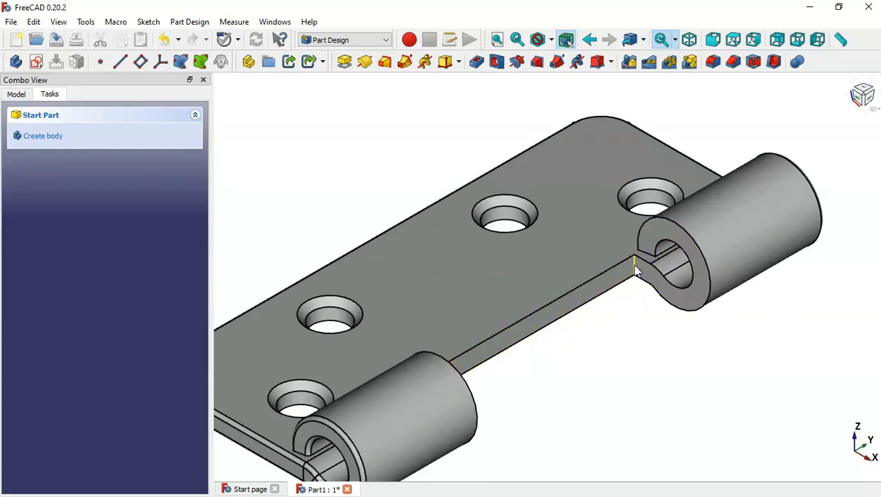
Fillet both slot edges where the cut meets the knuckles with a 1.0 mm radius
{"action": "left_click", "coordinate": [634, 266]}
{"action": "left_click", "coordinate": [713, 61]}
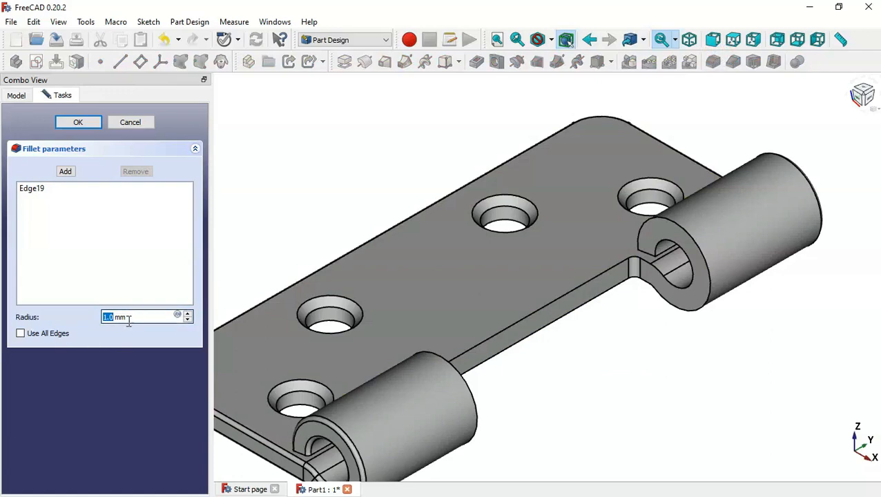
{"action": "left_click", "coordinate": [65, 171]}
{"action": "middle_click_drag", "start_coordinate": [594, 343], "coordinate": [408, 335]}
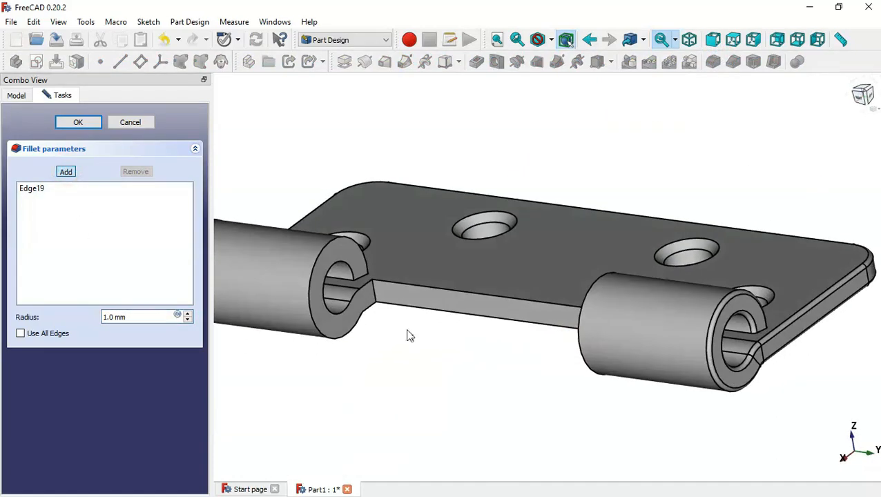
{"action": "left_click", "coordinate": [375, 295]}
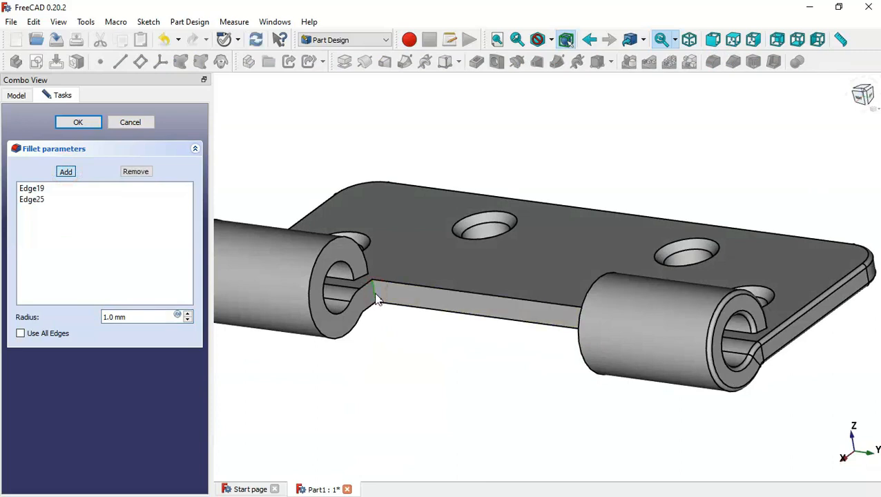
{"action": "left_click", "coordinate": [97, 126]}
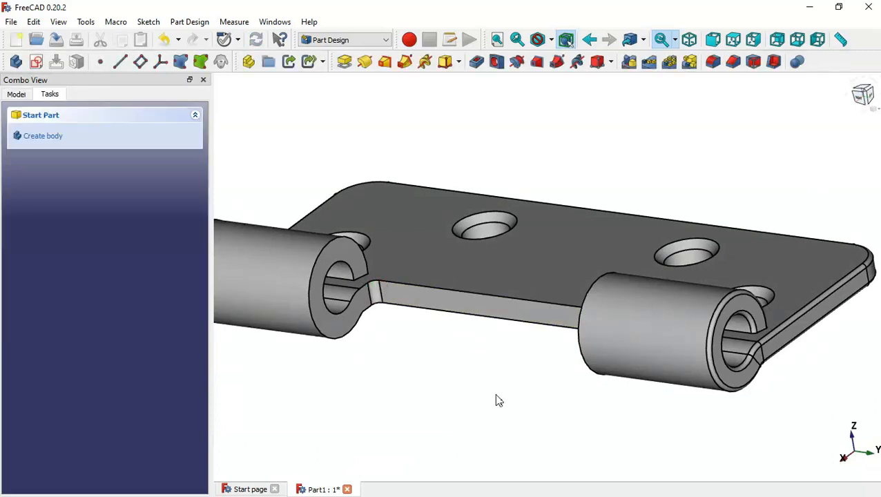
{"action": "left_click", "coordinate": [496, 394]}
{"action": "key", "text": "Home"}
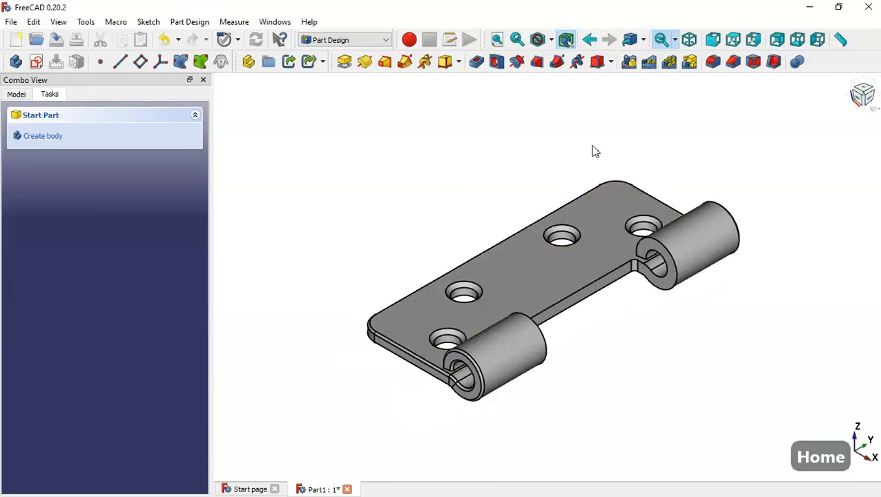
Save the current hinge leaf, then save it under the new file name Part2
{"action": "left_click", "coordinate": [59, 40]}
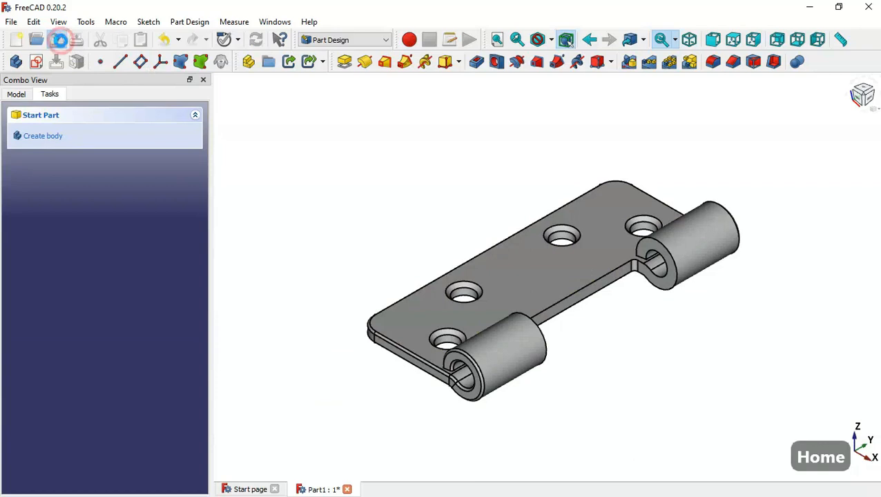
{"action": "left_click", "coordinate": [11, 22]}
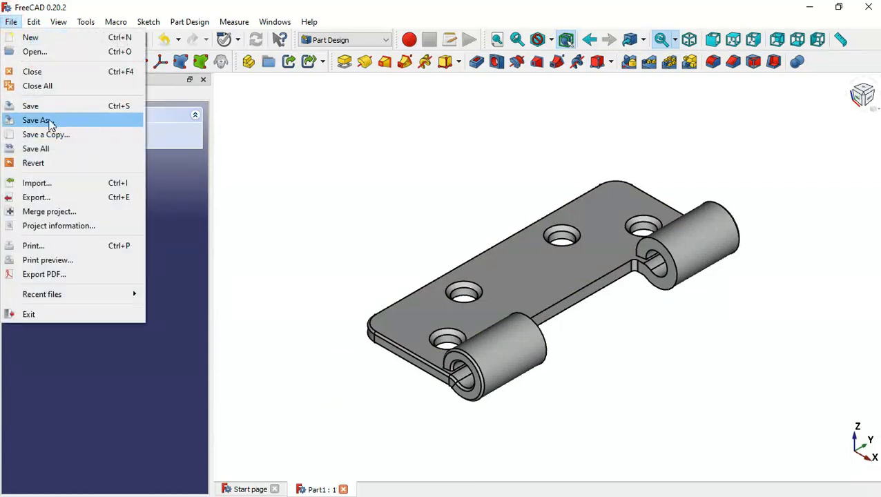
{"action": "left_click", "coordinate": [119, 120]}
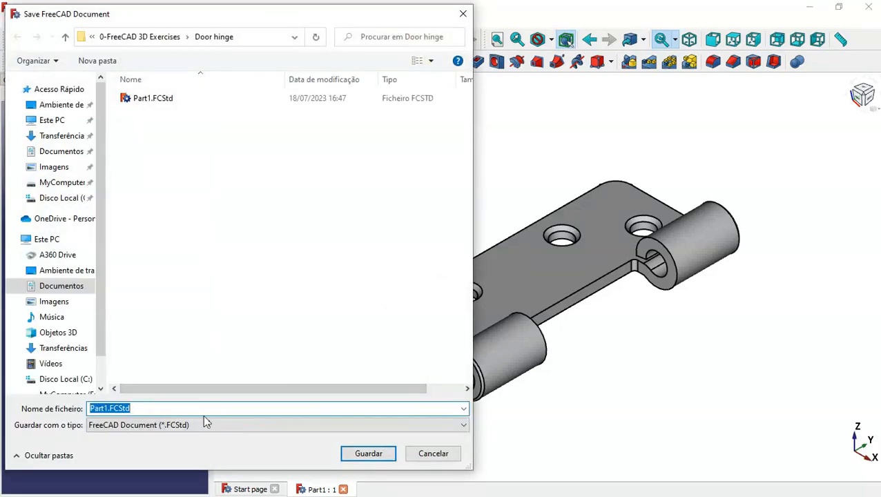
{"action": "type", "text": "P"}
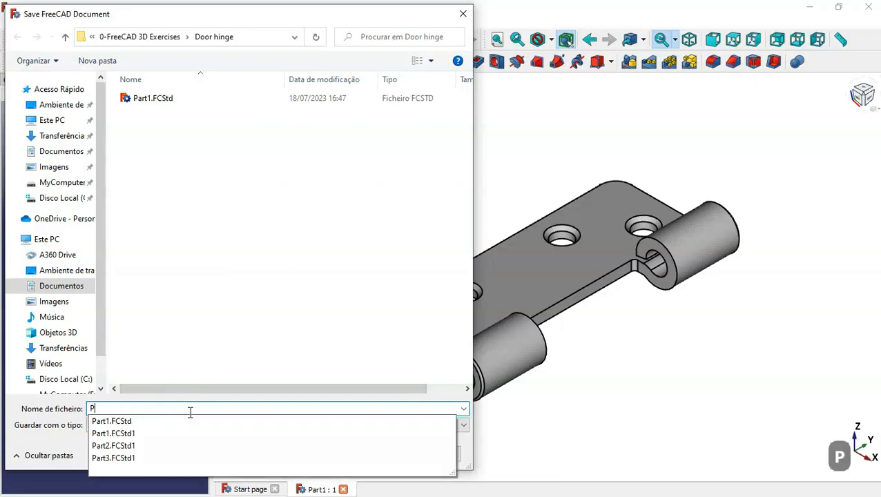
{"action": "type", "text": "art2"}
{"action": "key", "text": "Return"}
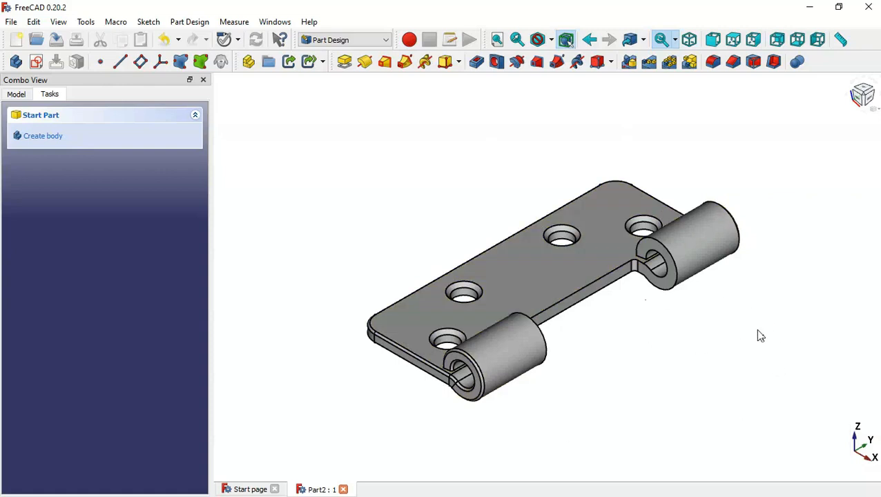
Open Sketch002 under Pocket001 in the Model tree for editing
{"action": "left_click", "coordinate": [17, 96]}
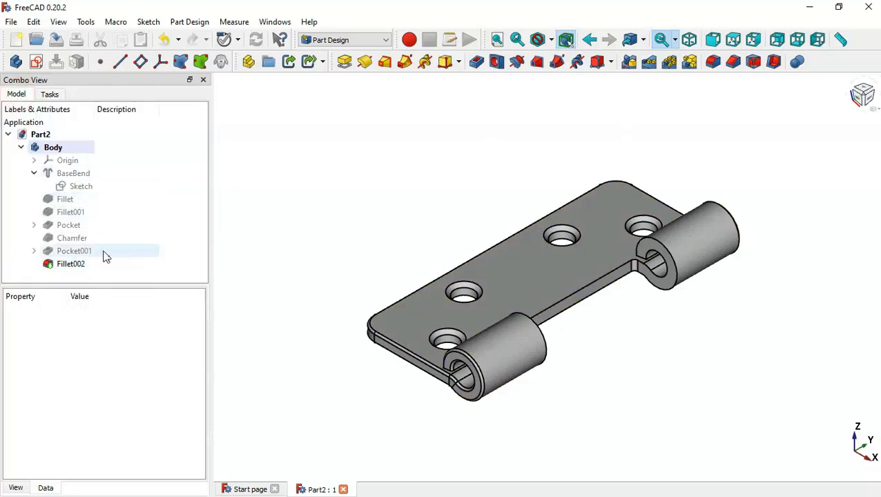
{"action": "left_click", "coordinate": [34, 251]}
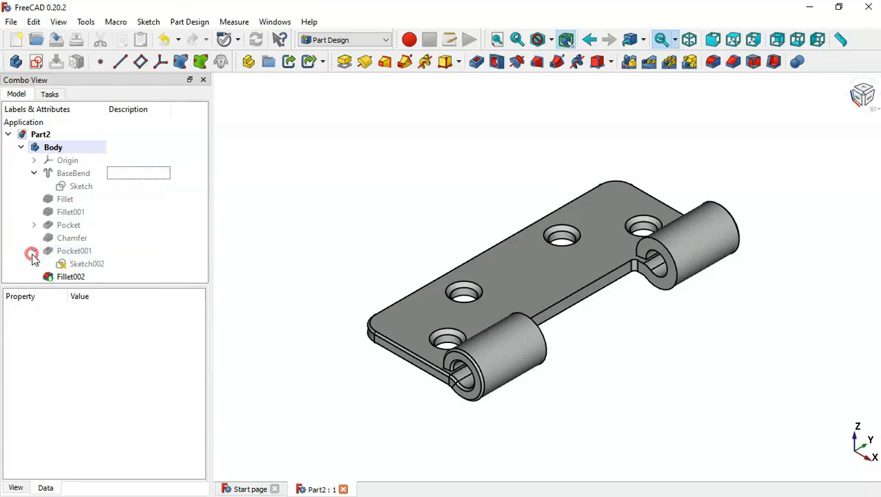
{"action": "double_click", "coordinate": [109, 264]}
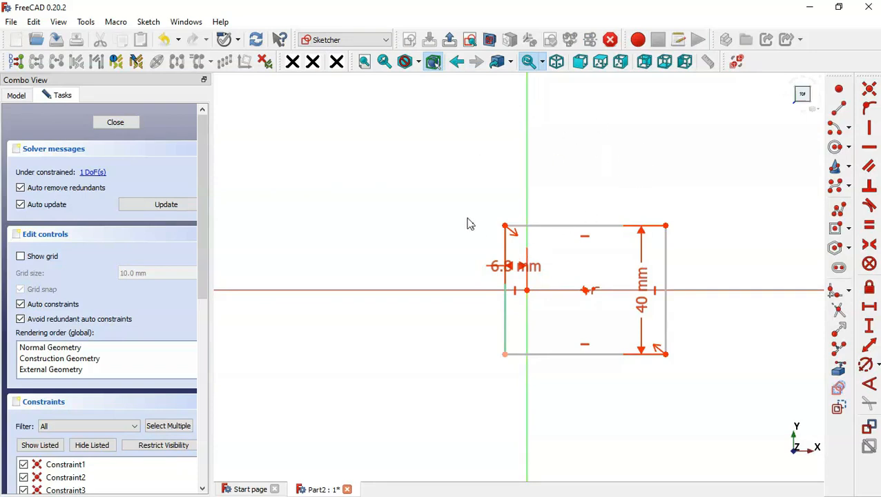
Hide the sketch's constraints and convert the rectangle to construction geometry
{"action": "left_click", "coordinate": [97, 449]}
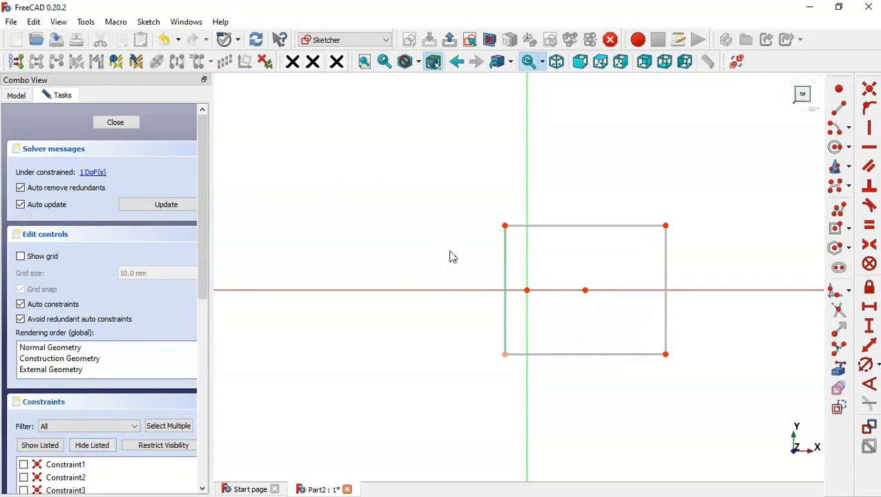
{"action": "left_click_drag", "start_coordinate": [437, 191], "coordinate": [756, 395]}
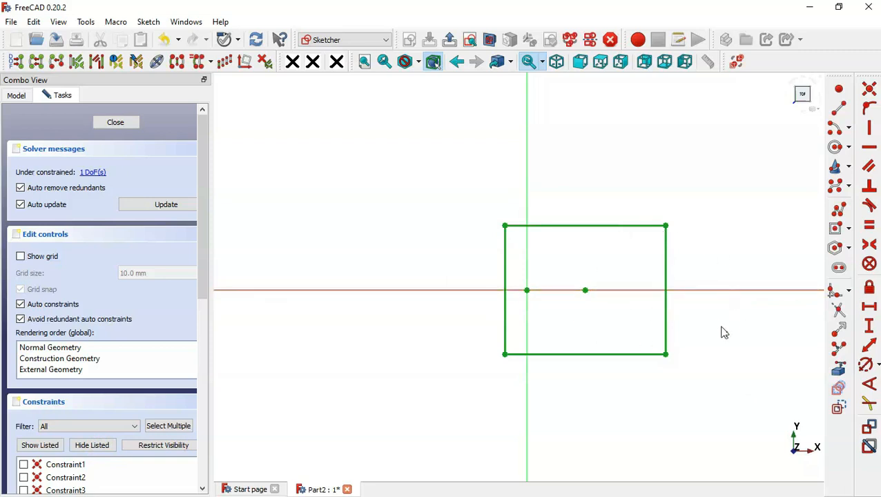
{"action": "left_click", "coordinate": [838, 408]}
{"action": "left_click", "coordinate": [662, 343]}
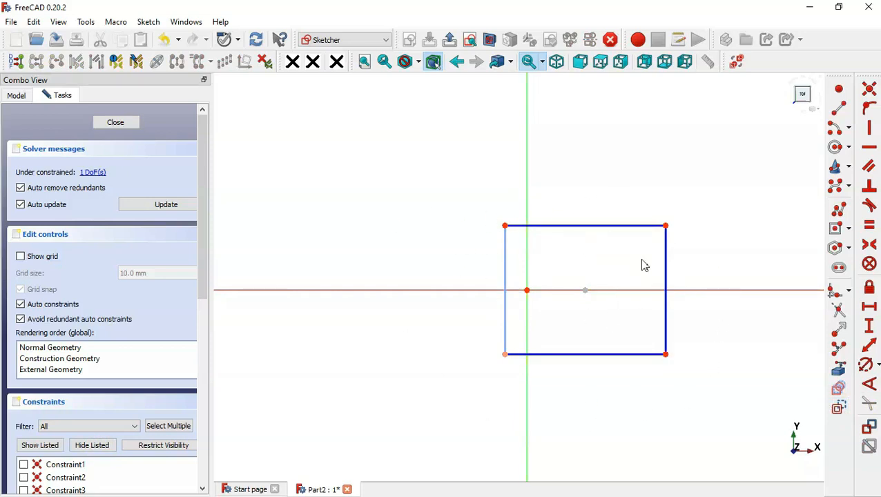
{"action": "scroll", "coordinate": [455, 311], "scroll_direction": "down", "scroll_amount": 2}
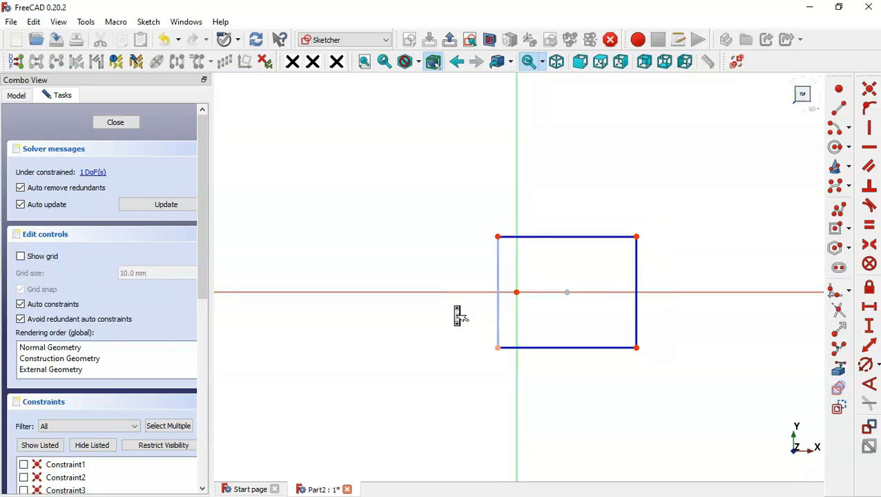
Draw one rectangle above and one below the middle construction rectangle
{"action": "left_click", "coordinate": [850, 232]}
{"action": "left_click", "coordinate": [753, 230]}
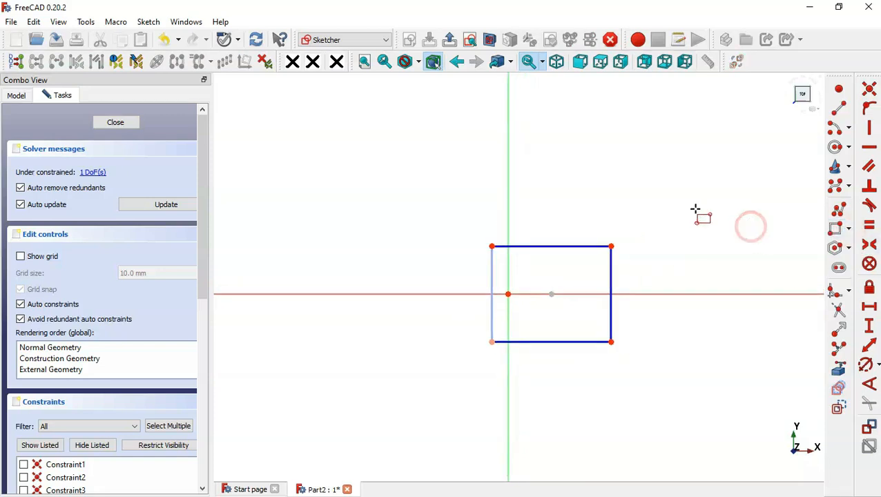
{"action": "left_click", "coordinate": [480, 109]}
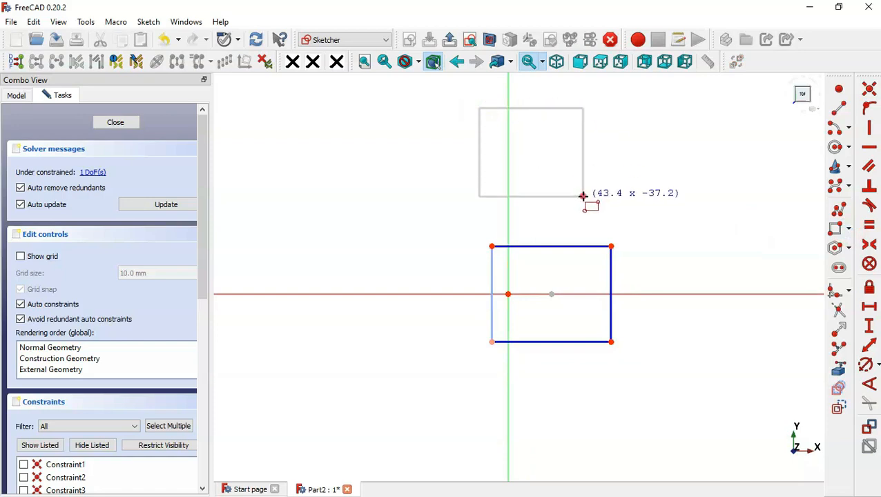
{"action": "left_click", "coordinate": [583, 197]}
{"action": "left_click", "coordinate": [487, 375]}
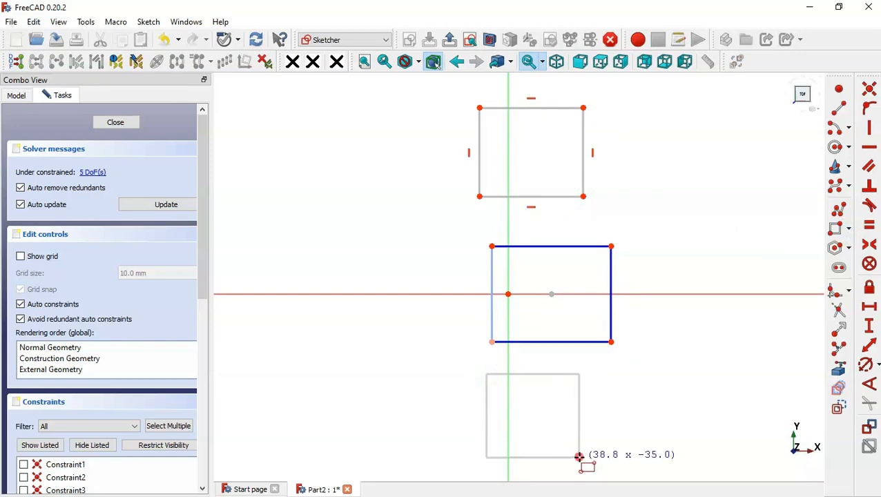
{"action": "left_click", "coordinate": [579, 457]}
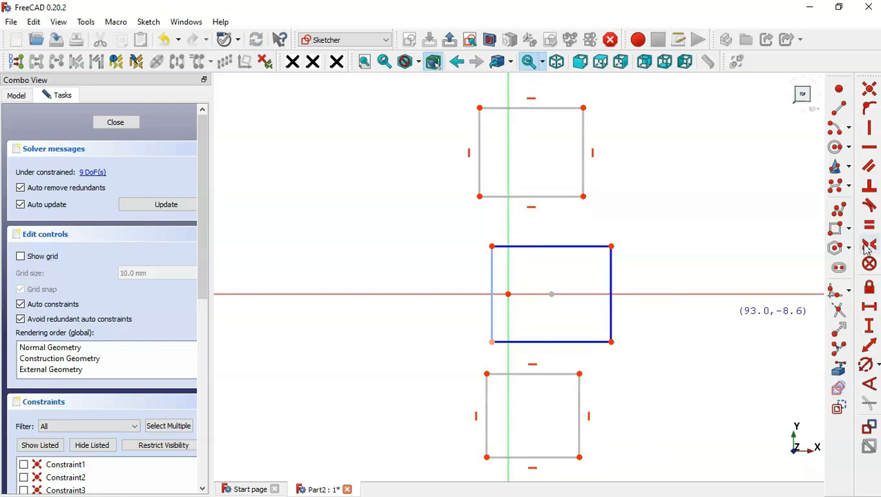
Make the facing left corners symmetric about the horizontal axis and align the left corners vertically
{"action": "left_click", "coordinate": [872, 246]}
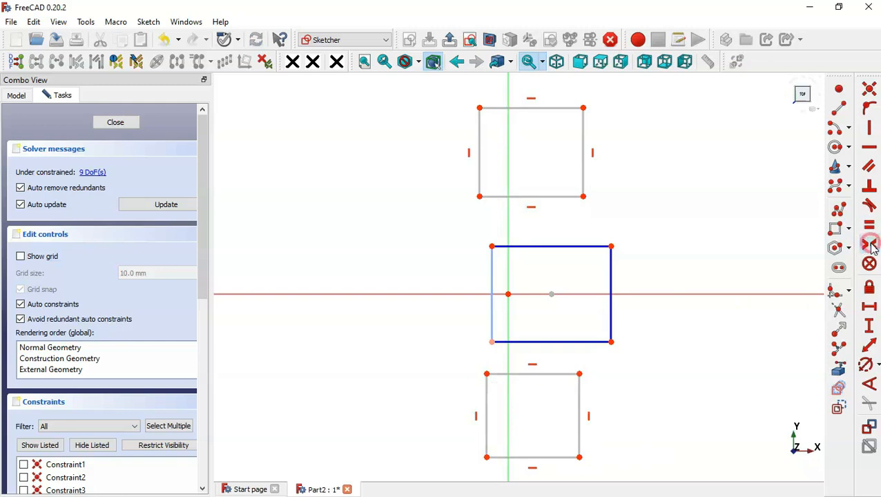
{"action": "left_click", "coordinate": [480, 196]}
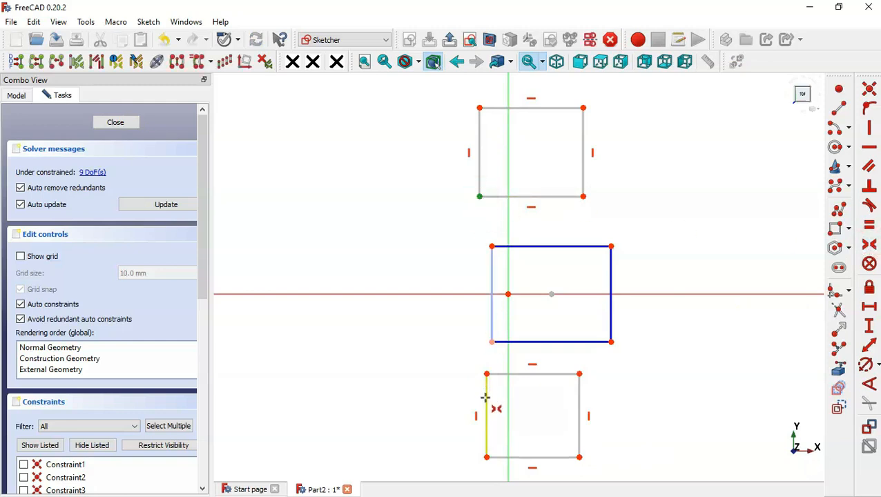
{"action": "left_click", "coordinate": [486, 374]}
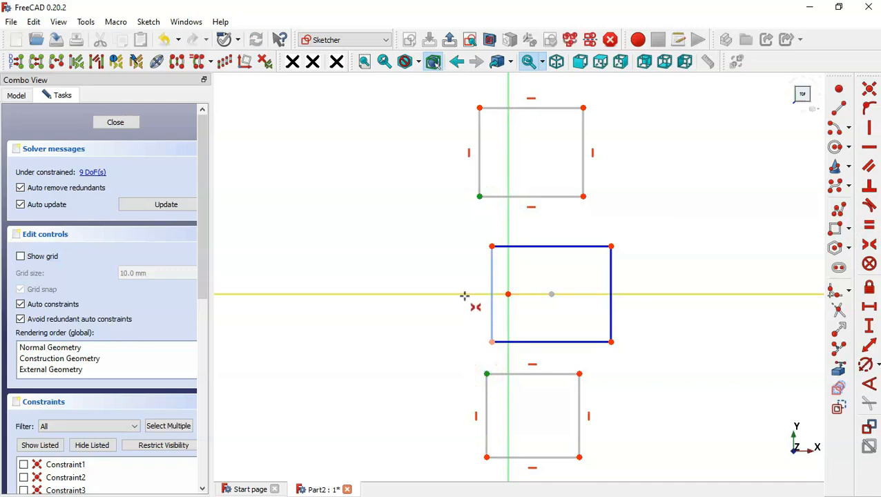
{"action": "left_click", "coordinate": [464, 295]}
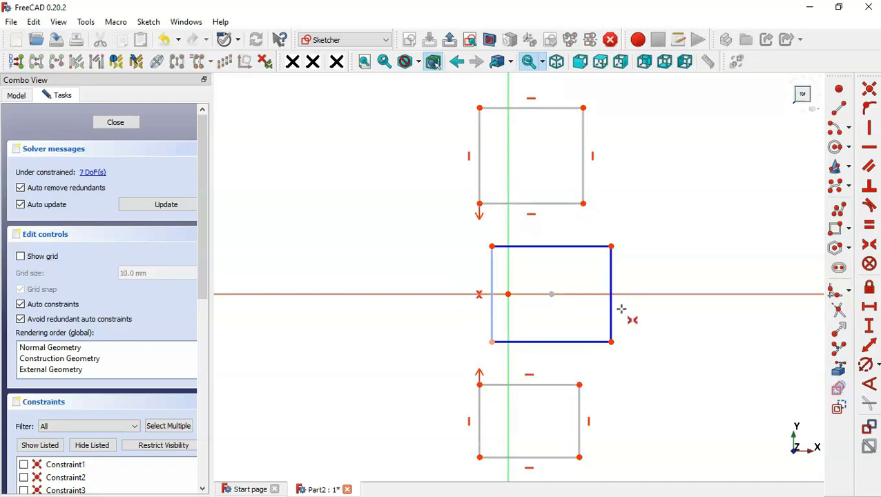
{"action": "key", "text": "Escape"}
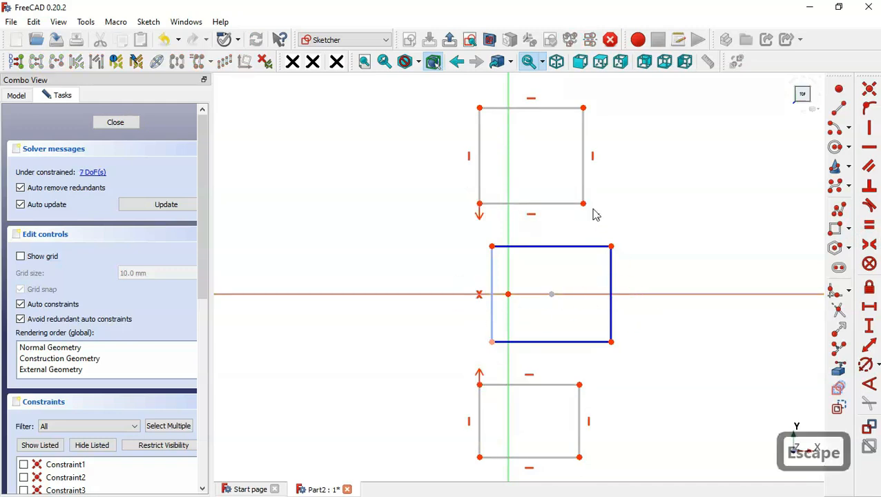
{"action": "left_click_drag", "start_coordinate": [462, 188], "coordinate": [505, 258]}
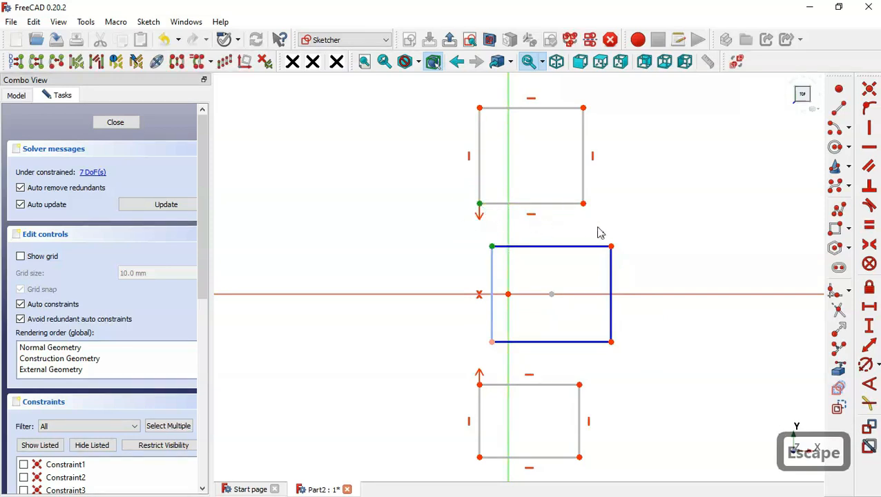
{"action": "left_click", "coordinate": [874, 131]}
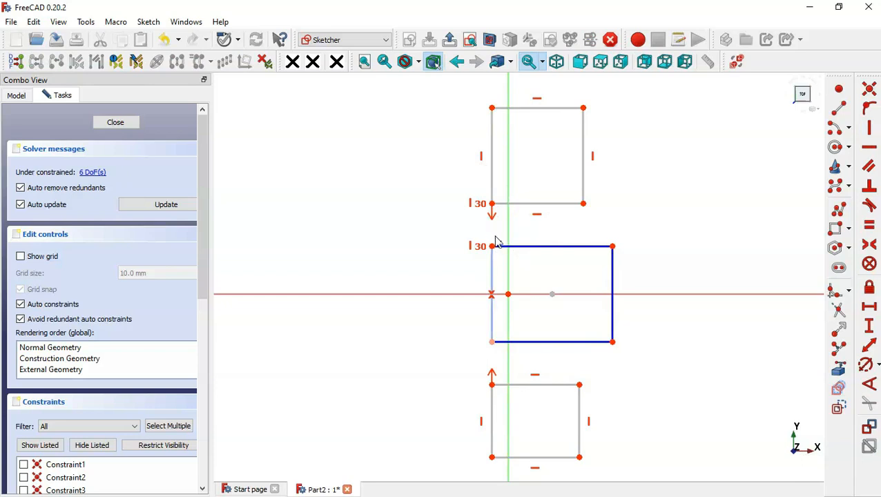
Set a 0.5 mm vertical gap between the upper and middle rectangles, then leave the sketch
{"action": "left_click", "coordinate": [870, 324]}
{"action": "left_click", "coordinate": [492, 203]}
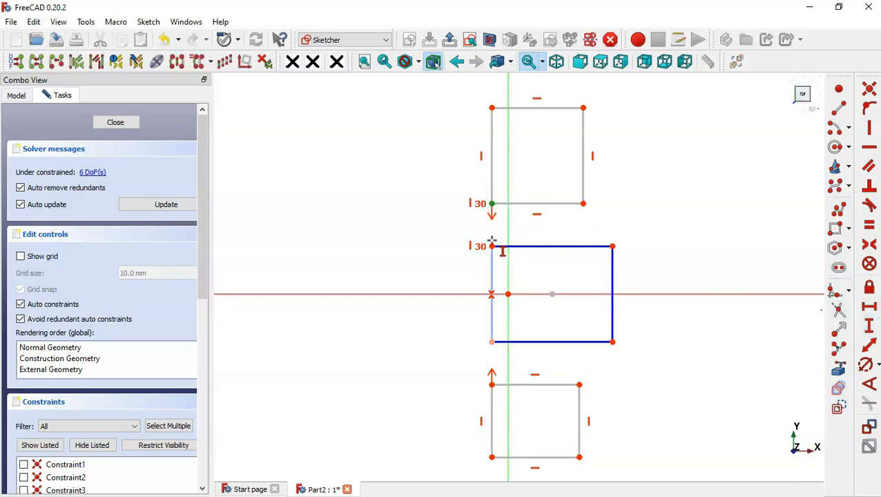
{"action": "left_click", "coordinate": [492, 246]}
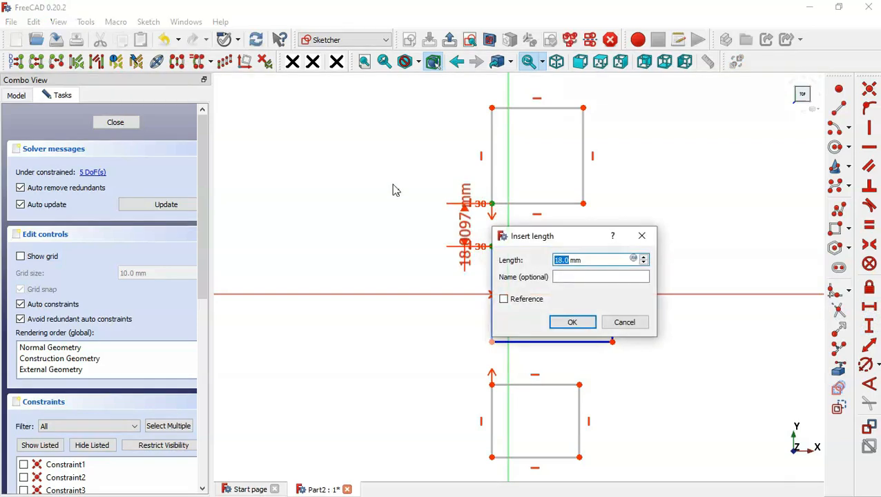
{"action": "type", "text": "0.5"}
{"action": "key", "text": "Return"}
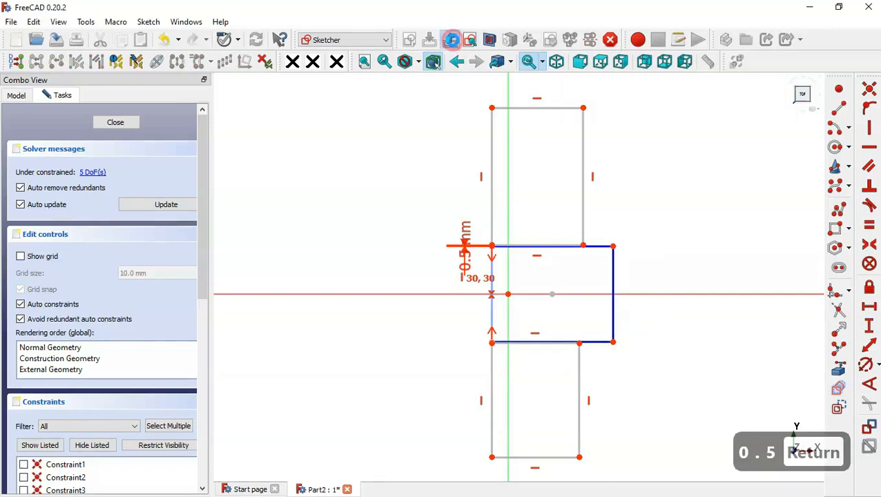
{"action": "left_click", "coordinate": [452, 40]}
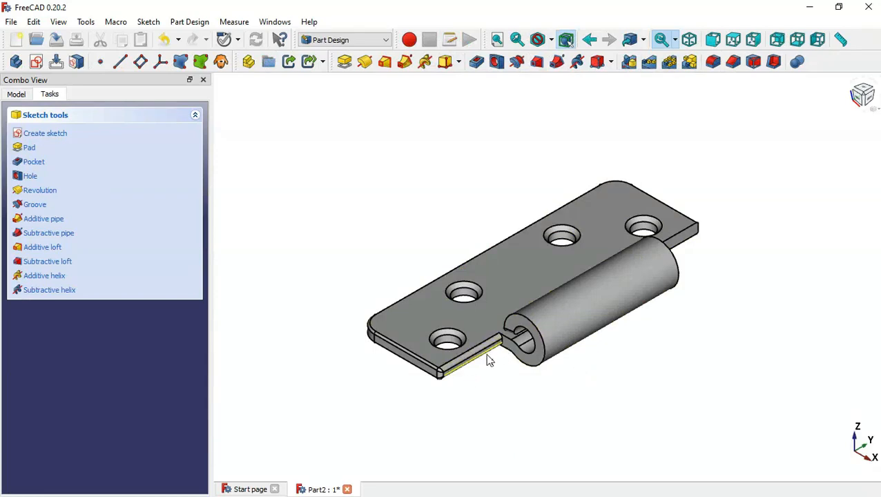
Edit Fillet002 and add the edge beside the knuckle (Edge41)
{"action": "left_click", "coordinate": [15, 93]}
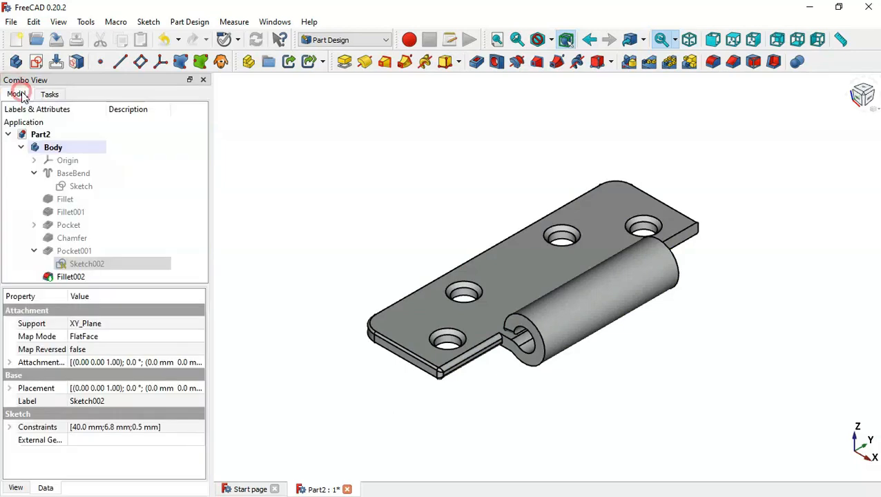
{"action": "double_click", "coordinate": [127, 277]}
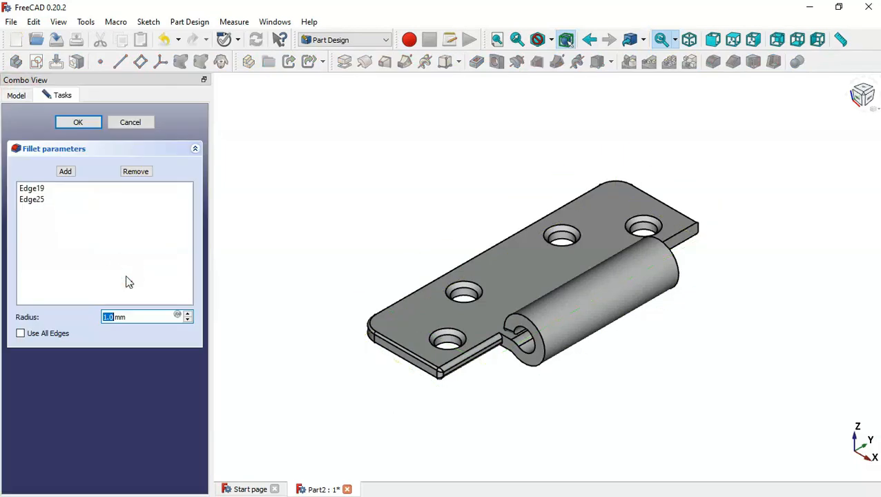
{"action": "left_click", "coordinate": [65, 172]}
{"action": "middle_click_drag", "start_coordinate": [694, 272], "coordinate": [555, 290]}
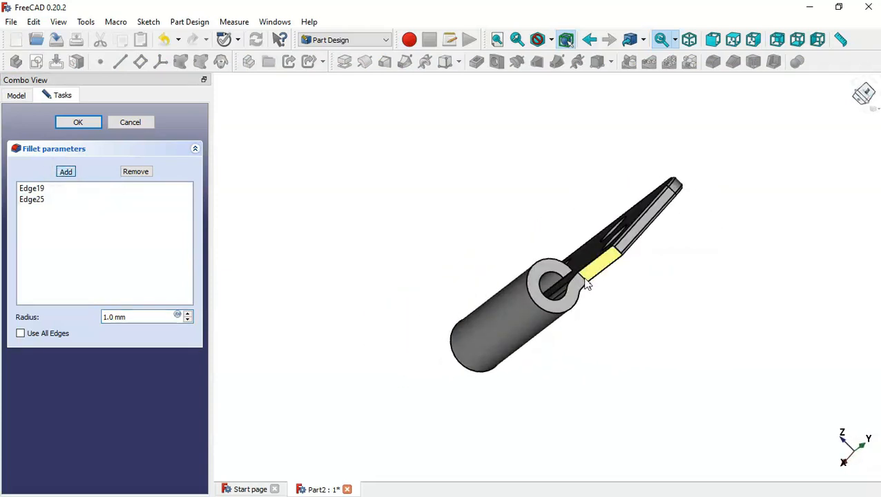
{"action": "scroll", "coordinate": [586, 286], "scroll_direction": "up", "scroll_amount": 3}
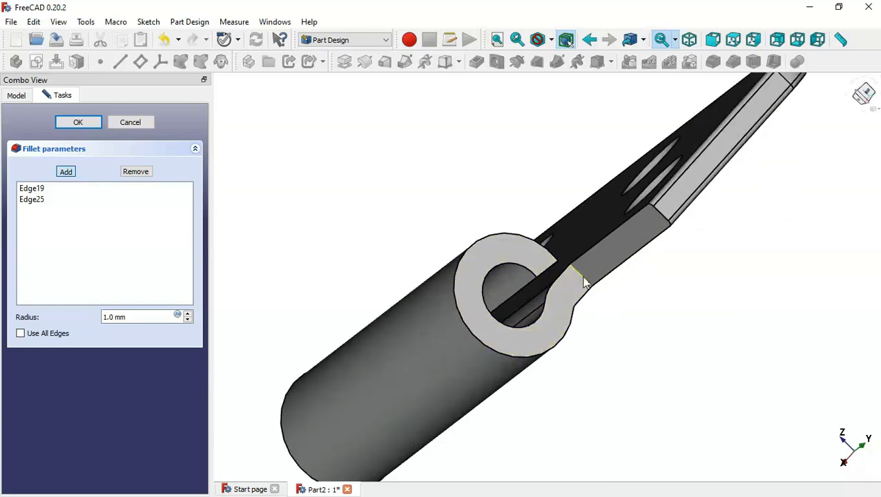
{"action": "left_click", "coordinate": [584, 280]}
Remove Edge19 and Edge25 from Fillet002's edge list
{"action": "middle_click_drag", "start_coordinate": [329, 232], "coordinate": [466, 229]}
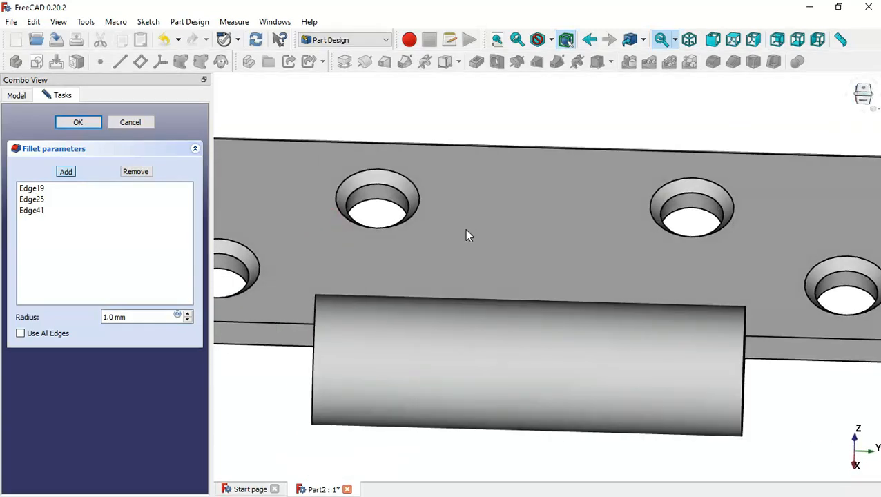
{"action": "key", "text": "Home"}
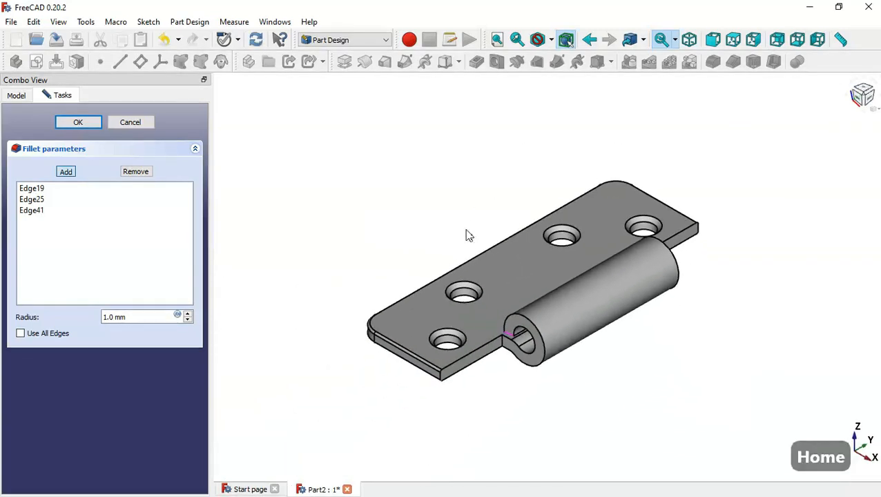
{"action": "left_click", "coordinate": [69, 201]}
{"action": "left_click", "coordinate": [58, 190], "text": "ctrl"}
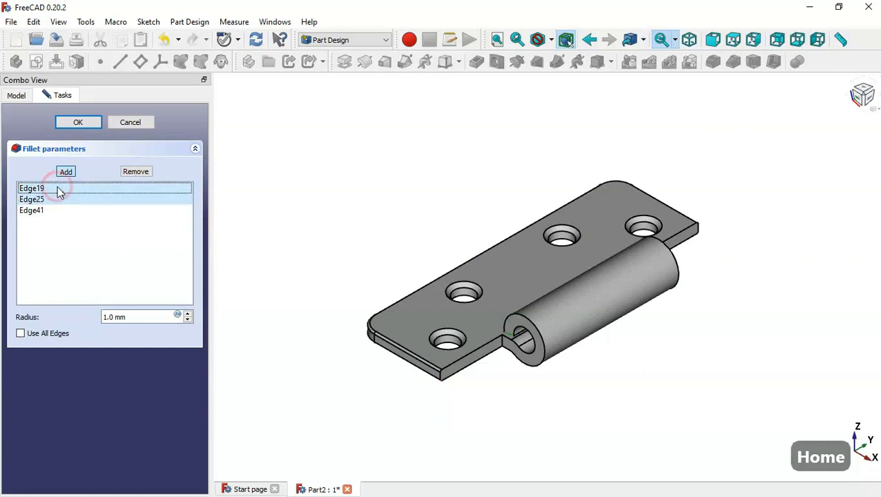
{"action": "key", "text": "Delete"}
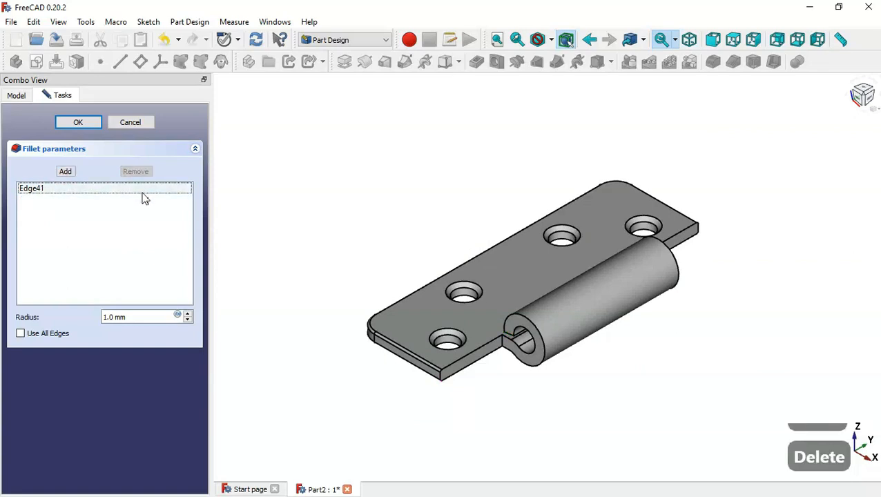
Add the edge near the knuckle as Edge23 and apply the revised 1.0 mm fillet
{"action": "left_click", "coordinate": [66, 172]}
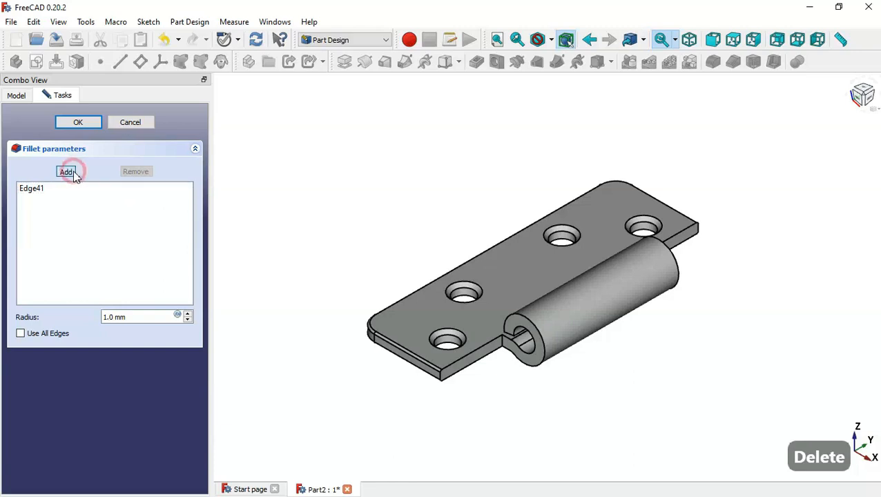
{"action": "left_click", "coordinate": [502, 339]}
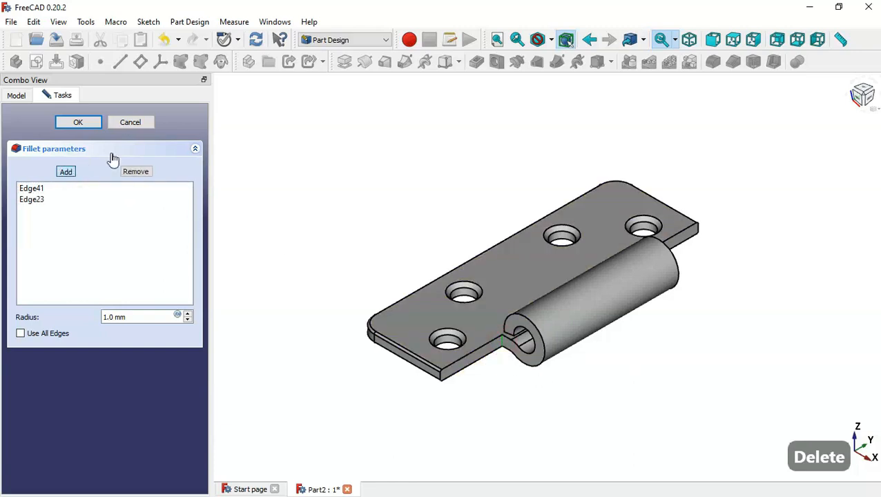
{"action": "left_click", "coordinate": [78, 123]}
{"action": "middle_click_drag", "start_coordinate": [735, 317], "coordinate": [747, 389]}
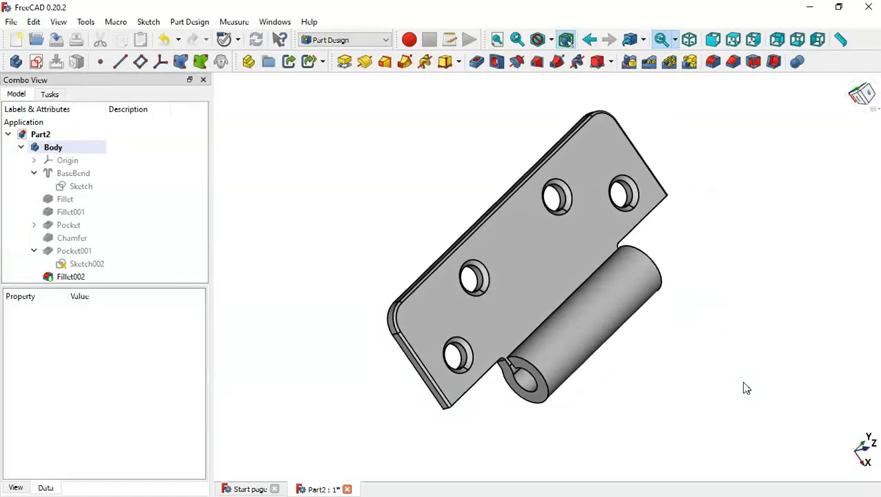
Save Part2, create a new document saved as Part3 in Door hinge, and close Part2
{"action": "key", "text": "Home"}
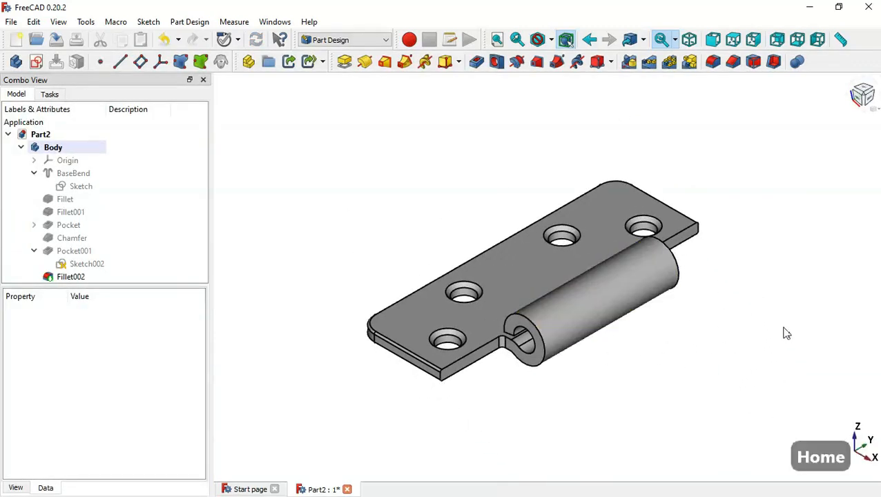
{"action": "left_click", "coordinate": [56, 40]}
{"action": "left_click", "coordinate": [17, 40]}
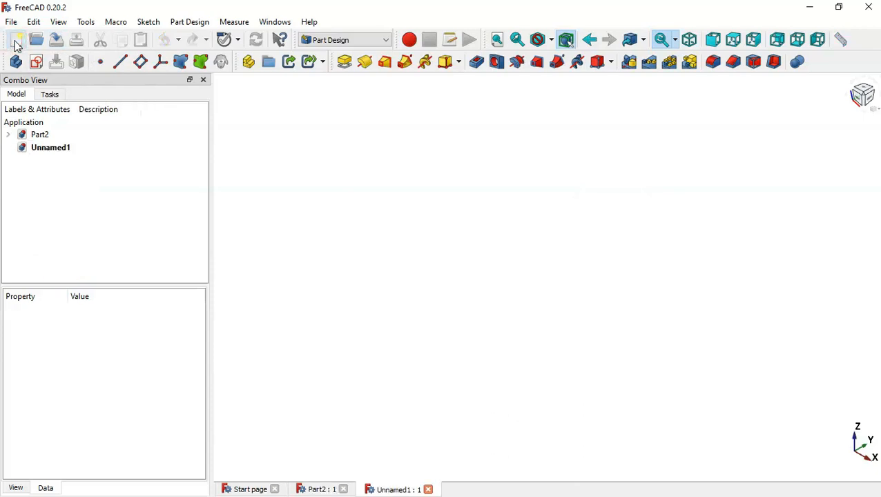
{"action": "left_click", "coordinate": [58, 41]}
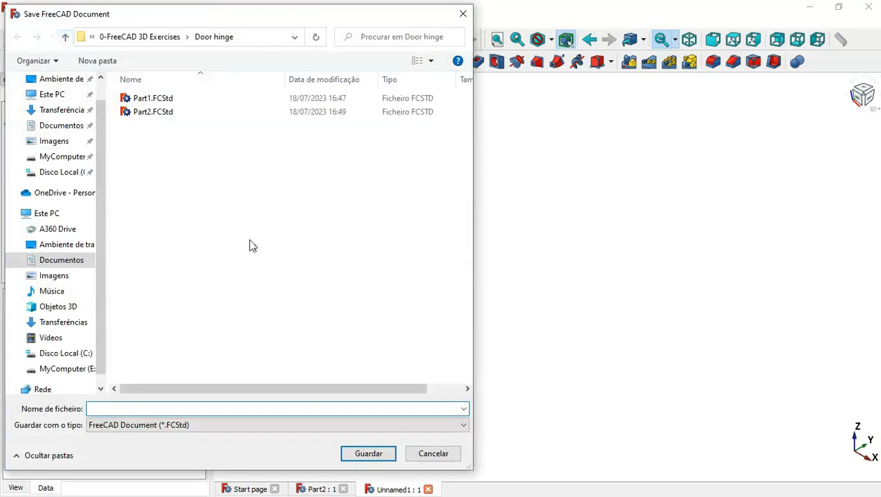
{"action": "type", "text": "Part"}
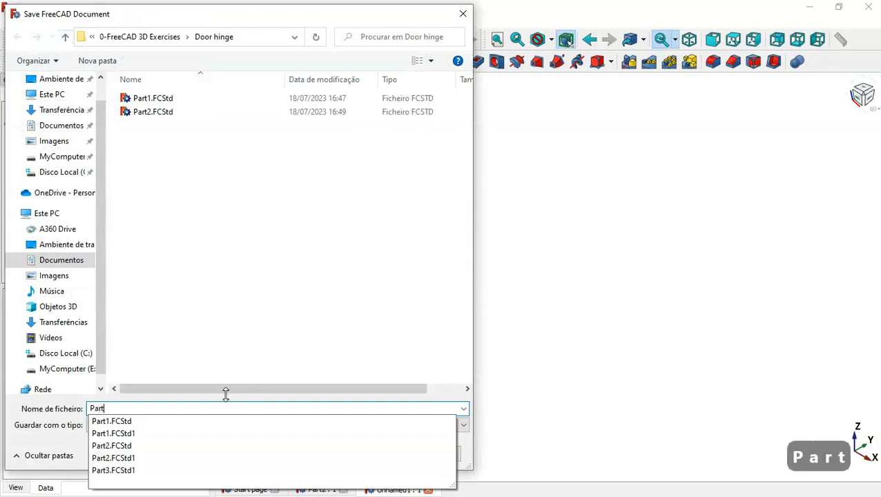
{"action": "type", "text": "3"}
{"action": "key", "text": "Return"}
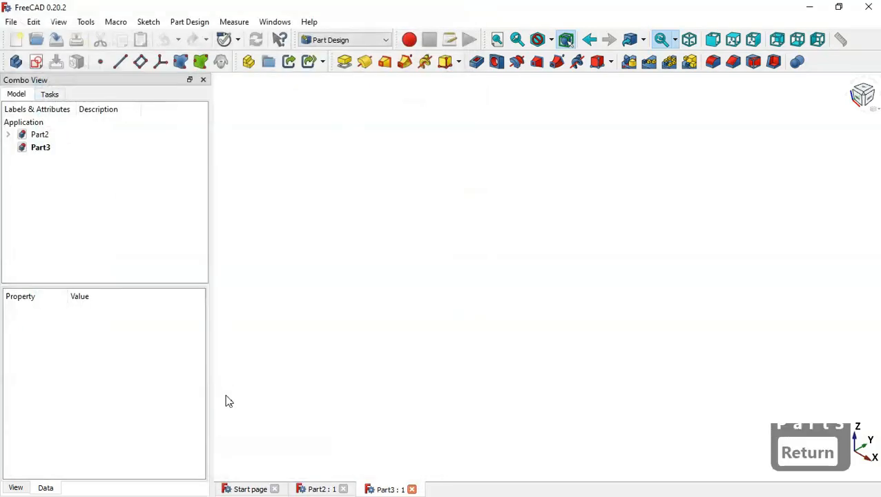
{"action": "left_click", "coordinate": [343, 489]}
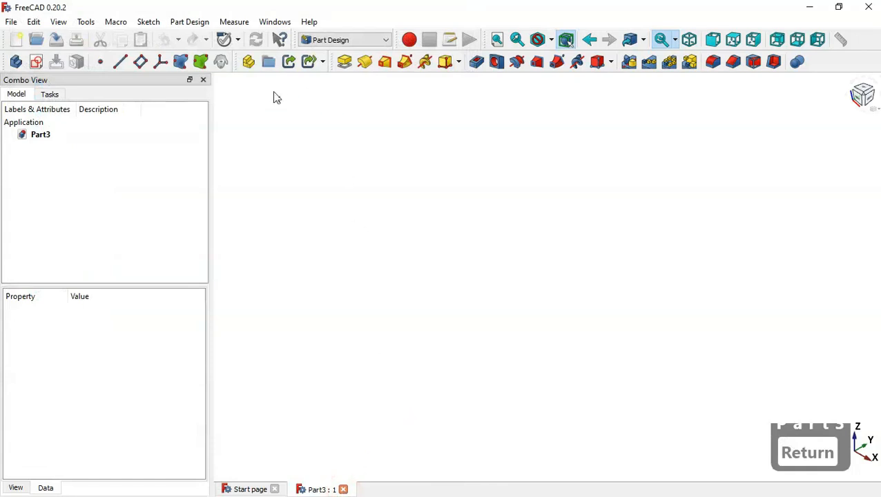
Create a body in Part3, sketch on YZ_Plane, and start a polyline's bottom edge along the horizontal axis
{"action": "left_click", "coordinate": [18, 62]}
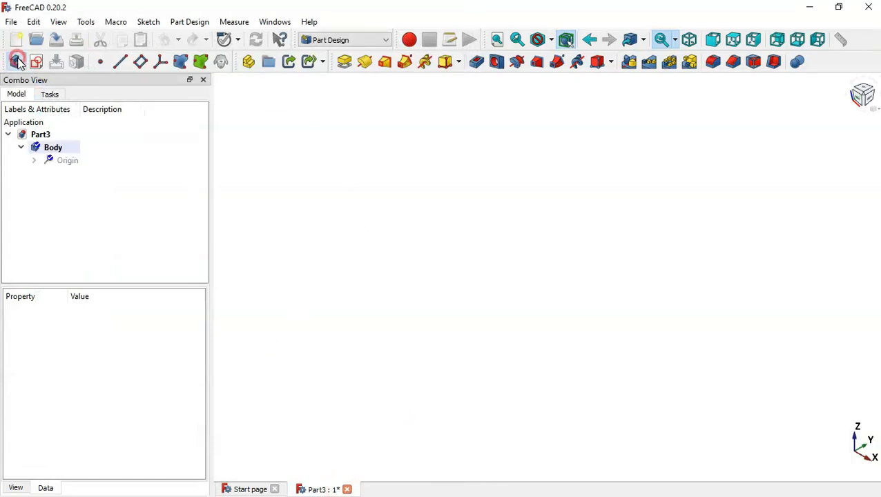
{"action": "left_click", "coordinate": [37, 62]}
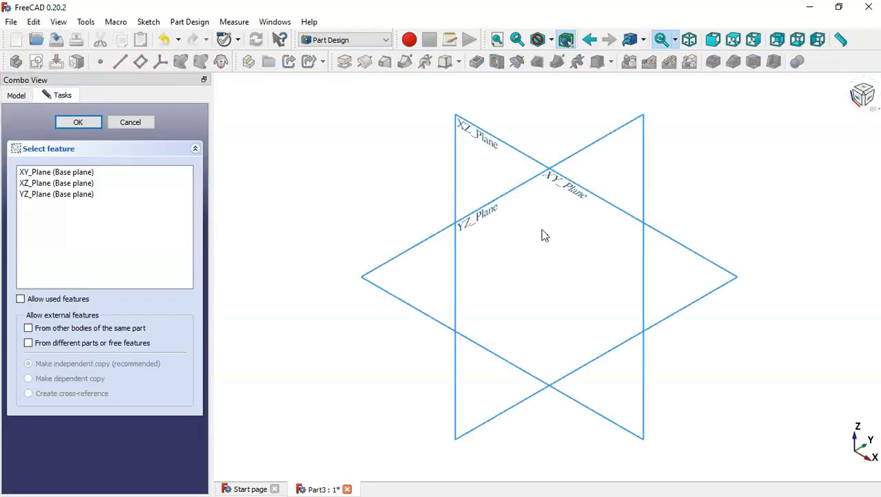
{"action": "left_click", "coordinate": [475, 222]}
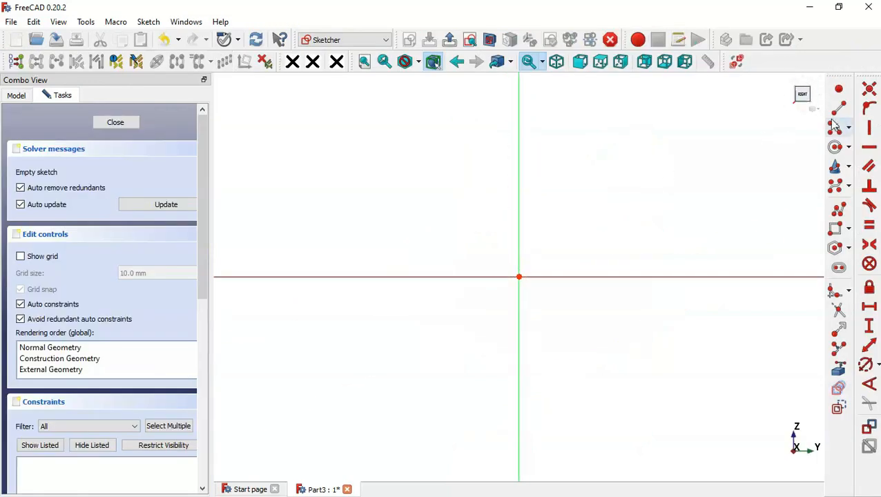
{"action": "left_click", "coordinate": [838, 207]}
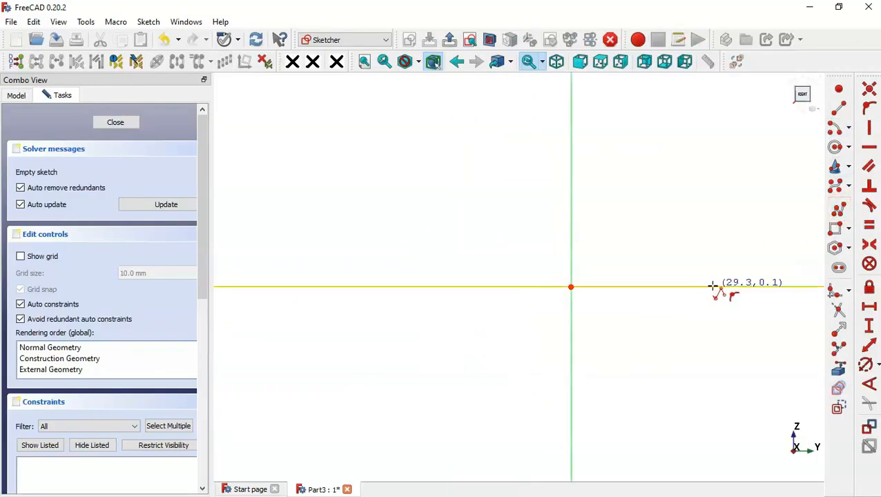
{"action": "left_click", "coordinate": [714, 286]}
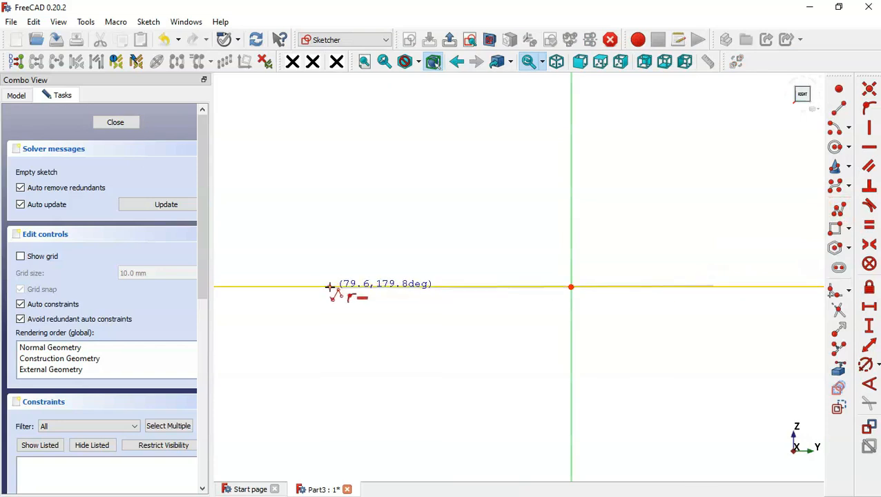
{"action": "left_click", "coordinate": [330, 287]}
Complete the closed two-tab polyline outline, ending back at the bottom-right corner
{"action": "left_click", "coordinate": [330, 134]}
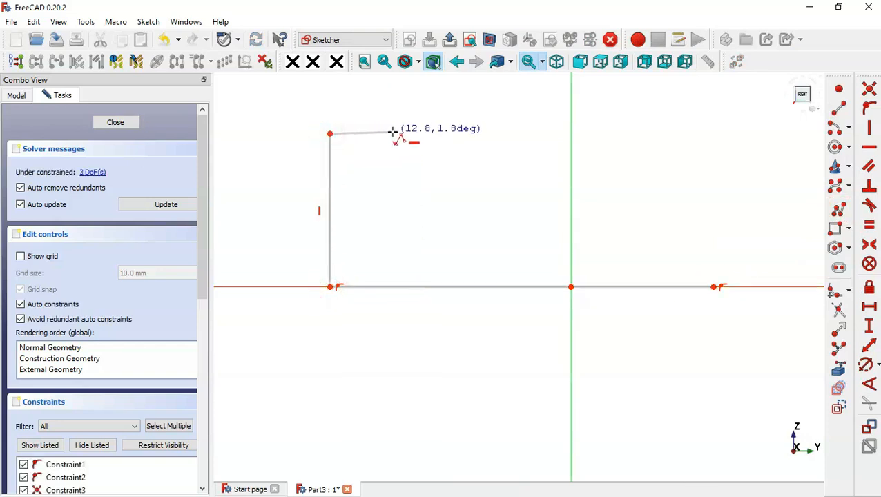
{"action": "left_click", "coordinate": [394, 134]}
{"action": "left_click", "coordinate": [394, 214]}
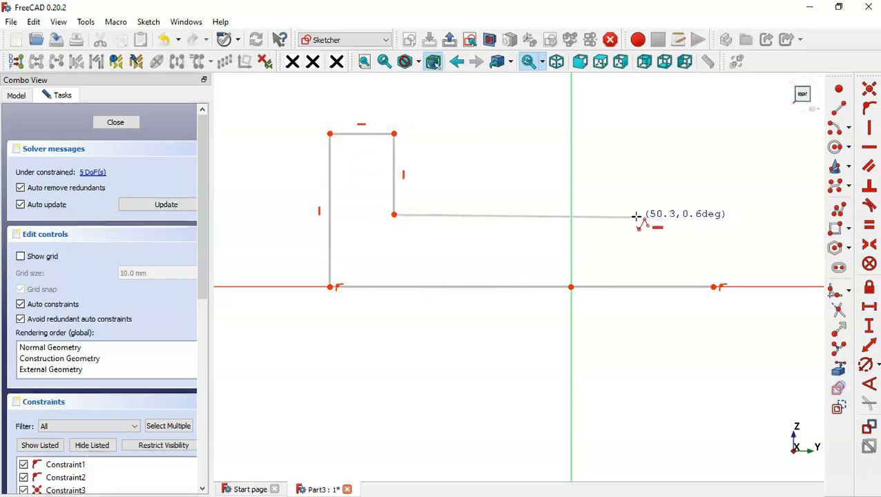
{"action": "left_click", "coordinate": [637, 214]}
{"action": "left_click", "coordinate": [637, 125]}
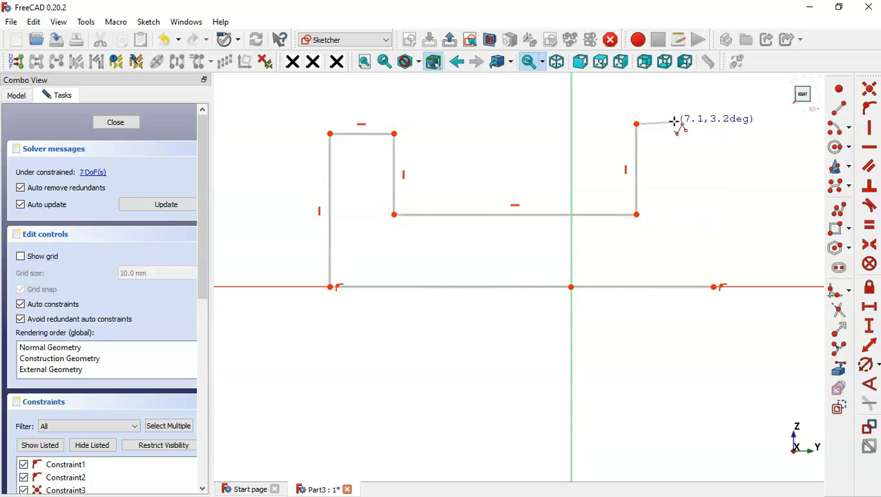
{"action": "left_click", "coordinate": [712, 125]}
{"action": "left_click", "coordinate": [714, 287]}
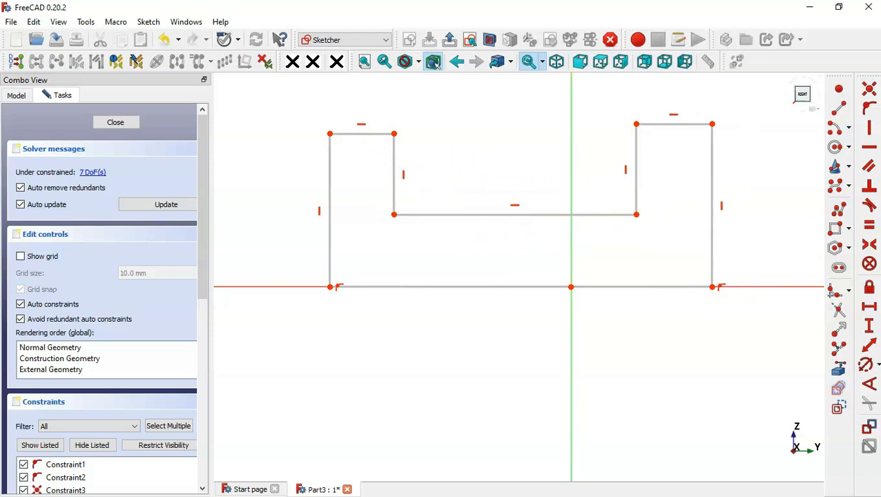
Make both tab tops and both inner sides equal, and the bottom corners symmetric about the vertical axis
{"action": "left_click", "coordinate": [870, 225]}
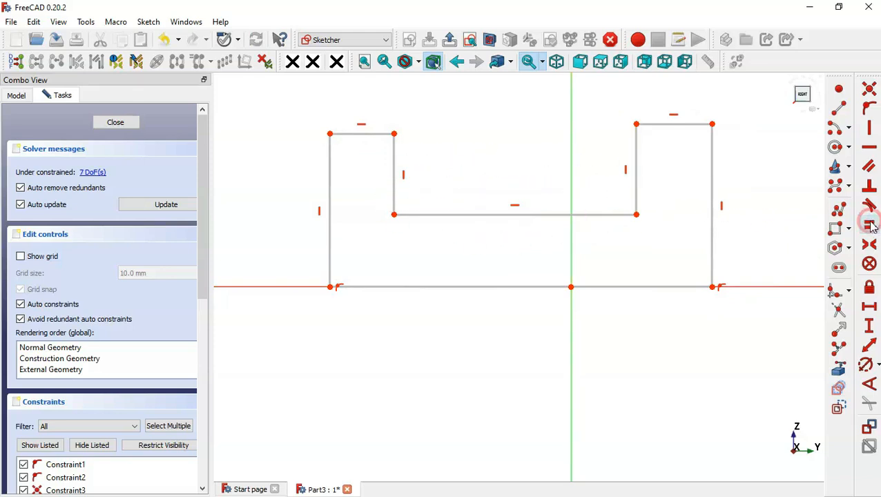
{"action": "left_click", "coordinate": [669, 125]}
{"action": "left_click", "coordinate": [360, 135]}
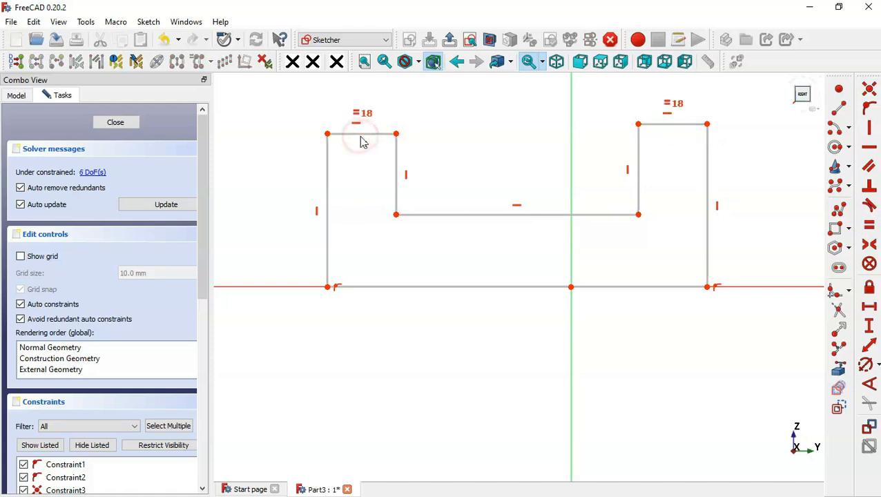
{"action": "left_click", "coordinate": [396, 177]}
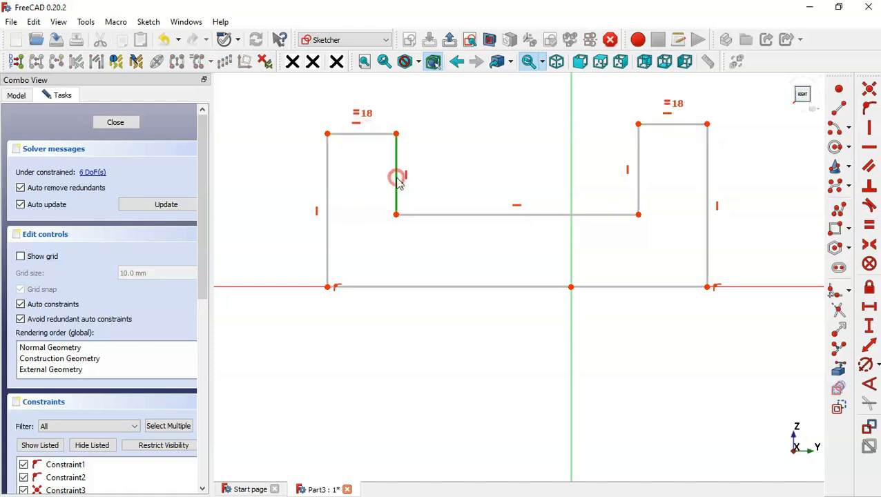
{"action": "left_click", "coordinate": [639, 174]}
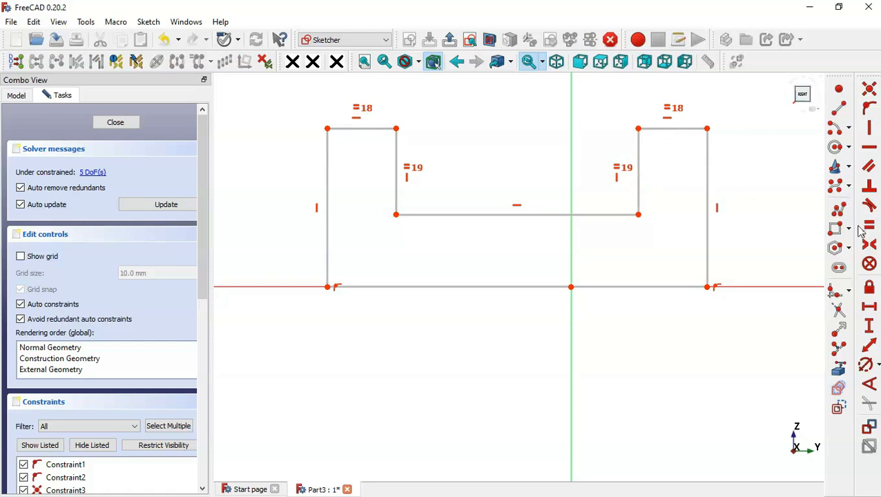
{"action": "left_click", "coordinate": [870, 244]}
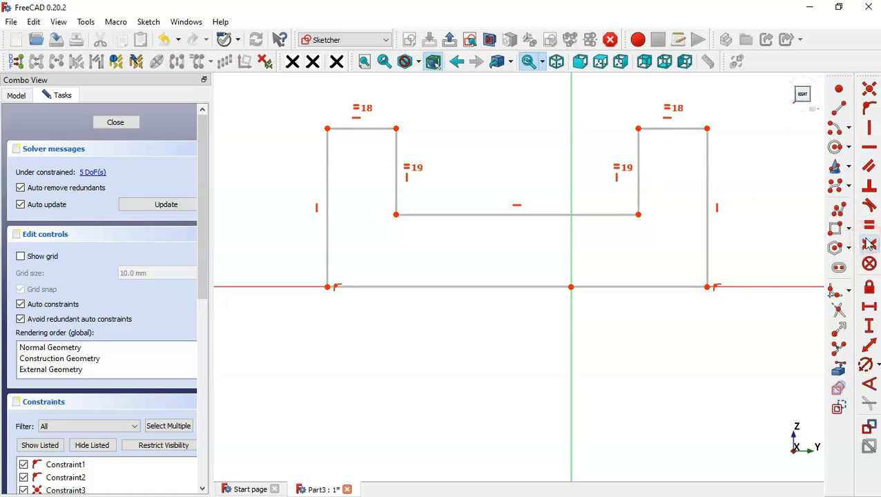
{"action": "left_click", "coordinate": [328, 287]}
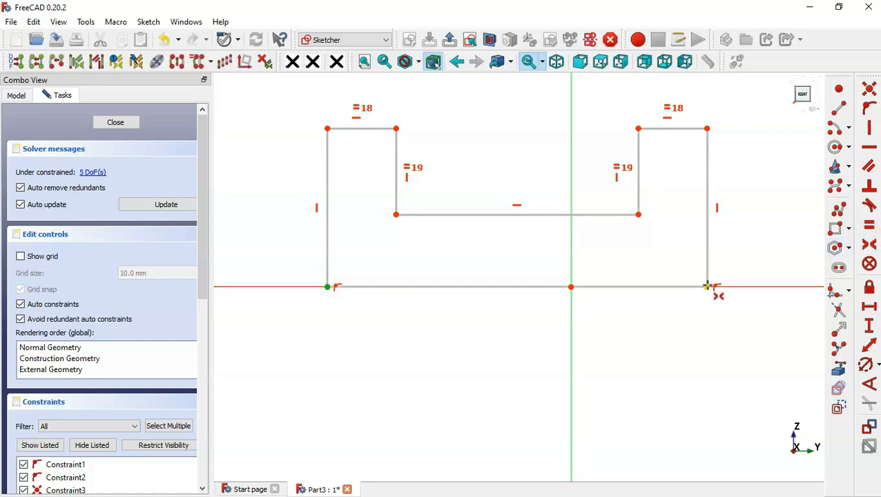
{"action": "left_click", "coordinate": [708, 286]}
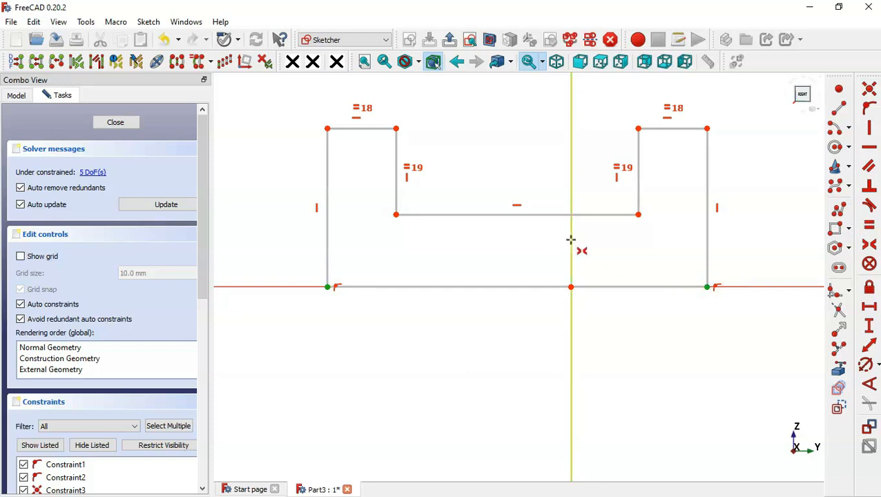
{"action": "left_click", "coordinate": [571, 240]}
Set the right tab's top width to 2 mm and the middle edge length to 80 mm
{"action": "scroll", "coordinate": [360, 340], "scroll_direction": "down", "scroll_amount": 2}
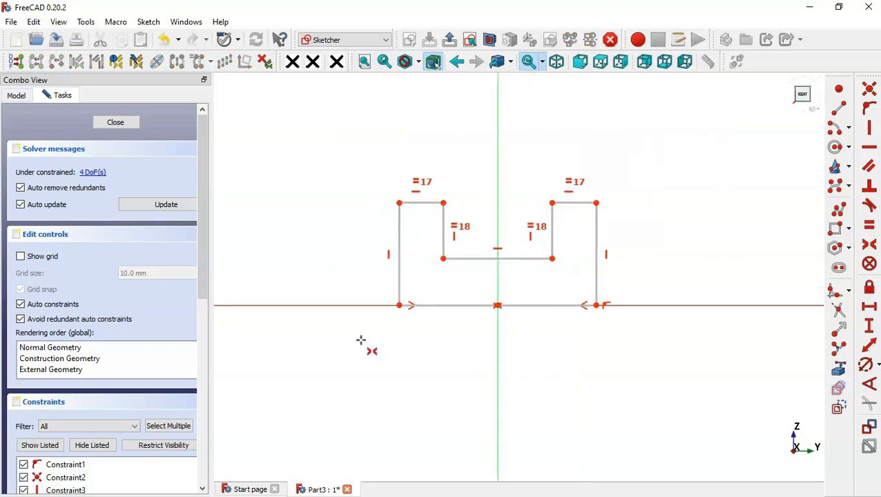
{"action": "scroll", "coordinate": [654, 154], "scroll_direction": "up", "scroll_amount": 1}
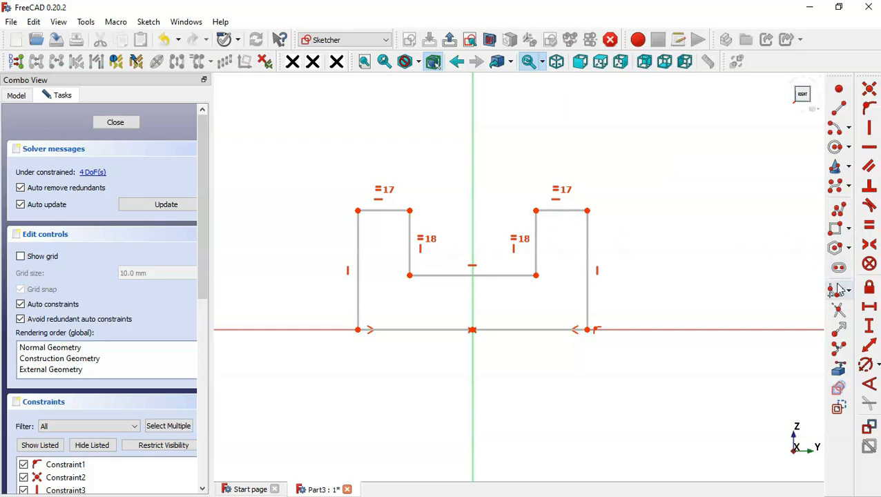
{"action": "left_click", "coordinate": [869, 311]}
{"action": "left_click", "coordinate": [557, 211]}
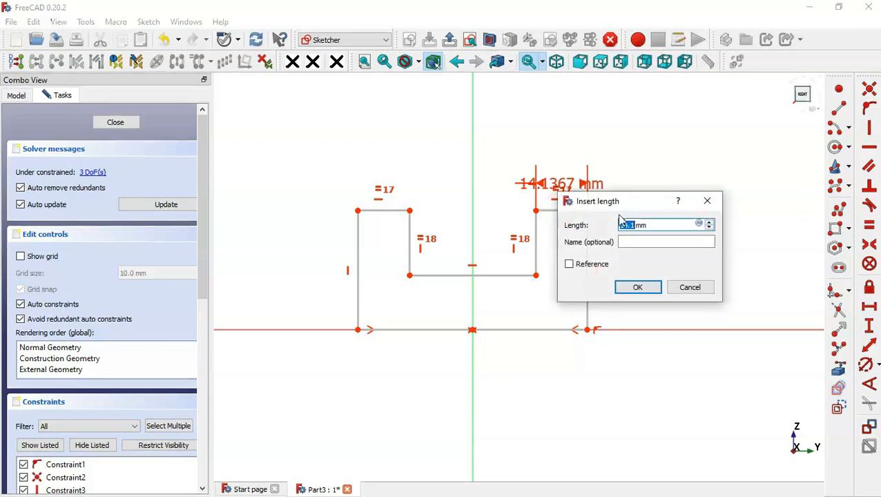
{"action": "type", "text": "2"}
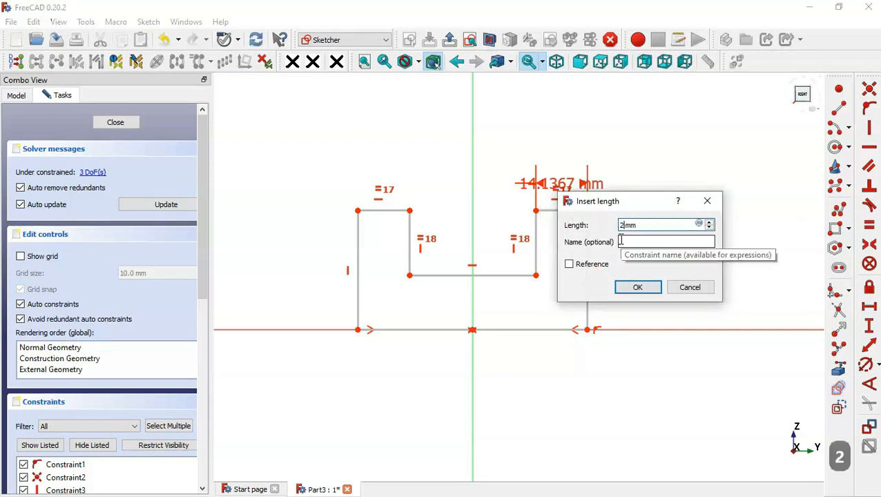
{"action": "key", "text": "Return"}
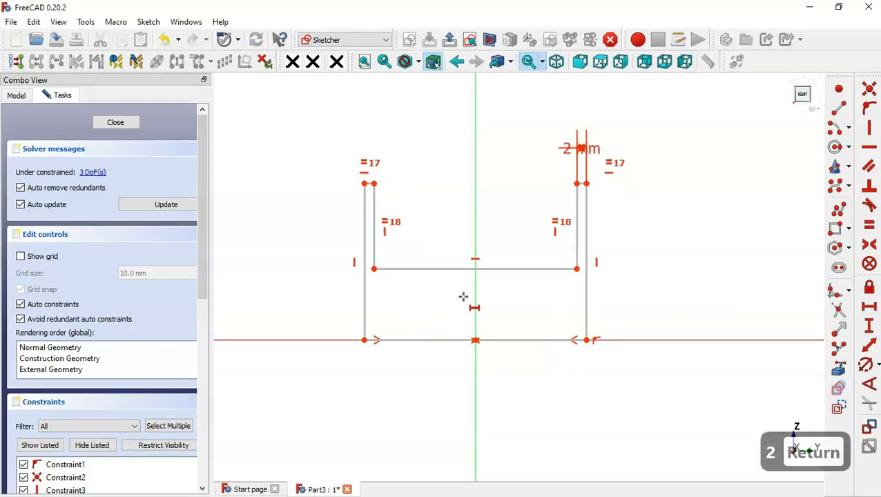
{"action": "left_click", "coordinate": [525, 275]}
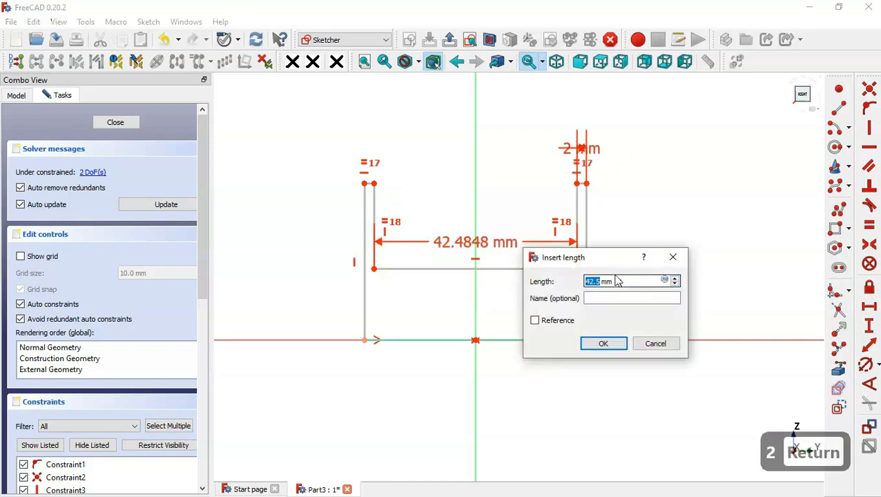
{"action": "type", "text": "80"}
{"action": "key", "text": "Return"}
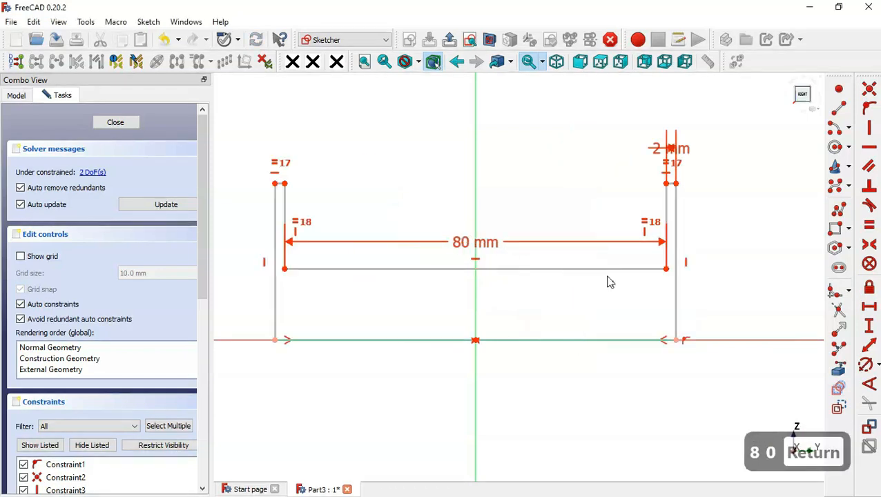
Set the right tab's inner side height to 6.5/2 mm and the outer side height to 6/2 mm
{"action": "left_click", "coordinate": [870, 327]}
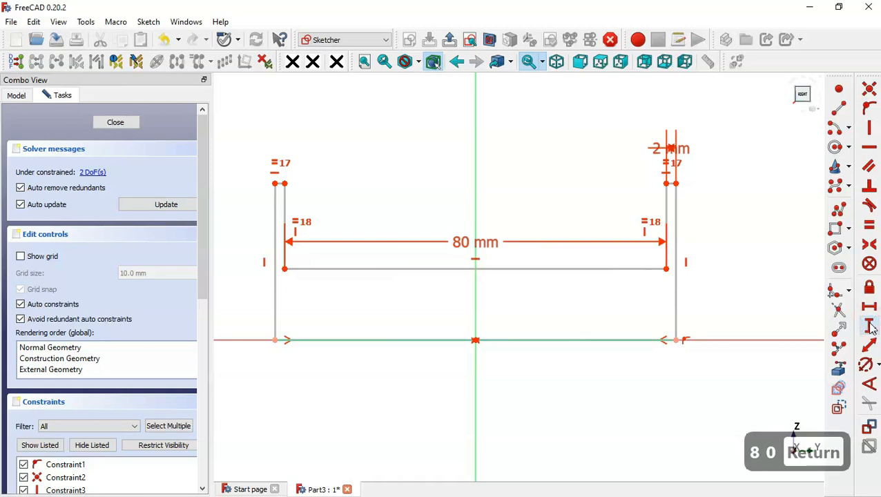
{"action": "left_click", "coordinate": [669, 215]}
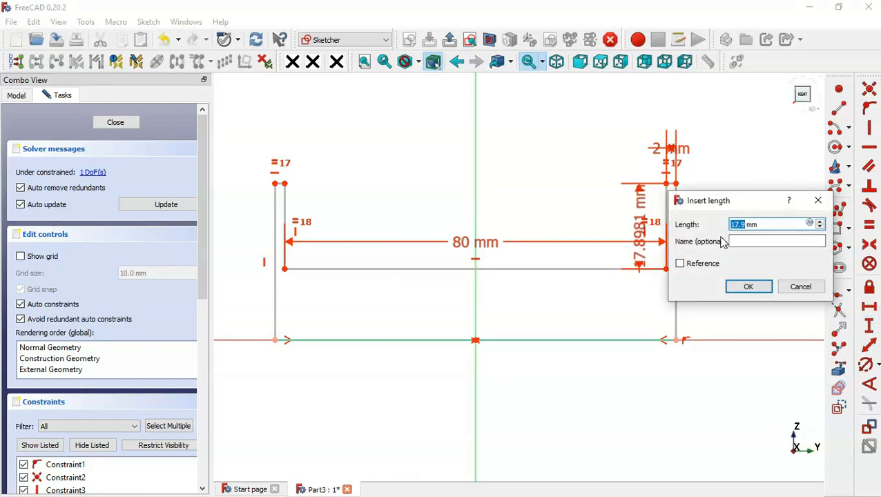
{"action": "type", "text": ".5"}
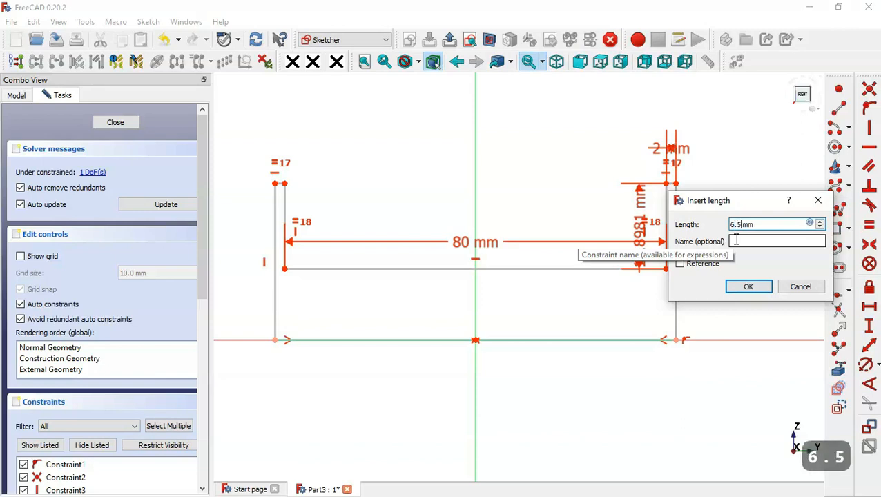
{"action": "type", "text": "/2"}
{"action": "key", "text": "Return"}
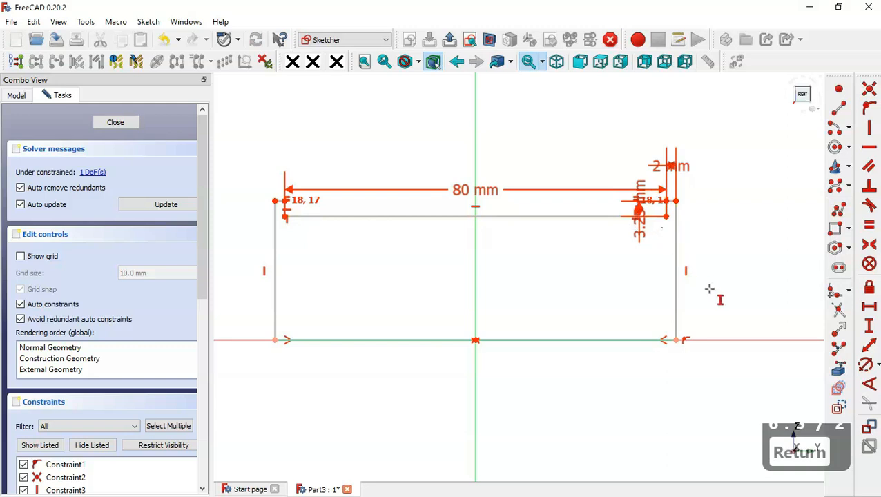
{"action": "left_click", "coordinate": [666, 216]}
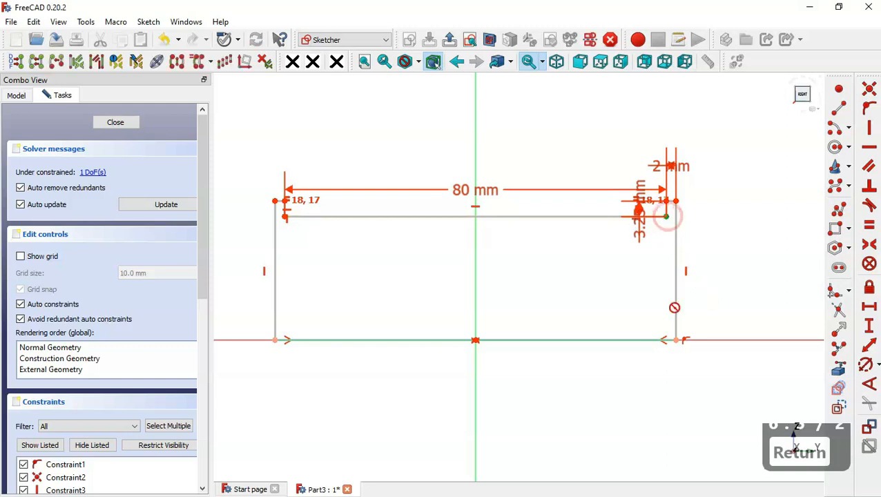
{"action": "left_click", "coordinate": [677, 340]}
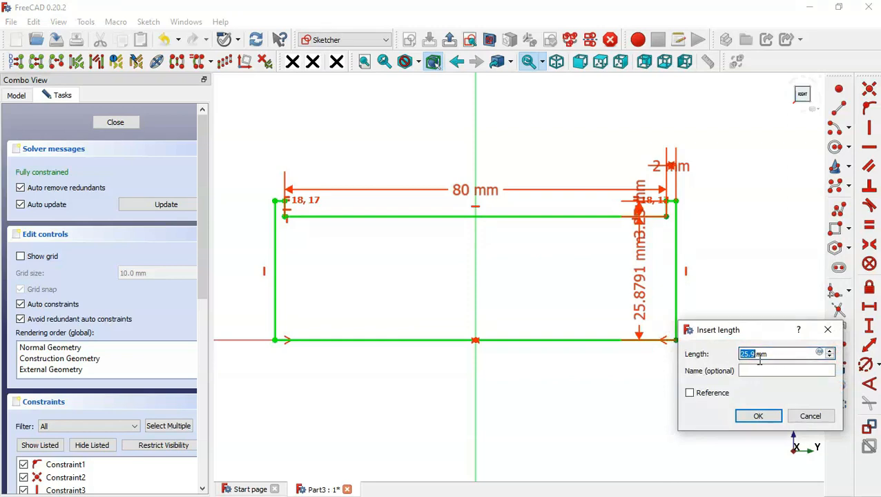
{"action": "type", "text": "6"}
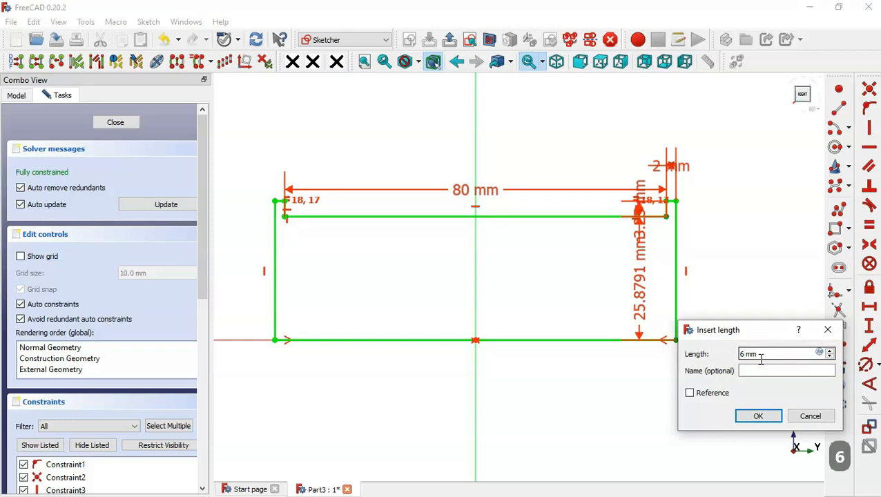
{"action": "type", "text": "/2"}
{"action": "key", "text": "Return"}
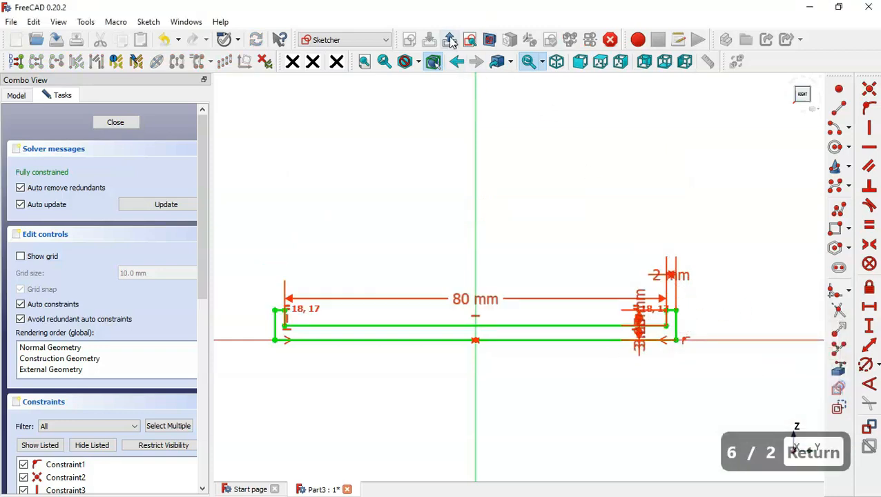
Leave the sketch and revolve it 360° about the Base Y axis into the hinge pin
{"action": "left_click", "coordinate": [450, 41]}
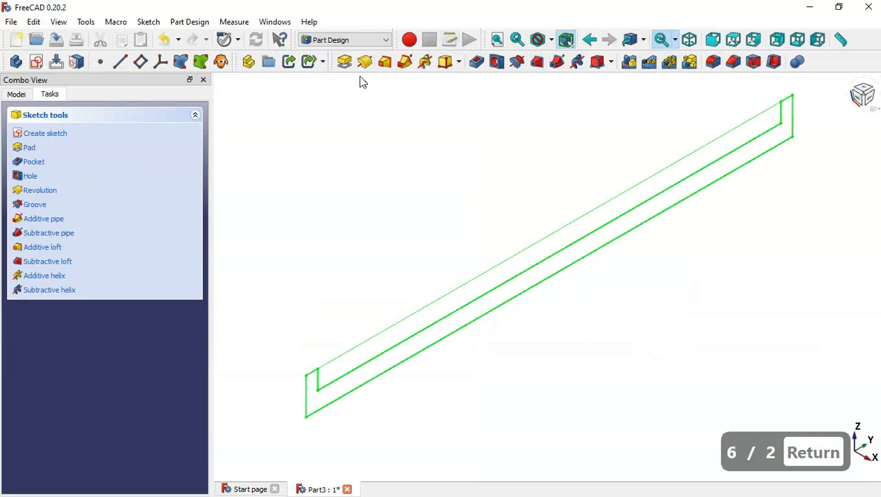
{"action": "left_click", "coordinate": [365, 62]}
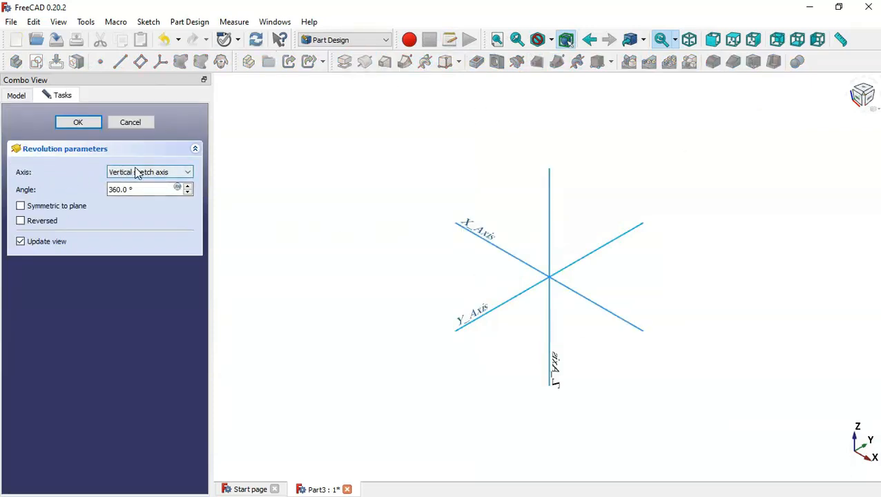
{"action": "left_click", "coordinate": [163, 173]}
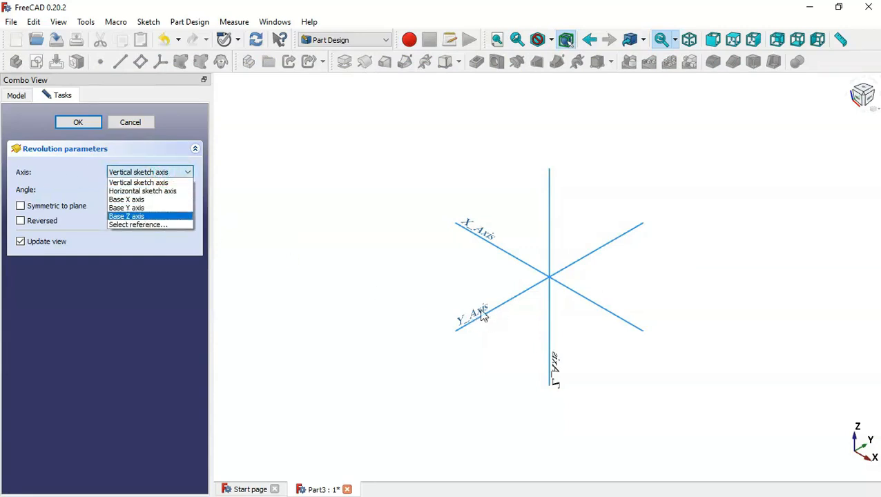
{"action": "left_click", "coordinate": [136, 207]}
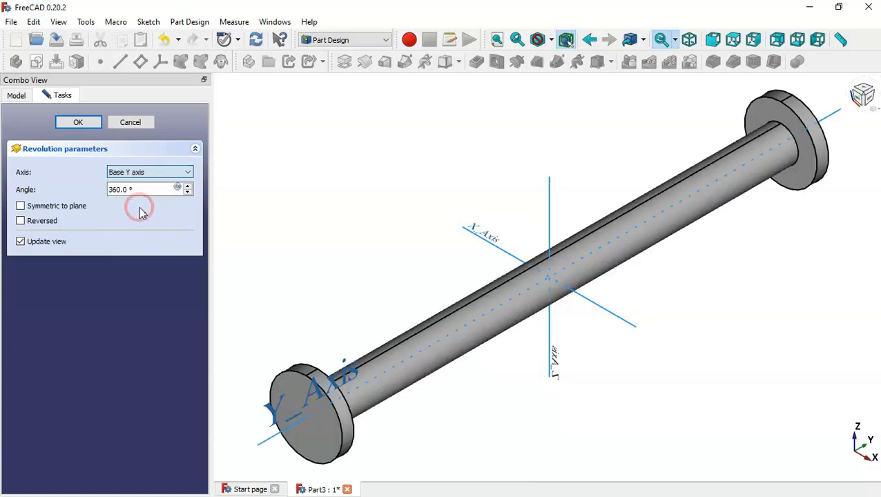
{"action": "left_click", "coordinate": [72, 123]}
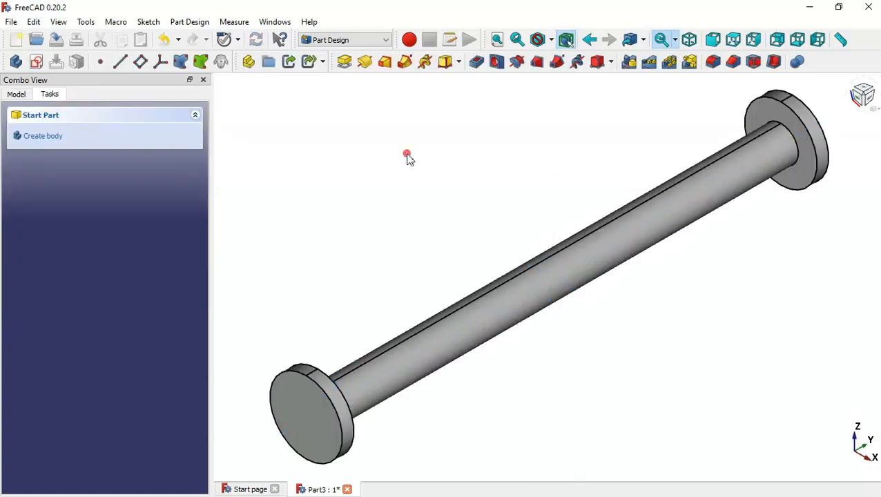
{"action": "scroll", "coordinate": [407, 159], "scroll_direction": "down", "scroll_amount": 1}
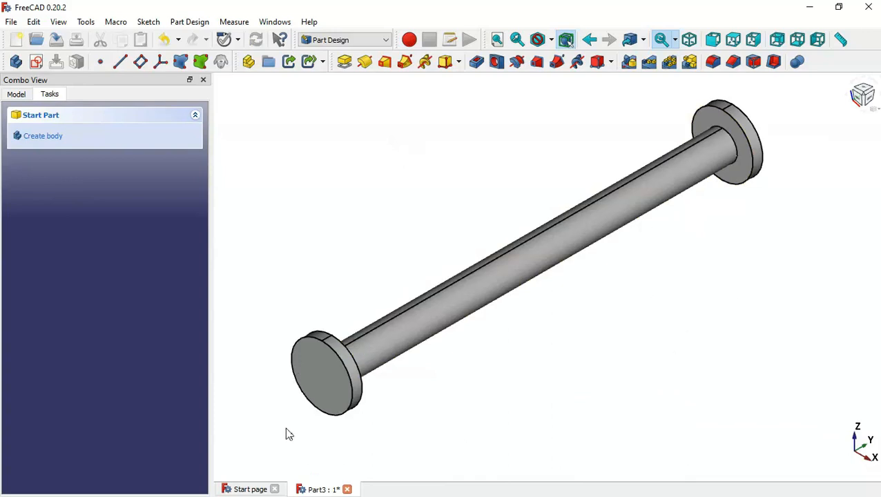
Fillet the near flange face and far flange rim at 0.5 mm, then save Part3
{"action": "left_click", "coordinate": [319, 383]}
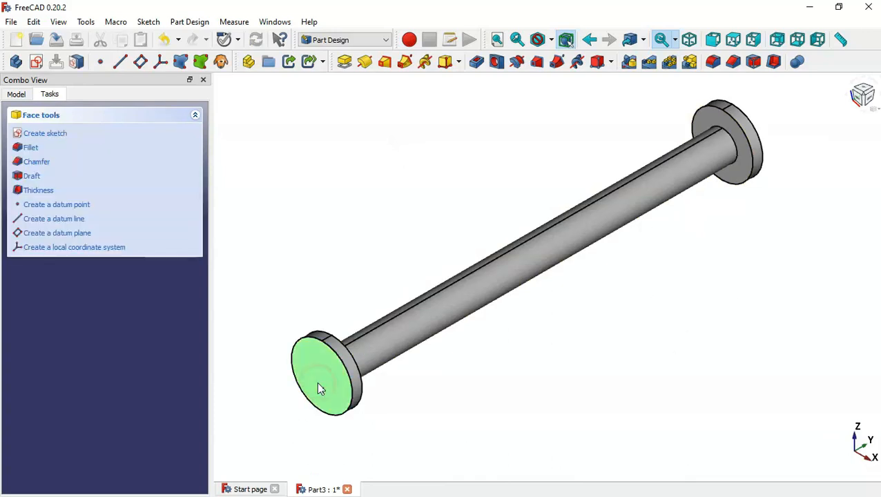
{"action": "left_click", "coordinate": [714, 62]}
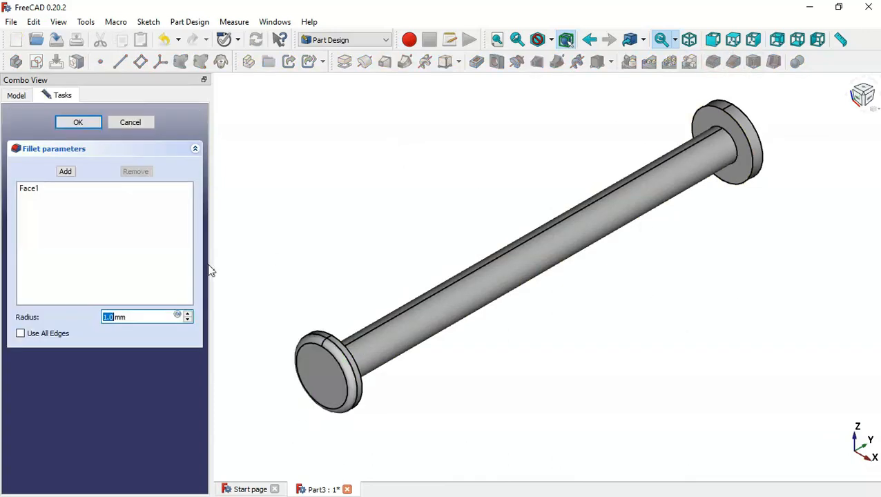
{"action": "left_click_drag", "start_coordinate": [134, 317], "coordinate": [57, 317]}
{"action": "type", "text": "0.5"}
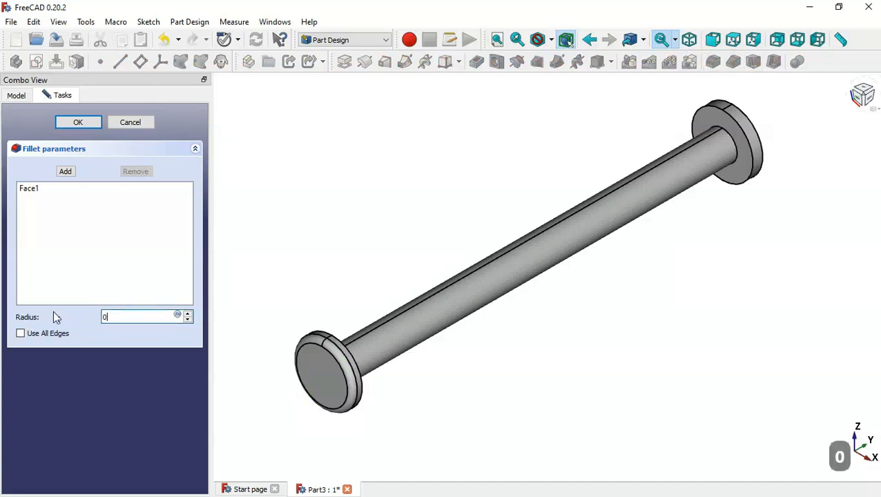
{"action": "left_click", "coordinate": [67, 172]}
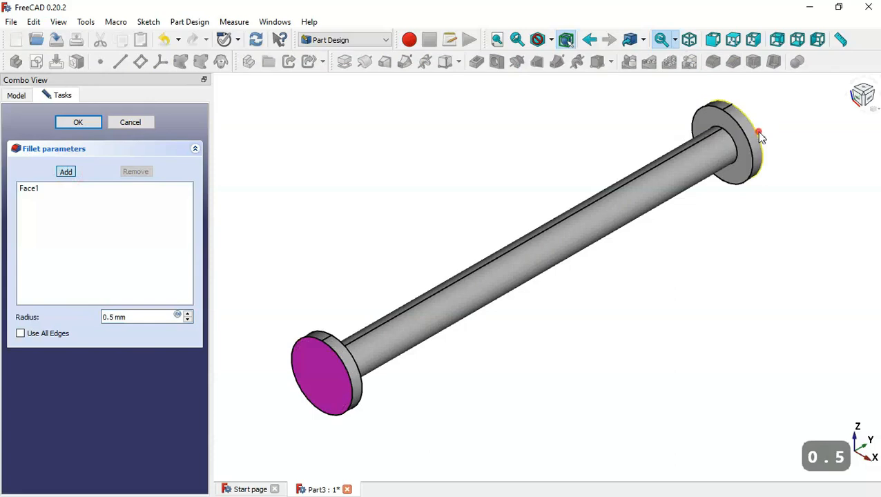
{"action": "left_click", "coordinate": [758, 136]}
{"action": "left_click", "coordinate": [67, 122]}
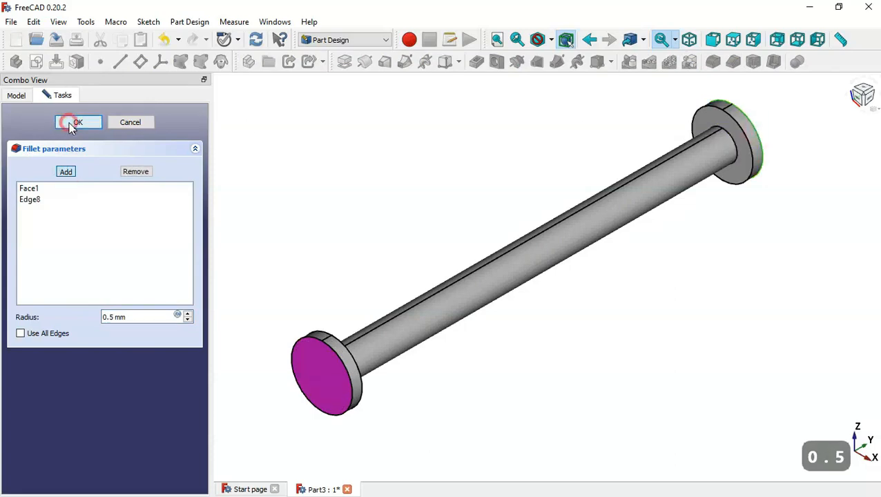
{"action": "mouse_move", "coordinate": [411, 167]}
{"action": "middle_mouse_down"}
{"action": "mouse_move", "coordinate": [688, 256]}
{"action": "mouse_move", "coordinate": [485, 285]}
{"action": "mouse_move", "coordinate": [687, 329]}
{"action": "mouse_move", "coordinate": [733, 265]}
{"action": "mouse_move", "coordinate": [732, 275]}
{"action": "middle_mouse_up"}
{"action": "key", "text": "Home"}
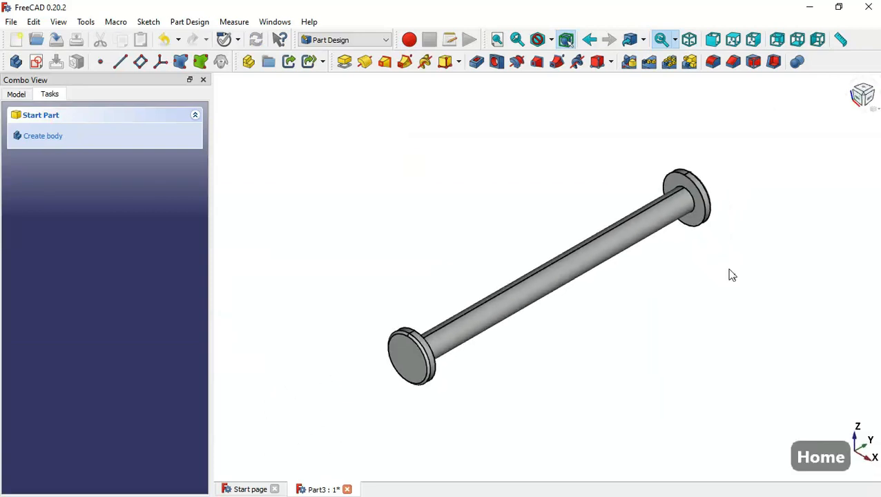
{"action": "key", "text": "ctrl+s"}
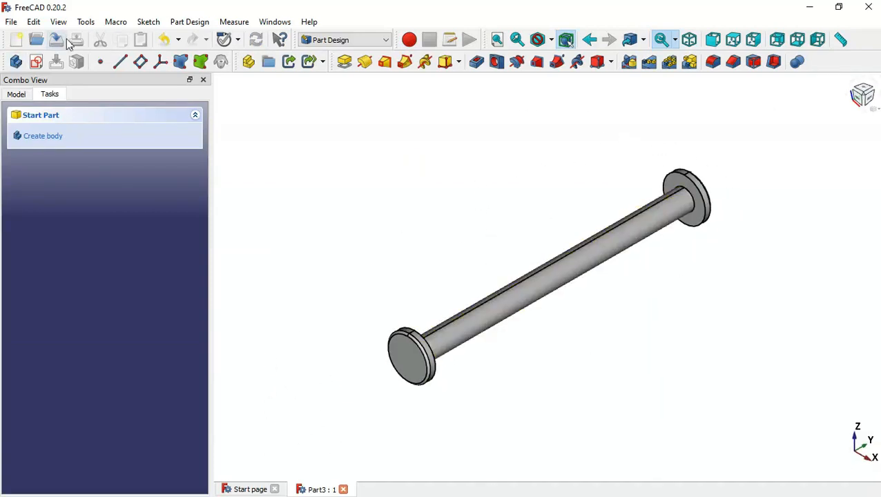
Close the Part3 document, then create a new empty document and save it as 'Assembly'
{"action": "left_click", "coordinate": [311, 120]}
{"action": "left_click", "coordinate": [343, 490]}
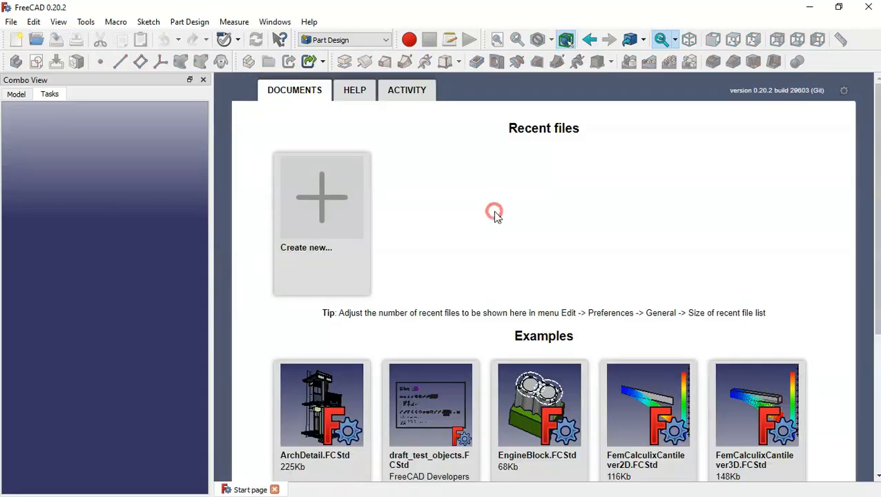
{"action": "left_click", "coordinate": [328, 199]}
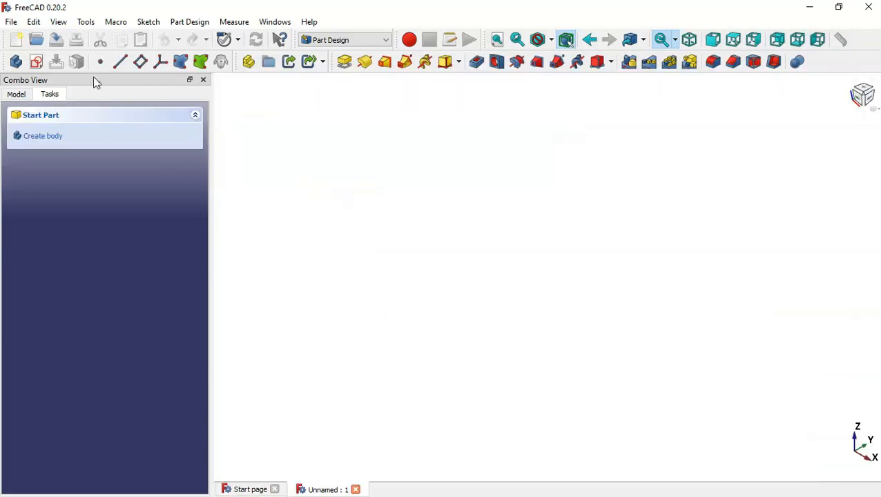
{"action": "left_click", "coordinate": [58, 41]}
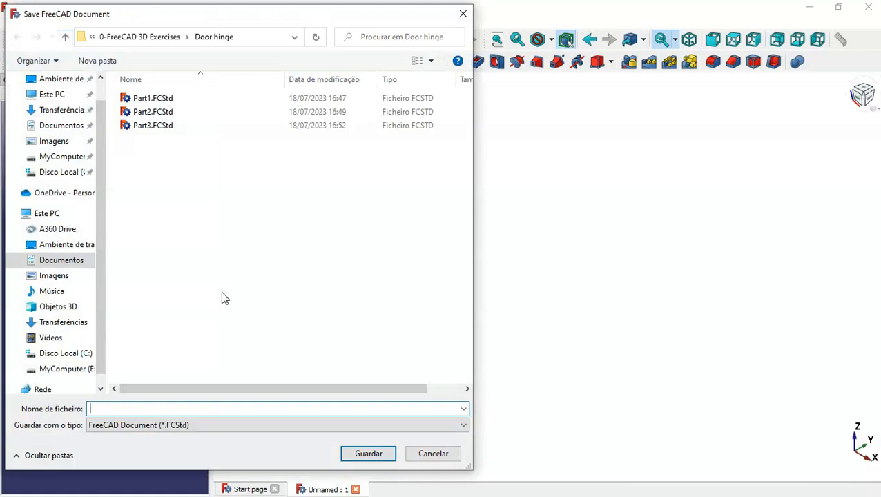
{"action": "type", "text": "Assembly"}
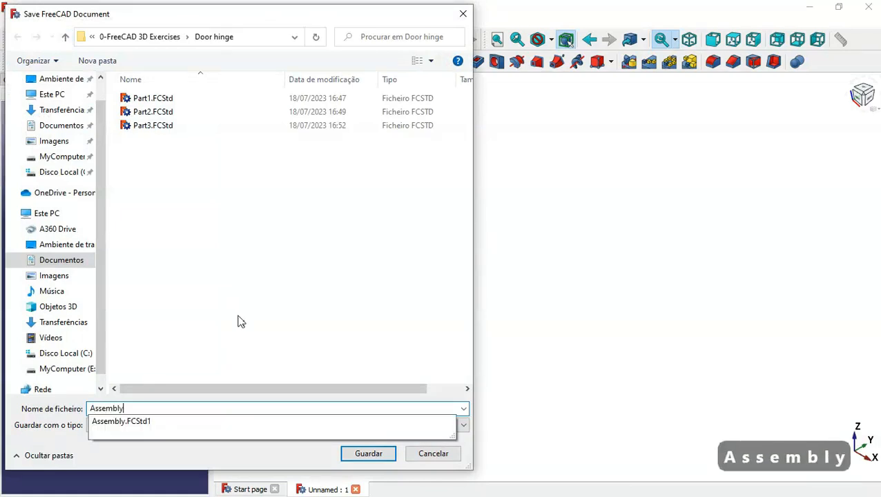
{"action": "key", "text": "Return"}
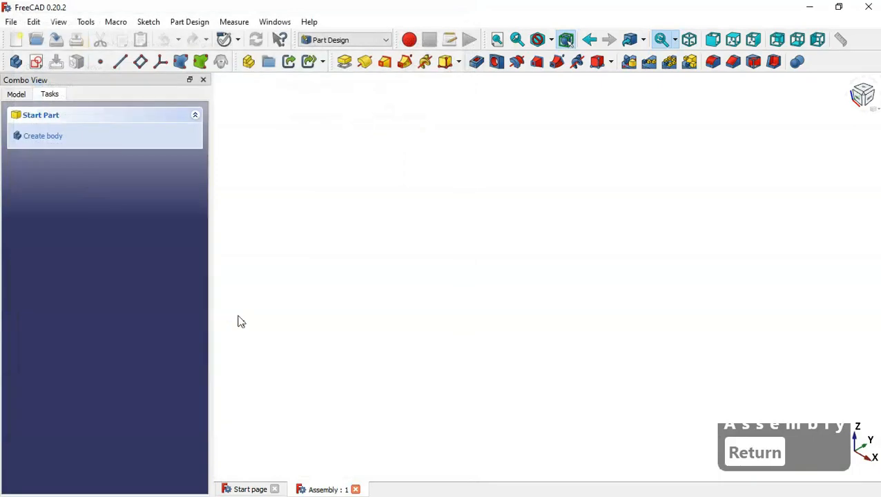
Select the A2plus workbench from the workbench list
{"action": "left_click", "coordinate": [365, 42]}
{"action": "scroll", "coordinate": [387, 131], "scroll_direction": "up", "scroll_amount": 2}
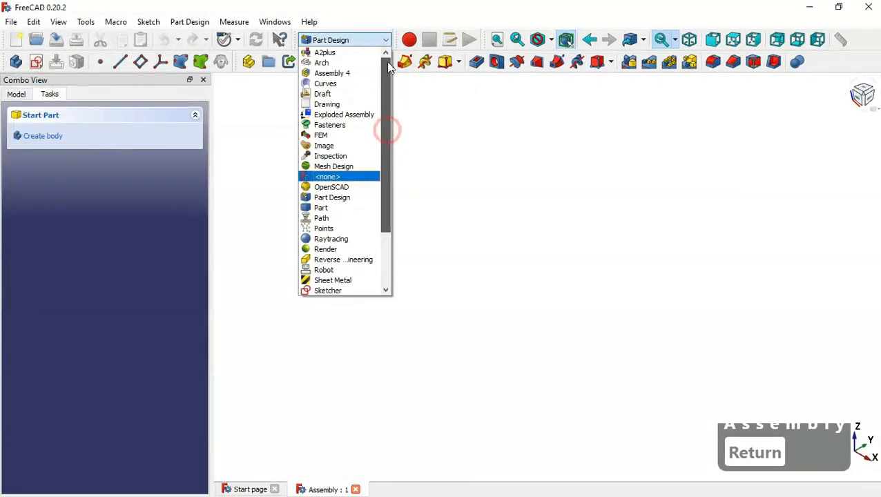
{"action": "left_click", "coordinate": [355, 54]}
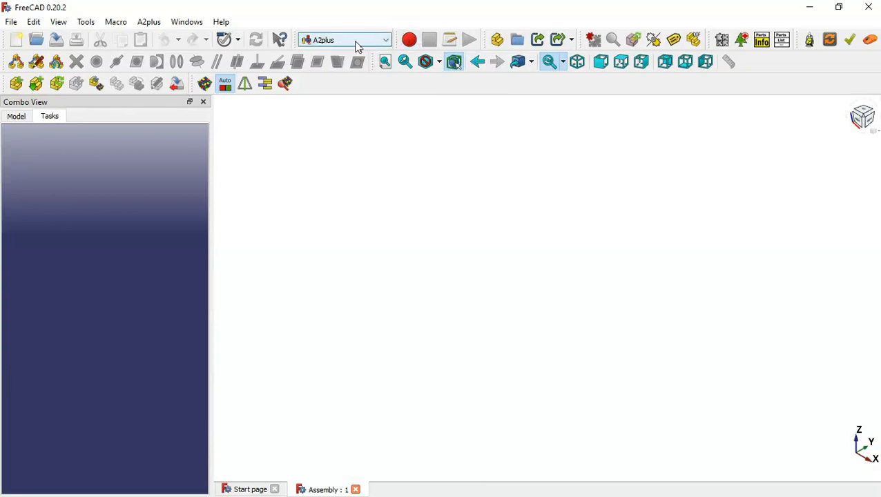
Check the Tools menu for the Add-on Manager, then dismiss it without choosing anything
{"action": "left_click", "coordinate": [88, 22]}
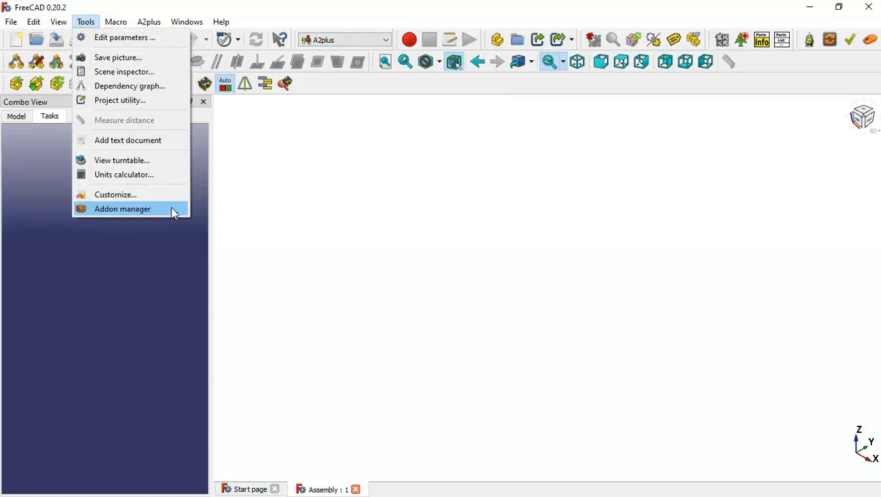
{"action": "left_click", "coordinate": [304, 205]}
{"action": "left_click", "coordinate": [415, 187]}
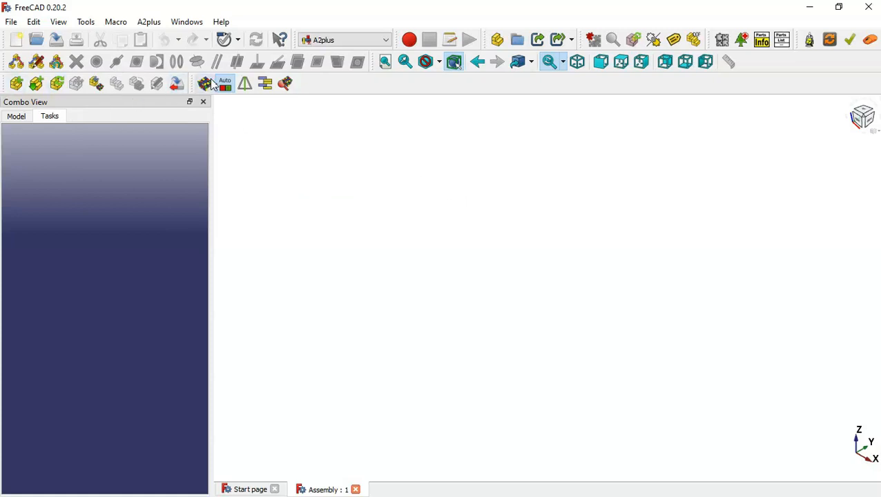
Import the pin from Part3.FCStd as Part3_001 and keep its fixed Position set to true
{"action": "left_click", "coordinate": [16, 85]}
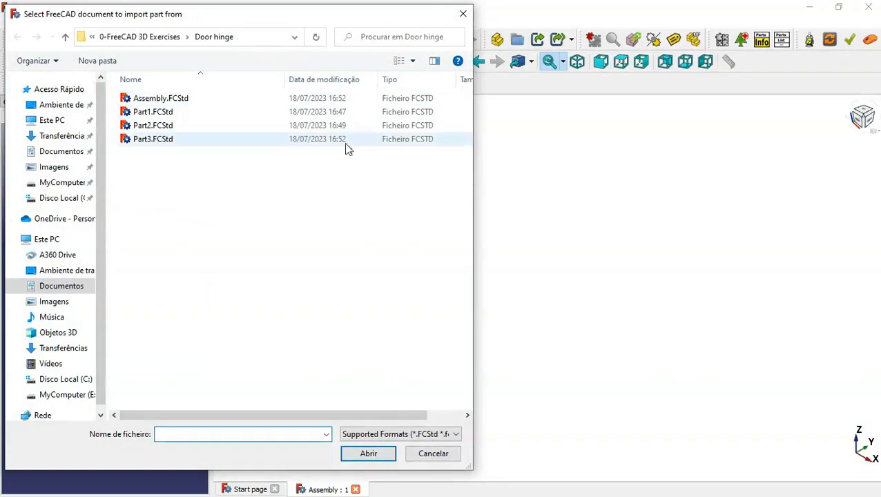
{"action": "double_click", "coordinate": [250, 140]}
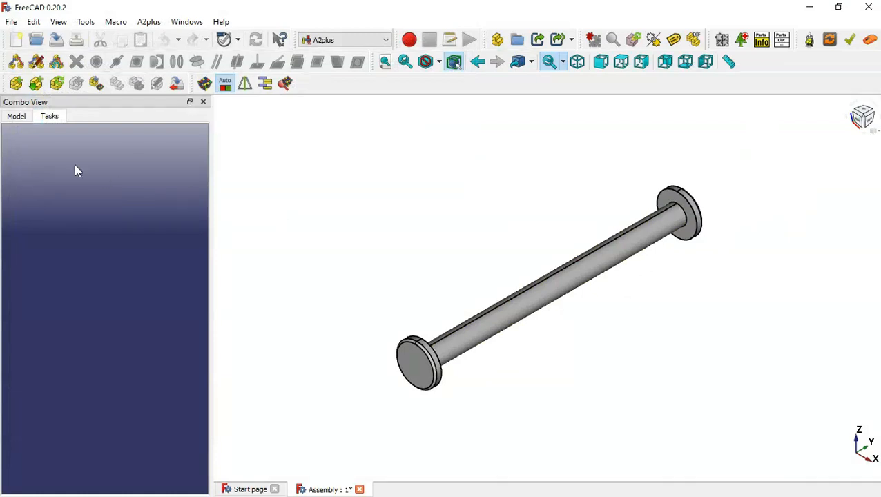
{"action": "left_click", "coordinate": [16, 120]}
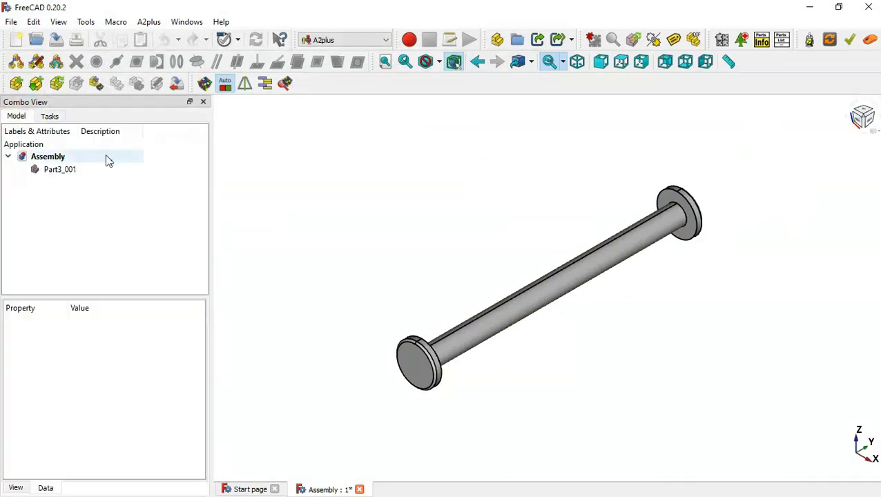
{"action": "left_click", "coordinate": [499, 317]}
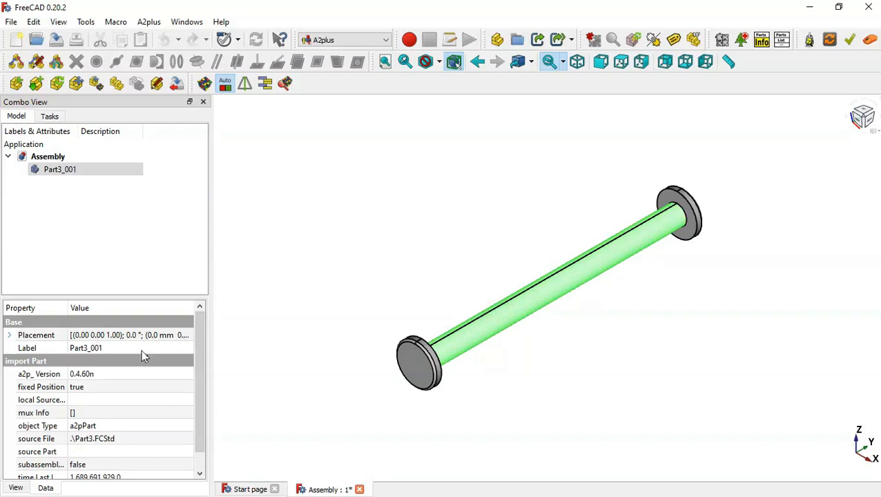
{"action": "left_click_drag", "start_coordinate": [199, 325], "coordinate": [199, 342]}
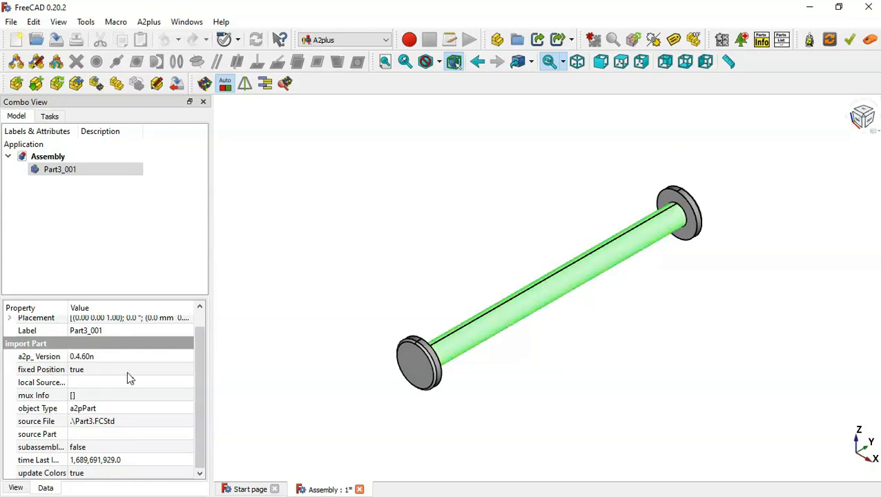
{"action": "left_click", "coordinate": [149, 371]}
{"action": "left_click", "coordinate": [147, 370]}
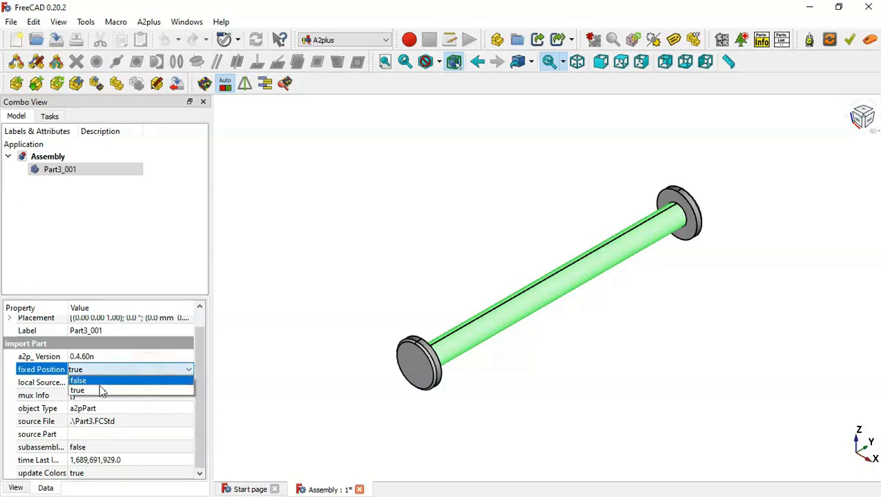
{"action": "left_click", "coordinate": [362, 252]}
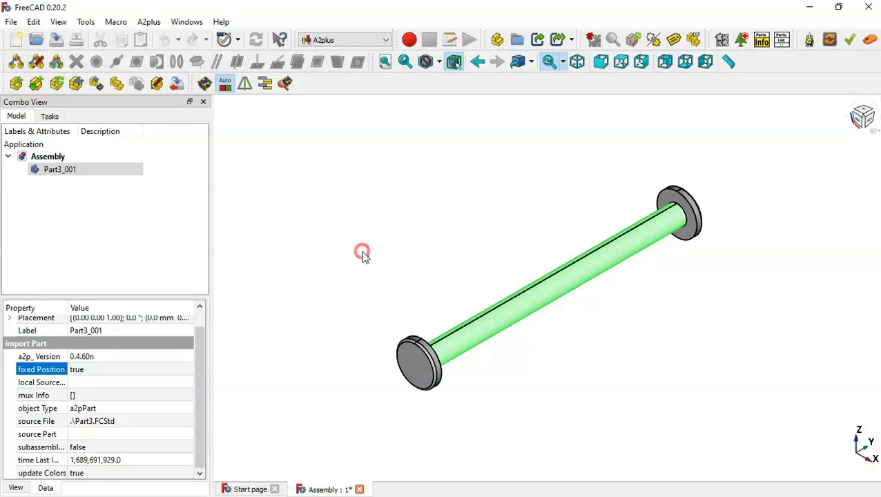
{"action": "left_click", "coordinate": [459, 199]}
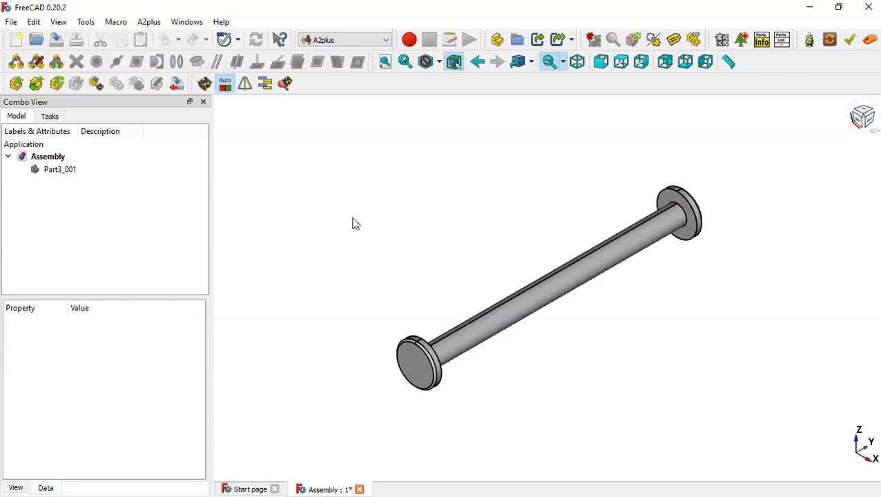
Import the two hinge leaves from Part1.FCStd and Part2.FCStd into the assembly
{"action": "left_click", "coordinate": [17, 89]}
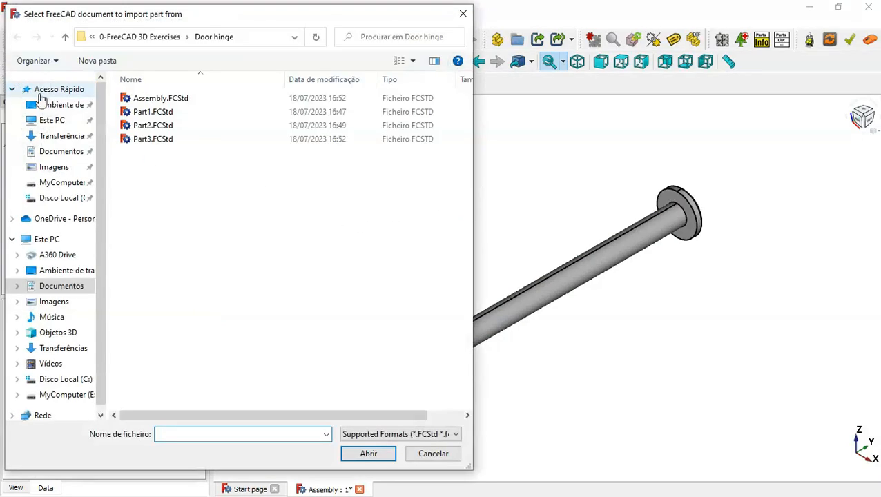
{"action": "left_click", "coordinate": [194, 113]}
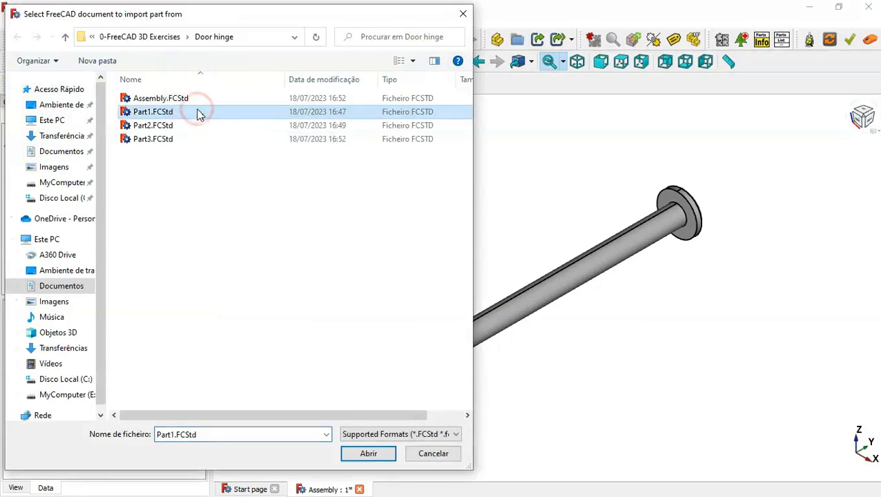
{"action": "double_click", "coordinate": [197, 114]}
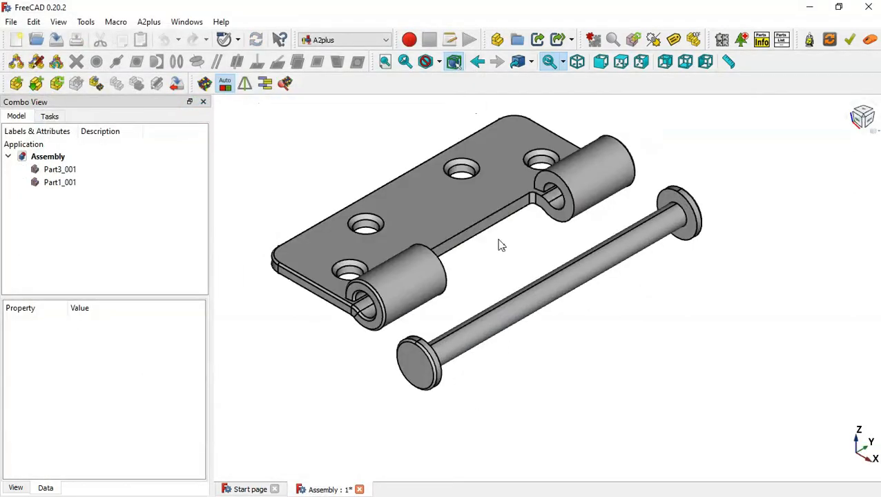
{"action": "left_click", "coordinate": [16, 84]}
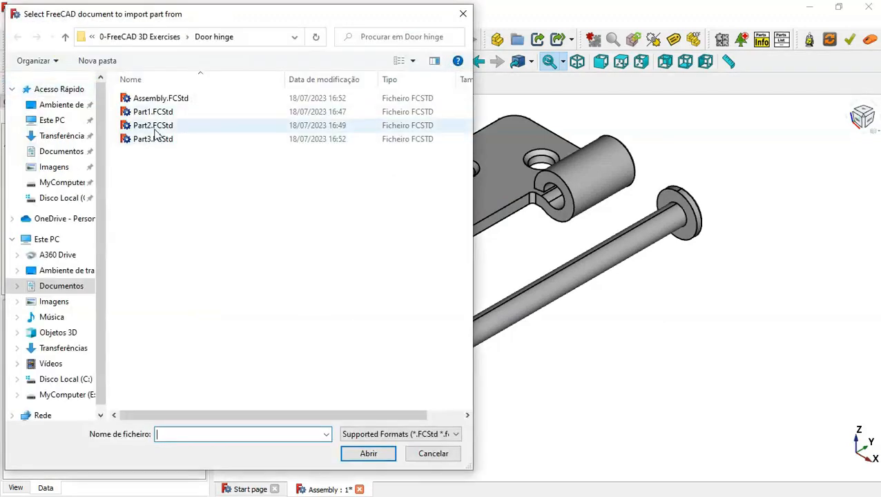
{"action": "double_click", "coordinate": [230, 125]}
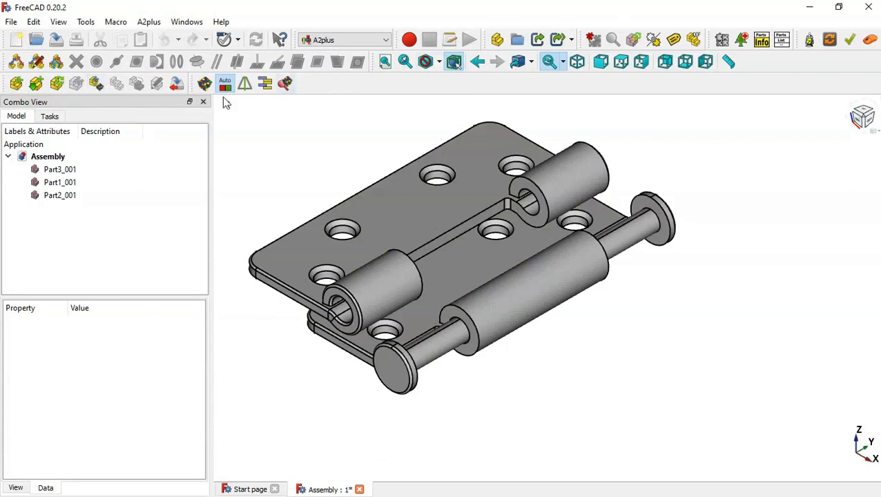
Drag the Part2 leaf to the lower right, clear of the pin, and reselect it
{"action": "left_click", "coordinate": [482, 271]}
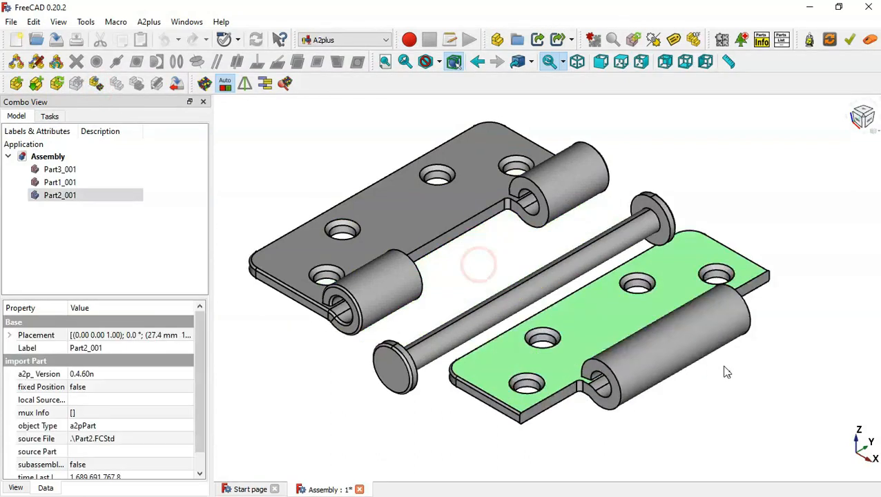
{"action": "left_click", "coordinate": [779, 382]}
{"action": "scroll", "coordinate": [456, 253], "scroll_direction": "down", "scroll_amount": 4}
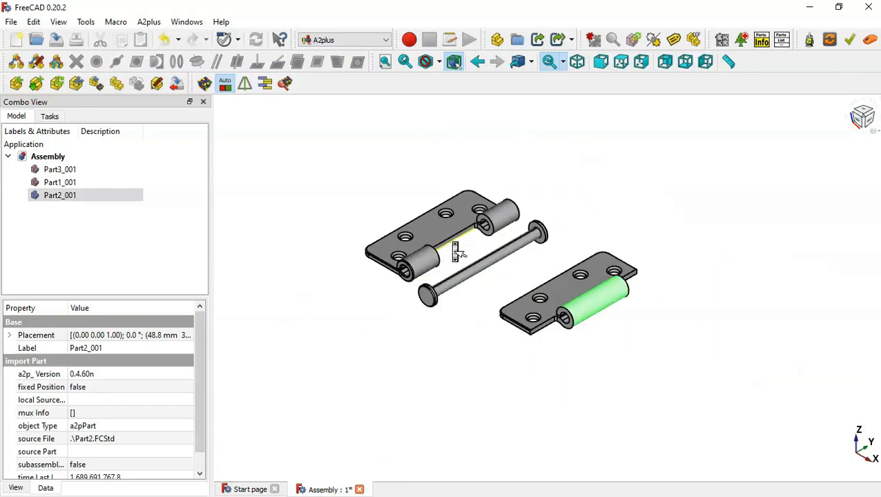
{"action": "left_click", "coordinate": [640, 208]}
{"action": "scroll", "coordinate": [567, 262], "scroll_direction": "up", "scroll_amount": 4}
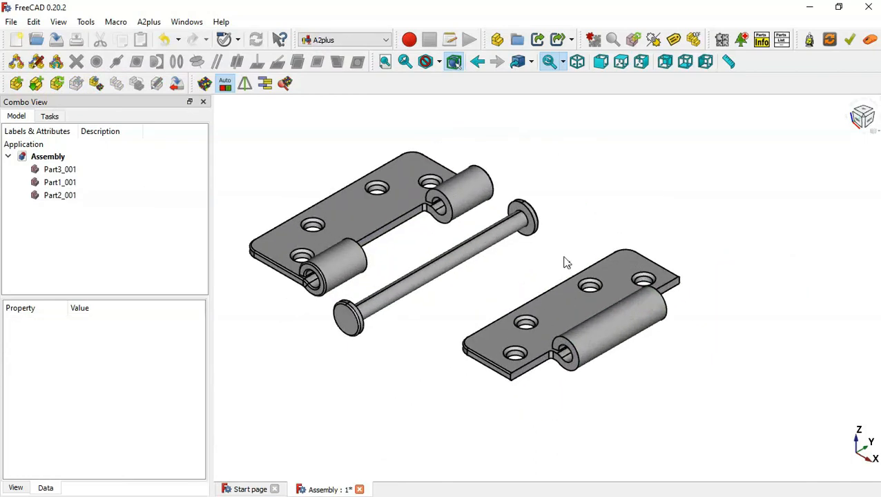
{"action": "left_click", "coordinate": [607, 307]}
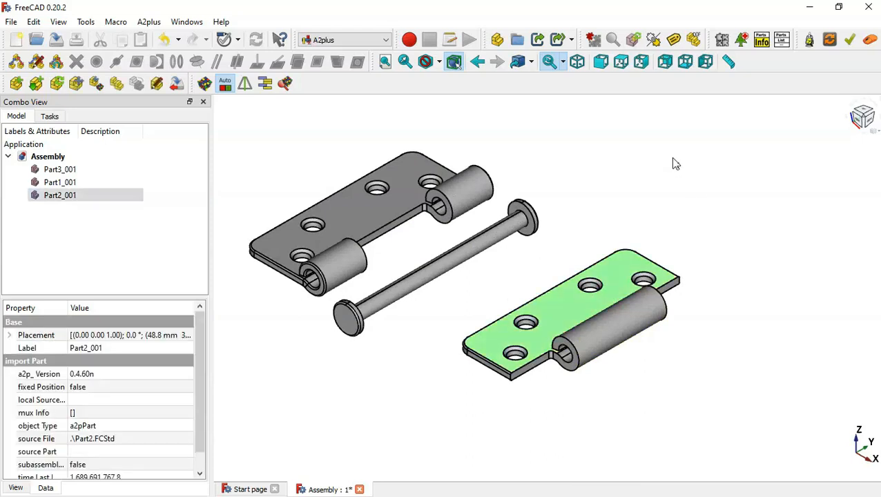
{"action": "right_click", "coordinate": [674, 157]}
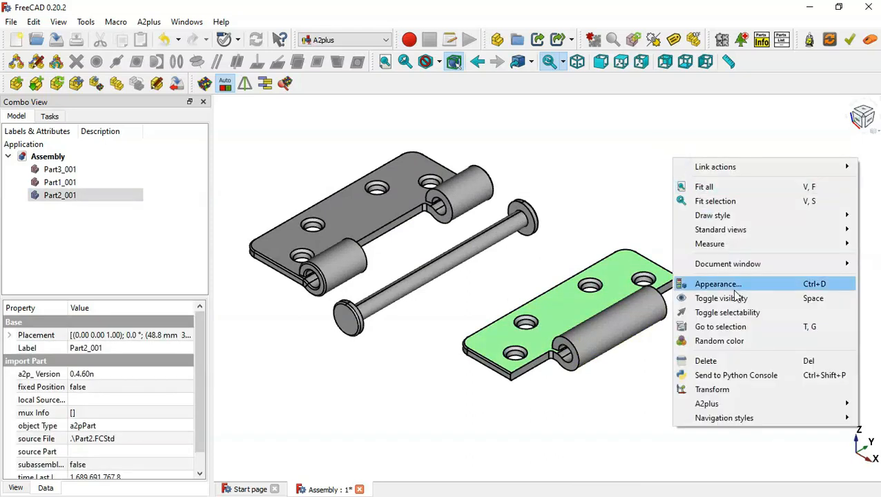
Rotate the Part2 leaf 180° about the Z axis in two 90° Transform turns
{"action": "left_click", "coordinate": [717, 390]}
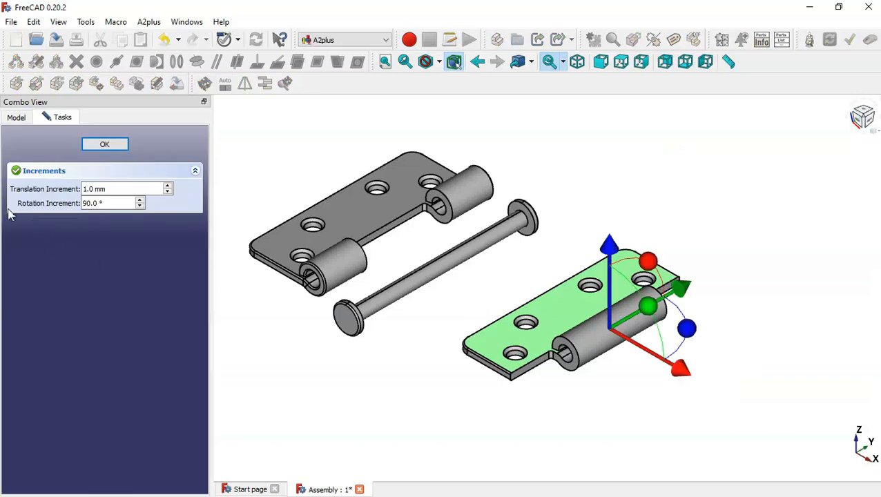
{"action": "left_click_drag", "start_coordinate": [688, 329], "coordinate": [555, 419]}
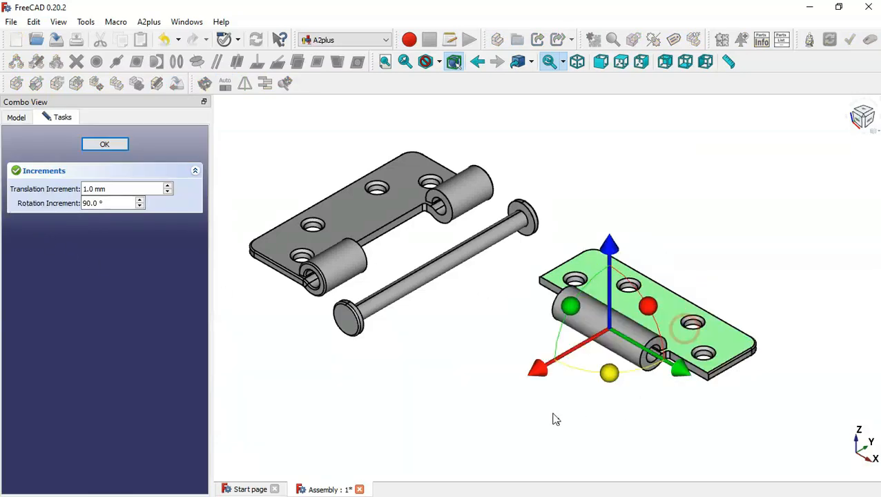
{"action": "left_click_drag", "start_coordinate": [452, 381], "coordinate": [527, 281]}
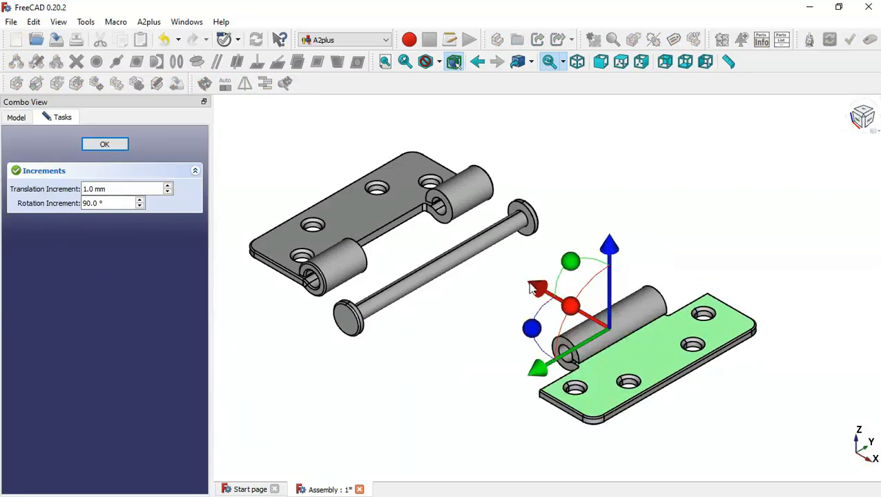
{"action": "left_click", "coordinate": [102, 145]}
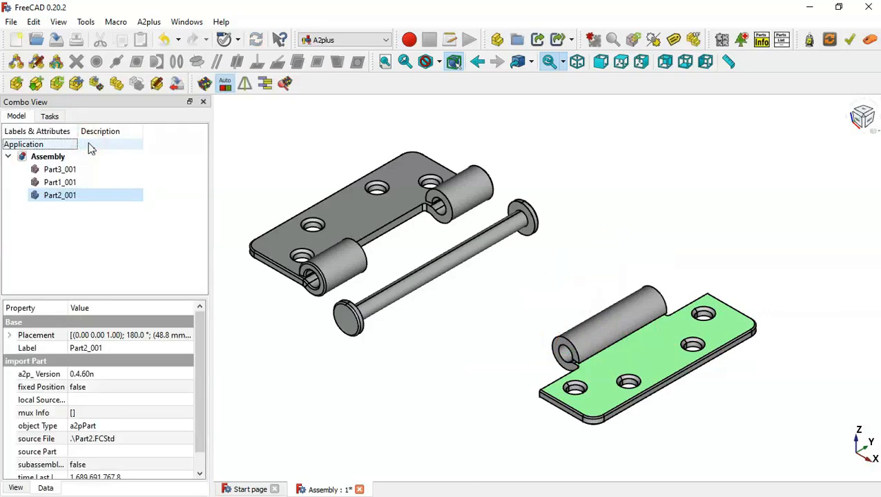
{"action": "left_click", "coordinate": [660, 172]}
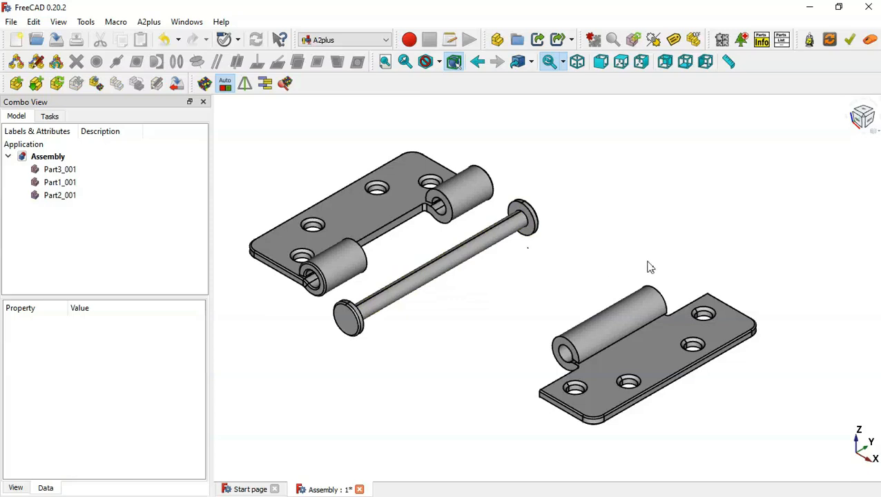
{"action": "scroll", "coordinate": [649, 268], "scroll_direction": "down", "scroll_amount": 2}
{"action": "scroll", "coordinate": [297, 198], "scroll_direction": "up", "scroll_amount": 3}
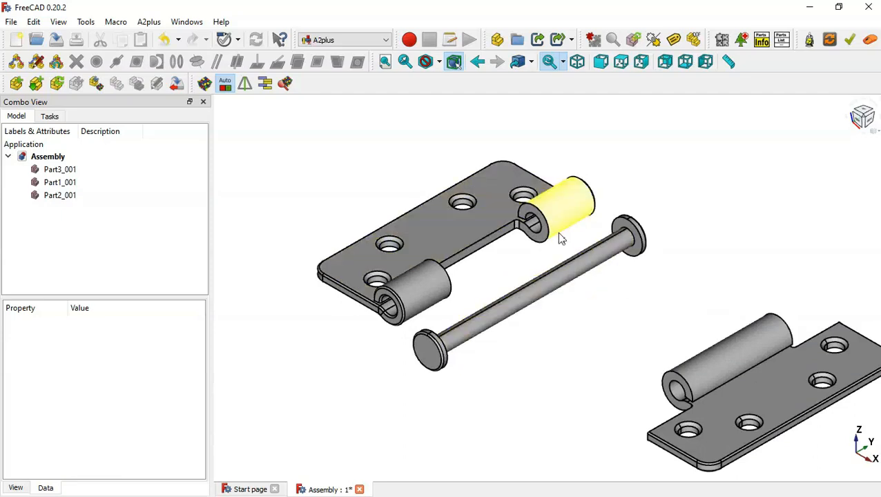
Add an axis-coincident constraint between the first leaf's knuckle bore and the pin
{"action": "scroll", "coordinate": [557, 232], "scroll_direction": "up", "scroll_amount": 1}
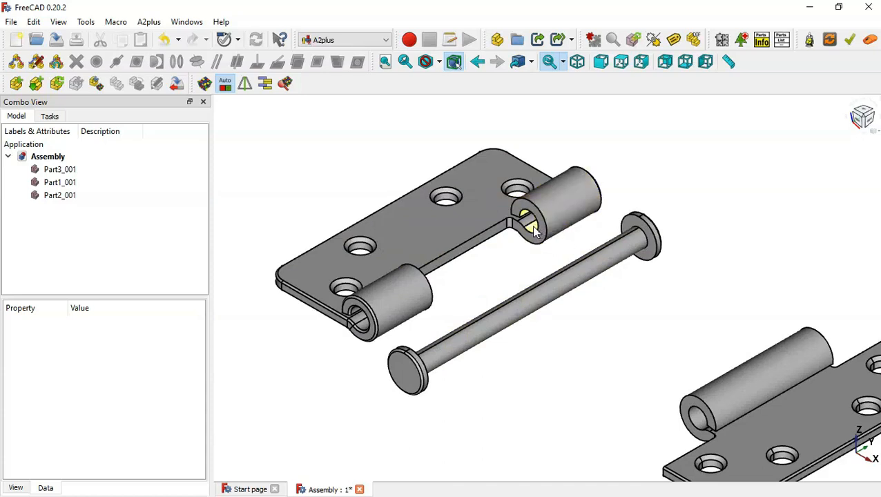
{"action": "left_click", "coordinate": [536, 232]}
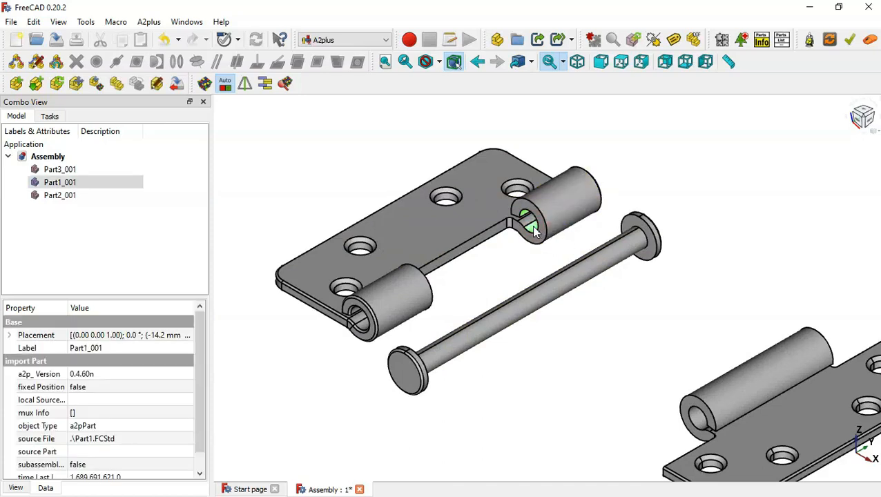
{"action": "left_click", "coordinate": [557, 292], "text": "ctrl"}
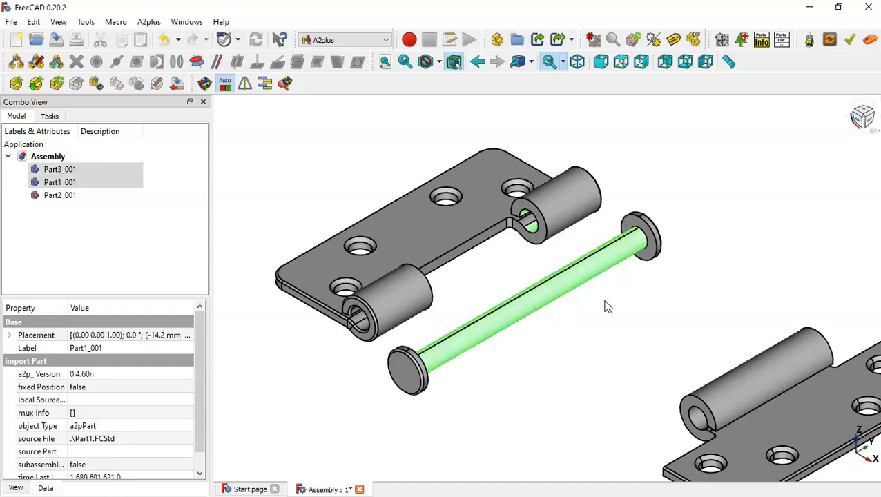
{"action": "left_click", "coordinate": [197, 64]}
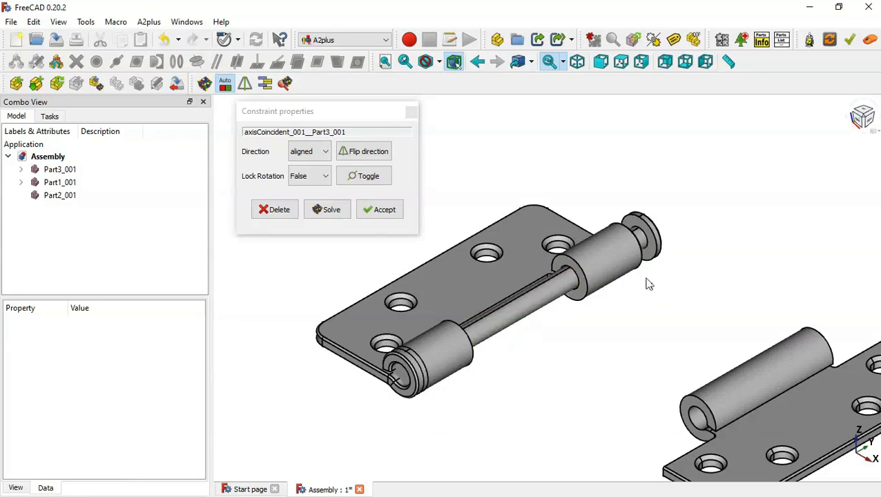
{"action": "left_click", "coordinate": [380, 211]}
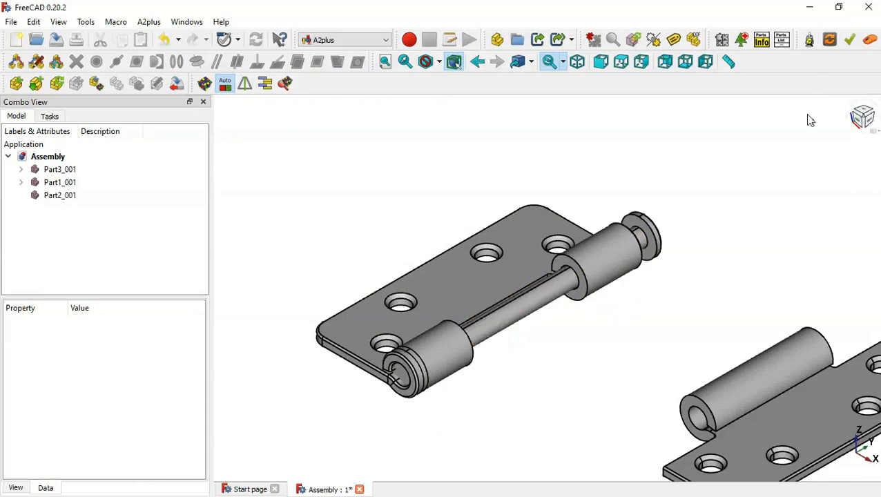
{"action": "middle_click_drag", "start_coordinate": [761, 188], "coordinate": [634, 268]}
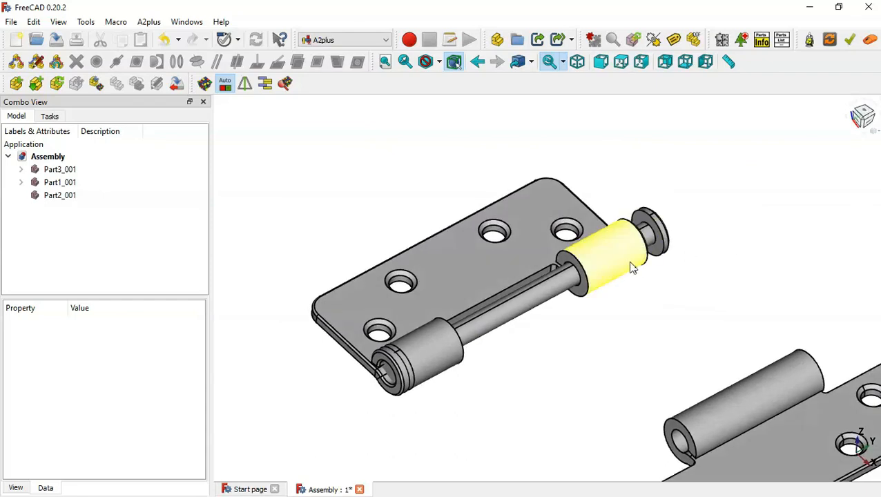
Constrain the pin's end cap plane-coincident to the first leaf's edge face with -0.5 mm offset
{"action": "left_click", "coordinate": [660, 248]}
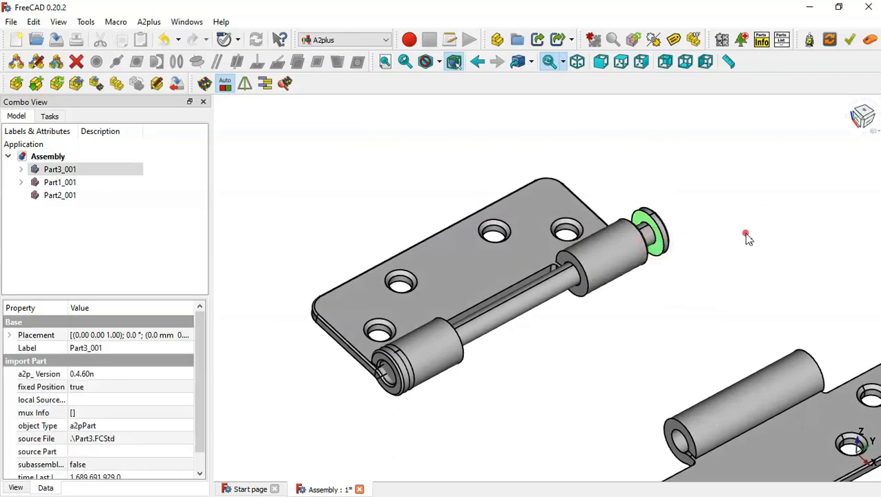
{"action": "middle_click_drag", "start_coordinate": [746, 238], "coordinate": [587, 270]}
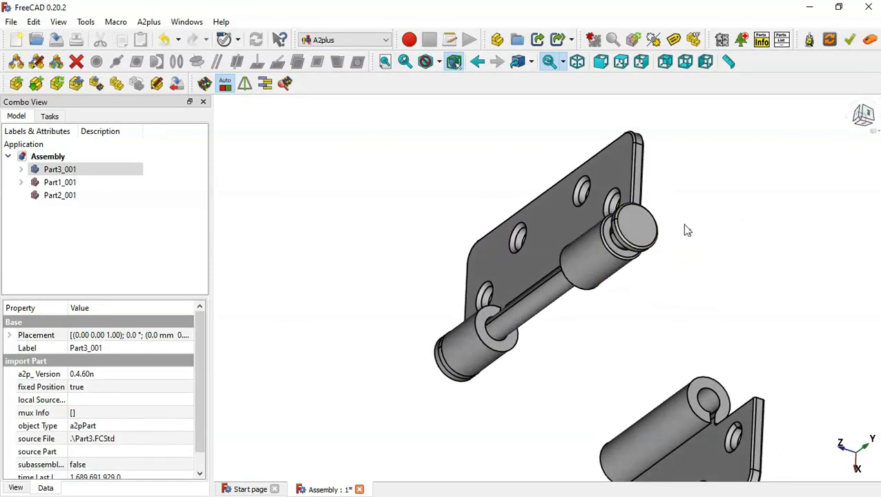
{"action": "left_click", "coordinate": [642, 173], "text": "ctrl"}
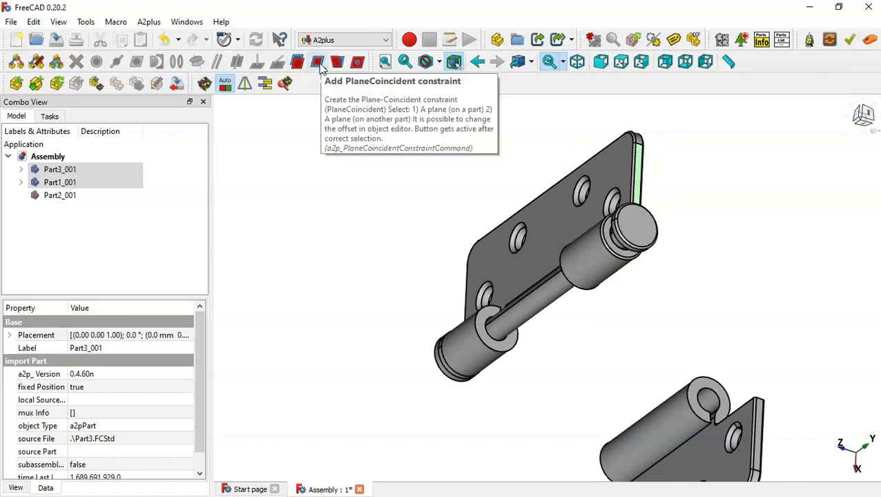
{"action": "left_click", "coordinate": [319, 64]}
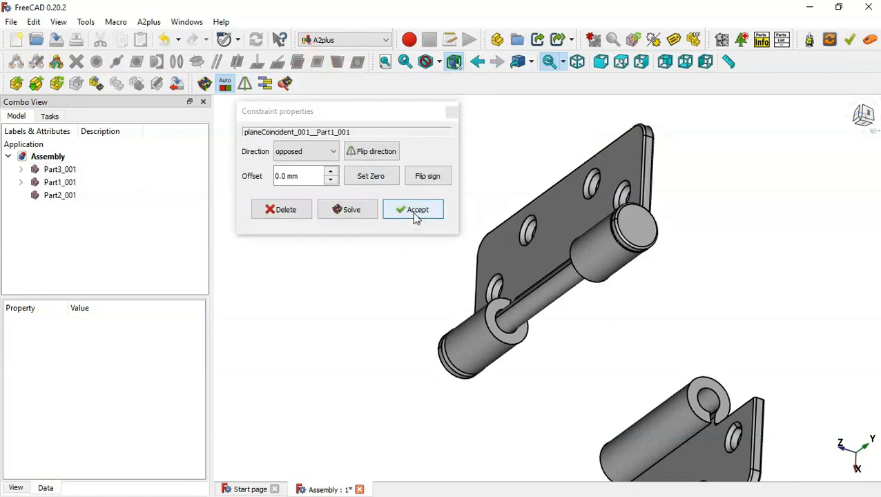
{"action": "middle_click_drag", "start_coordinate": [394, 341], "coordinate": [577, 353]}
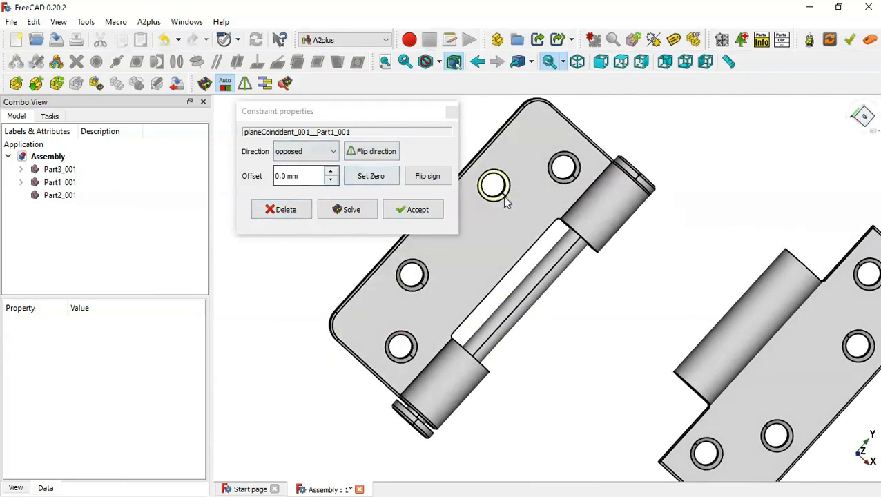
{"action": "left_click", "coordinate": [622, 62]}
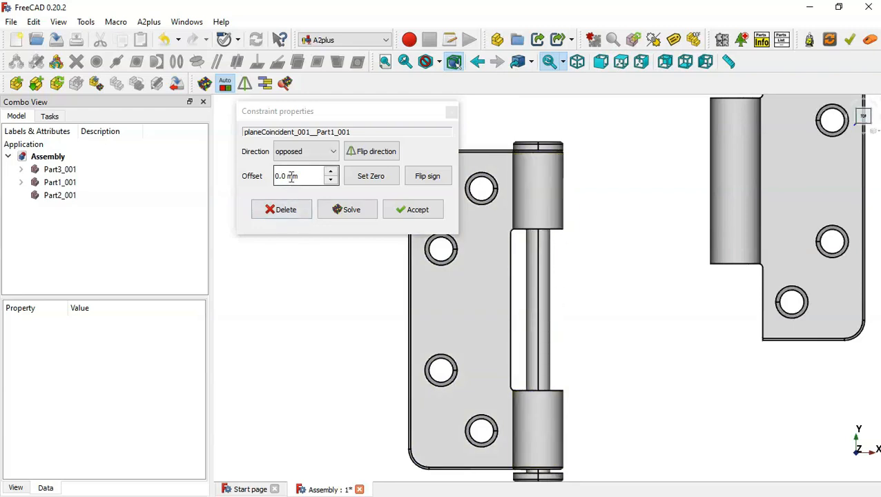
{"action": "left_click", "coordinate": [331, 181]}
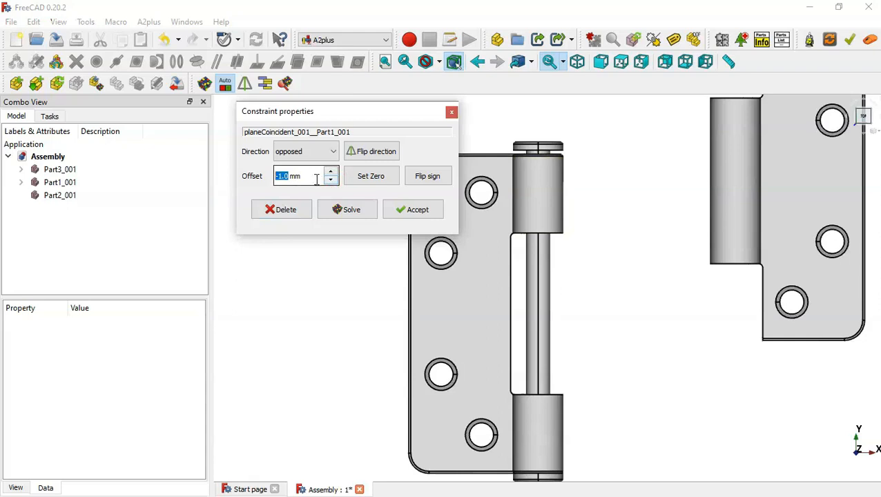
{"action": "left_click_drag", "start_coordinate": [315, 178], "coordinate": [264, 183]}
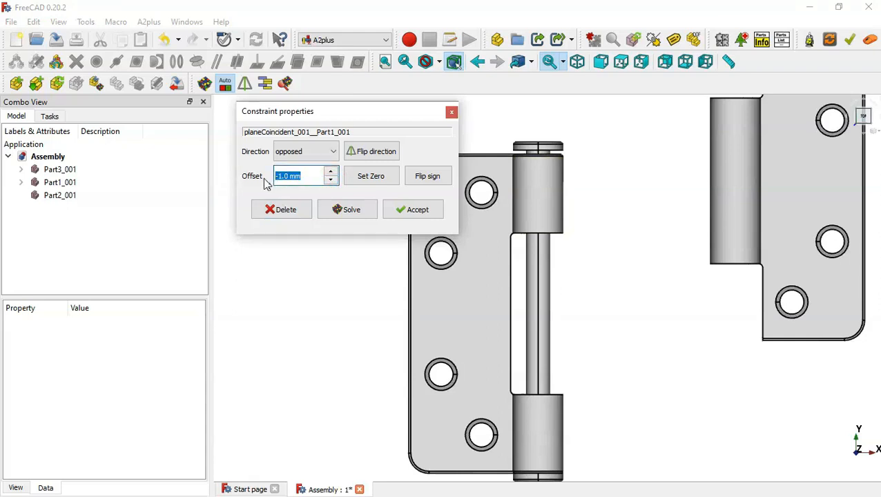
{"action": "type", "text": "-0."}
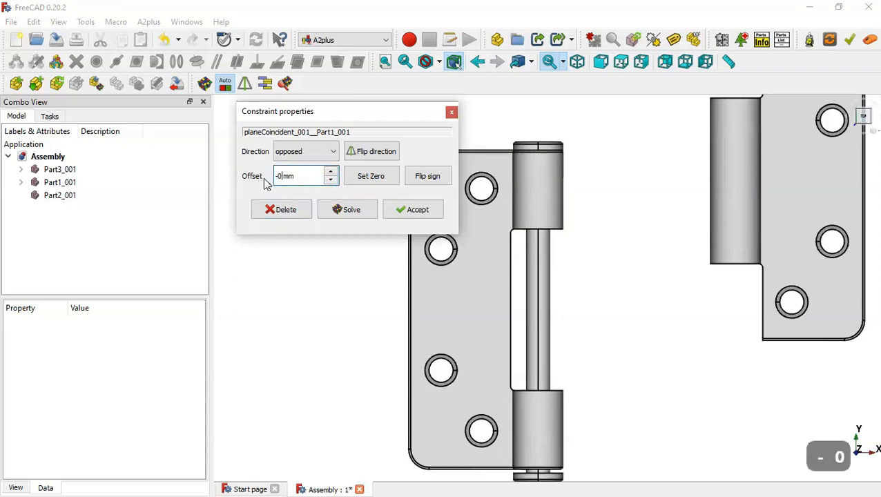
{"action": "type", "text": "5"}
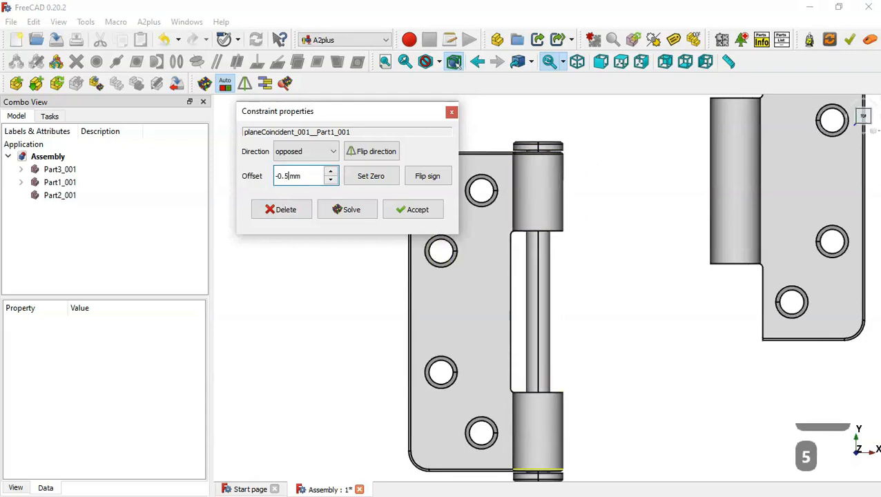
{"action": "left_click", "coordinate": [414, 210]}
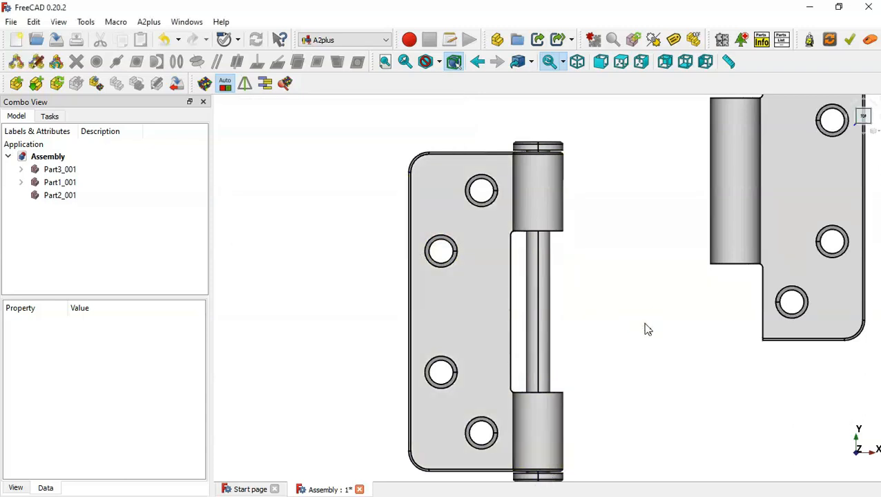
Add an axis-coincident constraint between the second leaf's knuckle bore and the pin
{"action": "middle_click_drag", "start_coordinate": [626, 374], "coordinate": [503, 306]}
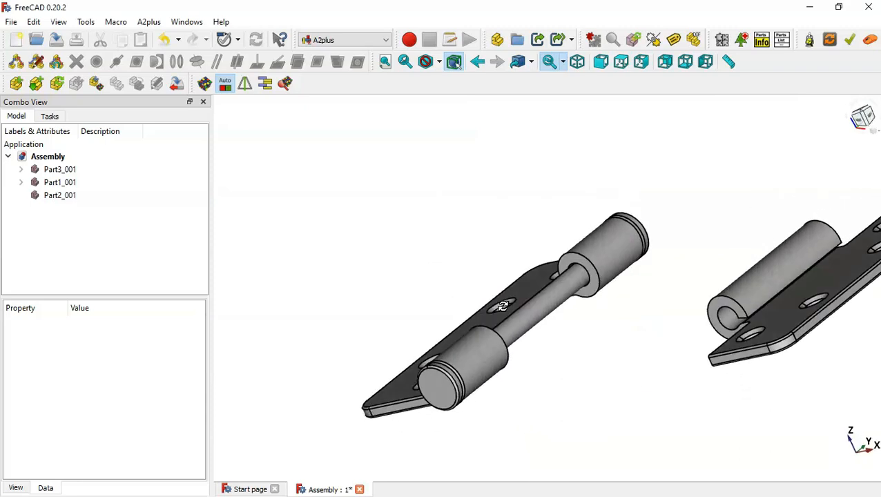
{"action": "key", "text": "End"}
{"action": "key", "text": "Home"}
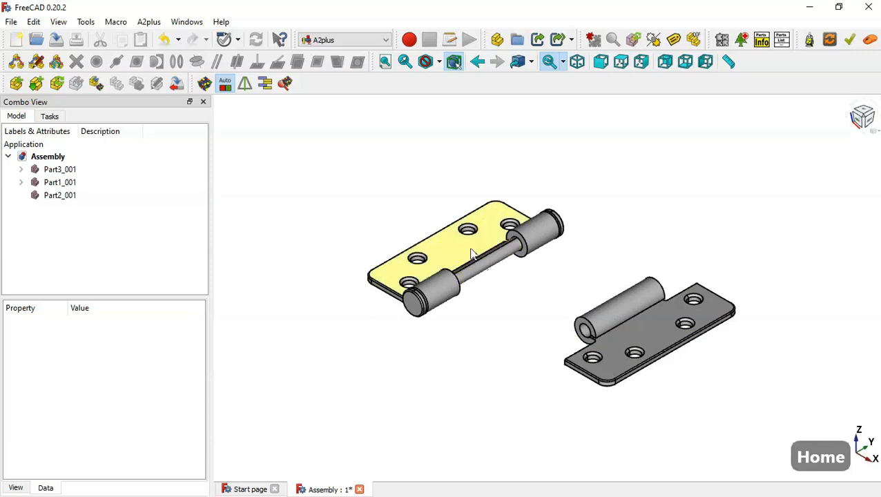
{"action": "scroll", "coordinate": [483, 262], "scroll_direction": "up", "scroll_amount": 2}
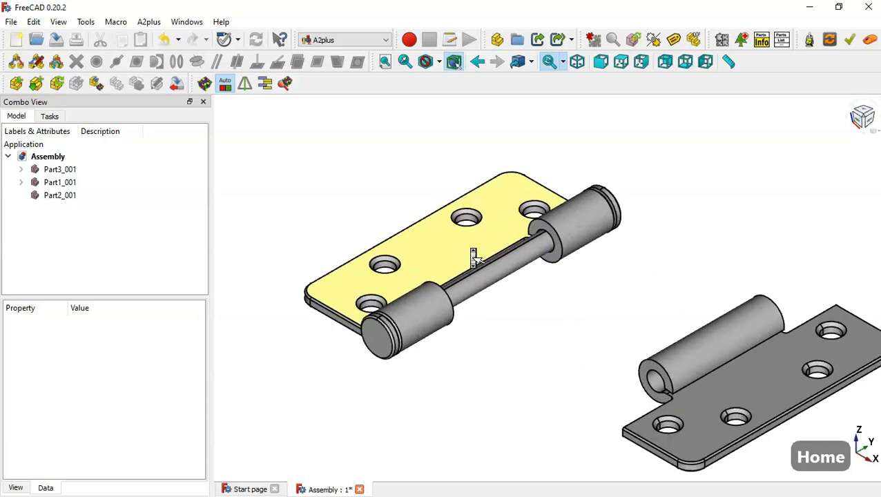
{"action": "left_click", "coordinate": [655, 381]}
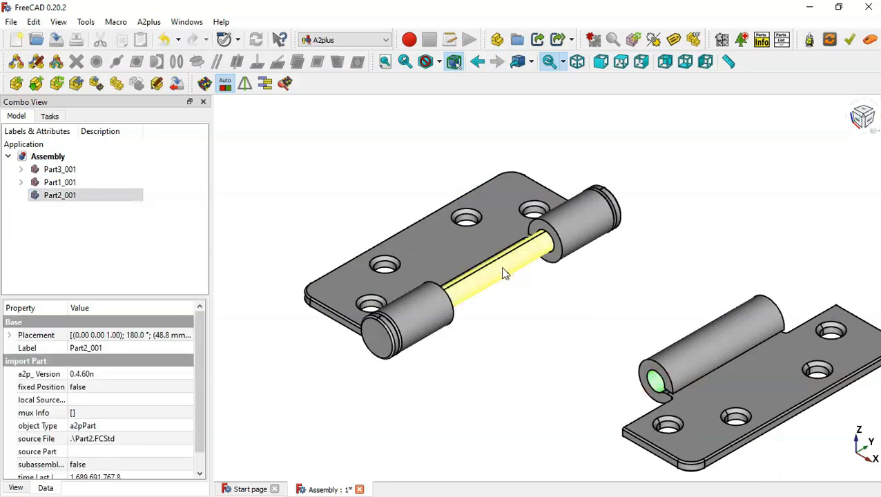
{"action": "left_click", "coordinate": [499, 269]}
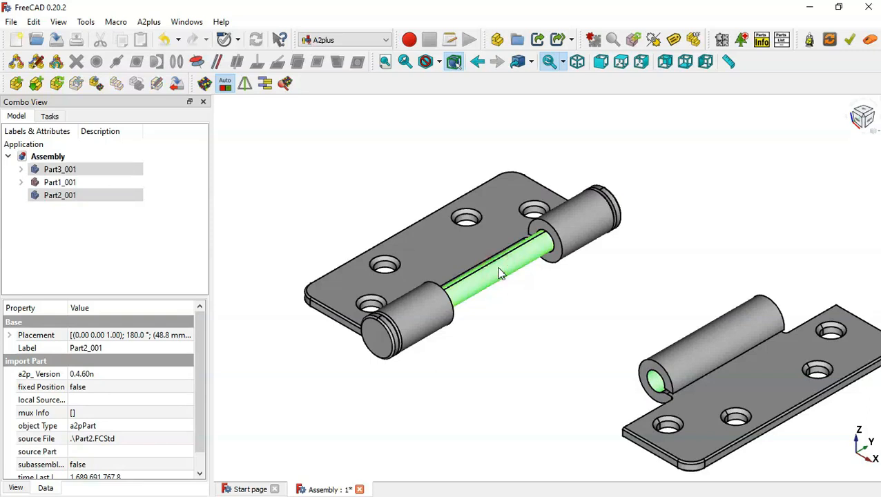
{"action": "left_click", "coordinate": [197, 63]}
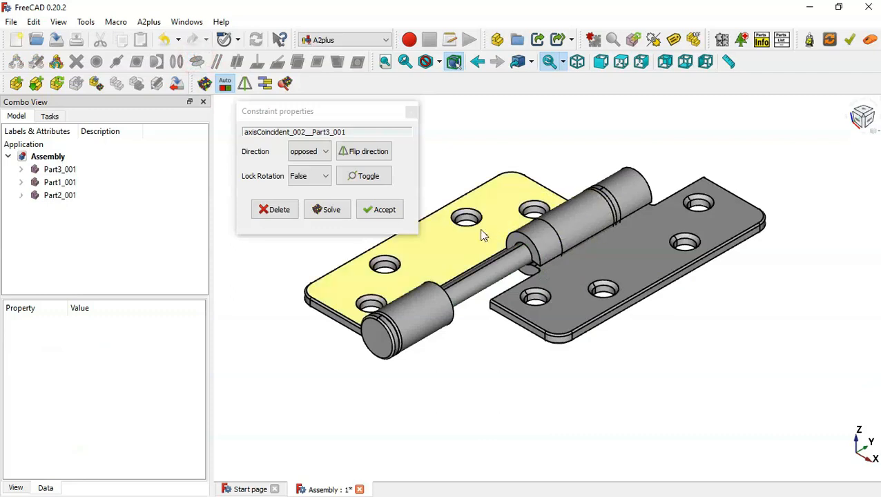
{"action": "left_click", "coordinate": [385, 209]}
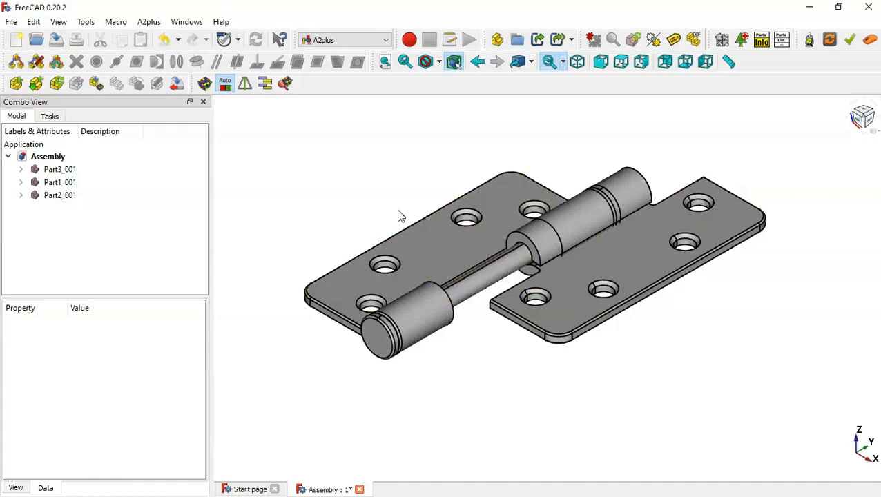
{"action": "scroll", "coordinate": [399, 217], "scroll_direction": "up", "scroll_amount": 2}
Make the two leaves' matching edge faces plane-coincident with 0.0 mm offset
{"action": "middle_click_drag", "start_coordinate": [695, 125], "coordinate": [532, 257]}
{"action": "key", "text": "0"}
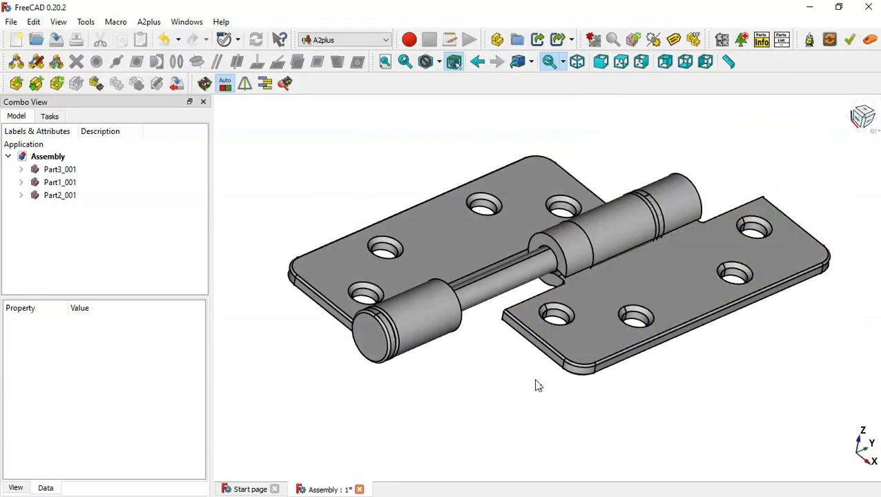
{"action": "left_click", "coordinate": [335, 322]}
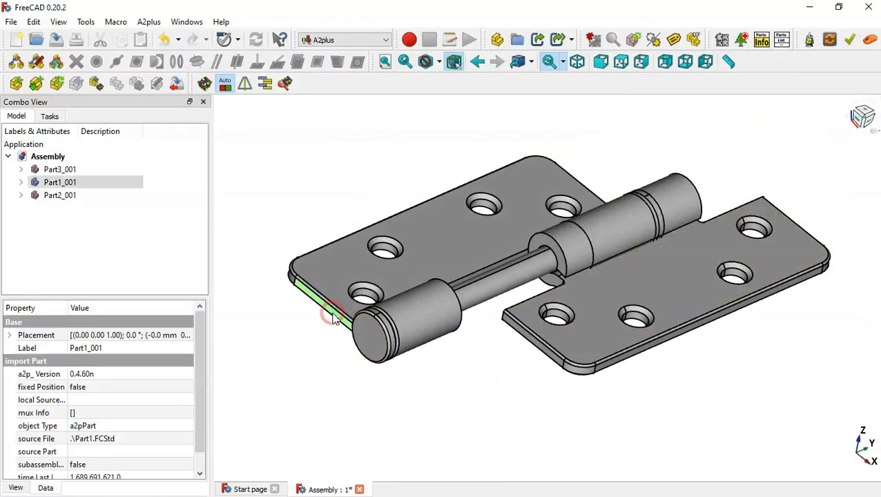
{"action": "left_click", "coordinate": [529, 339], "text": "ctrl"}
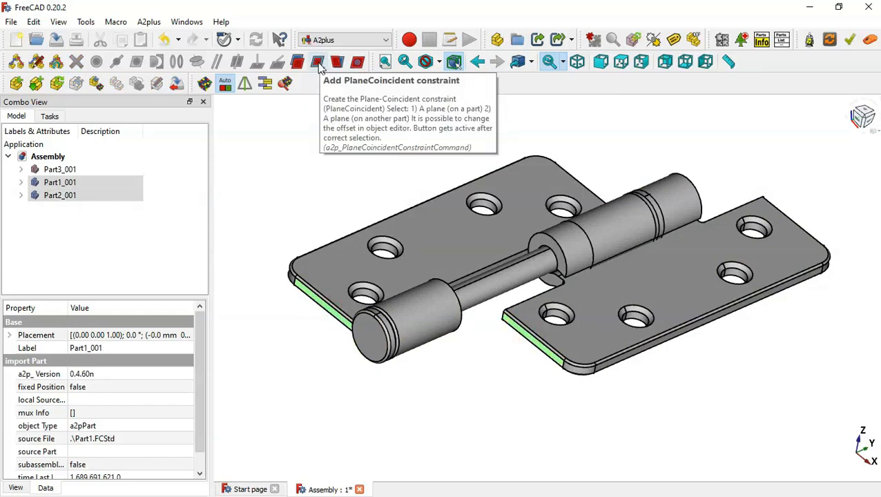
{"action": "left_click", "coordinate": [318, 64]}
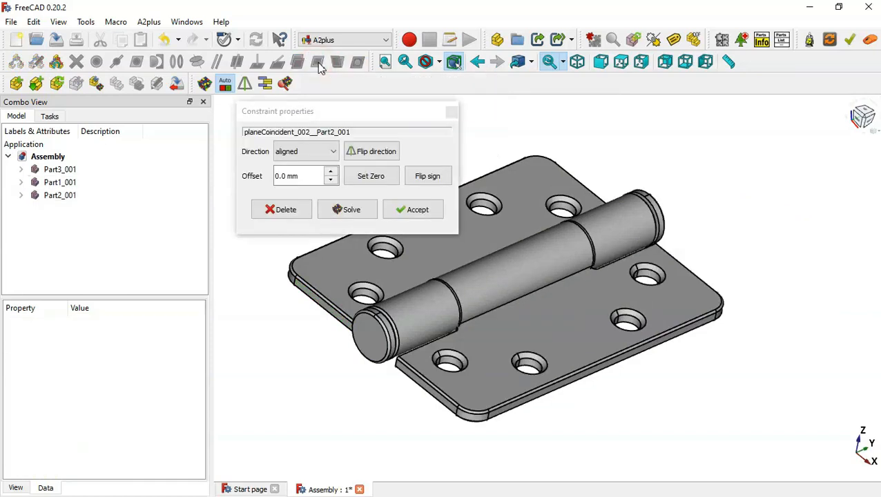
{"action": "left_click", "coordinate": [417, 210]}
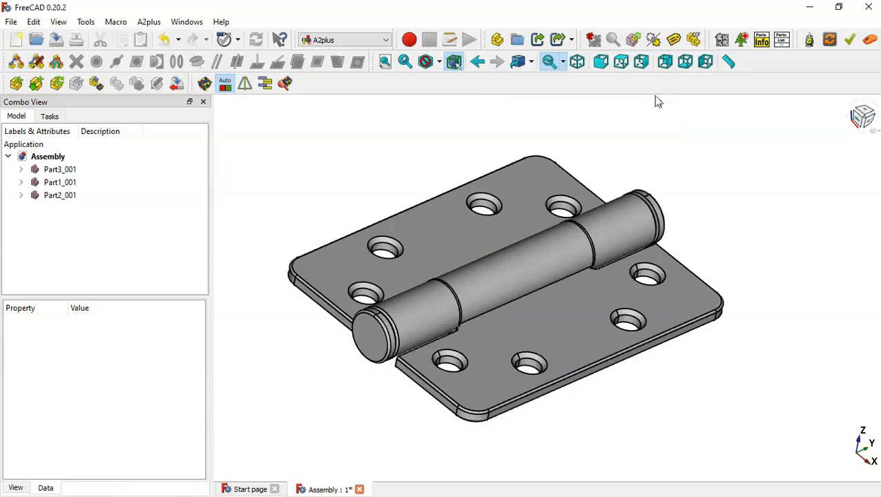
{"action": "left_click", "coordinate": [621, 62]}
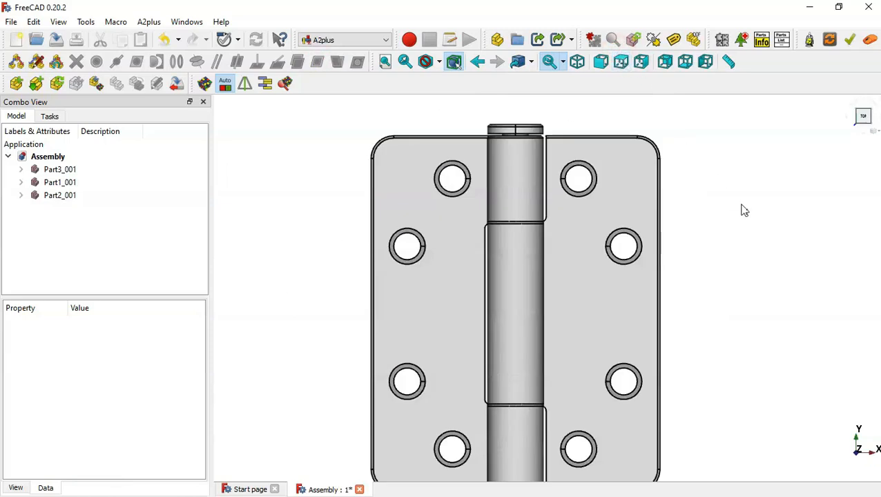
Inspect the assembled hinge from above and in isometric view, then select leaf Part2_001
{"action": "scroll", "coordinate": [745, 211], "scroll_direction": "down", "scroll_amount": 1}
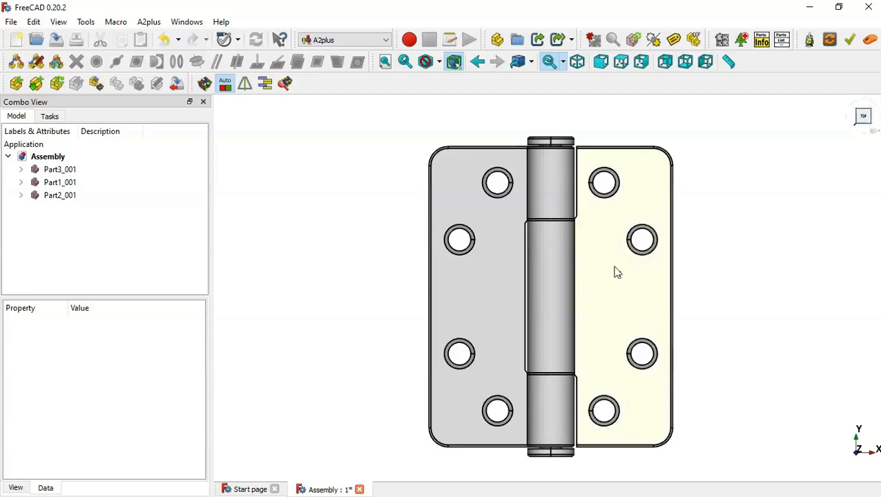
{"action": "middle_click_drag", "start_coordinate": [722, 341], "coordinate": [623, 315]}
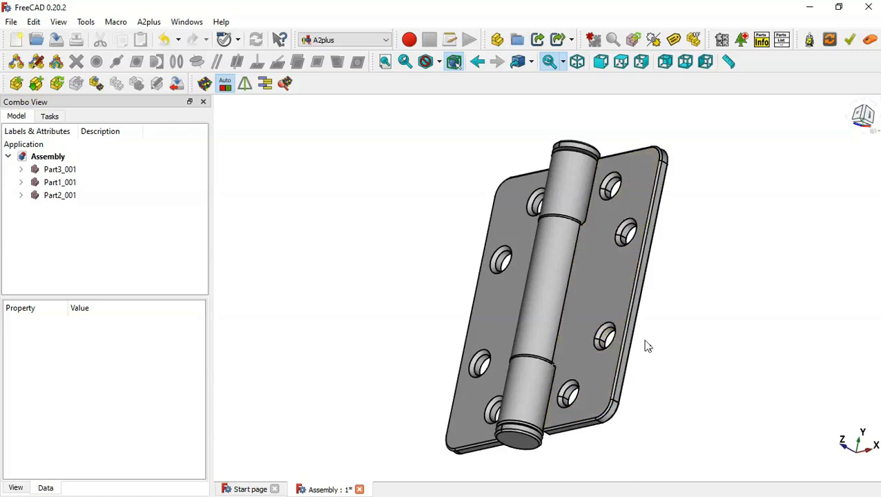
{"action": "key", "text": "Home"}
{"action": "left_click", "coordinate": [596, 320]}
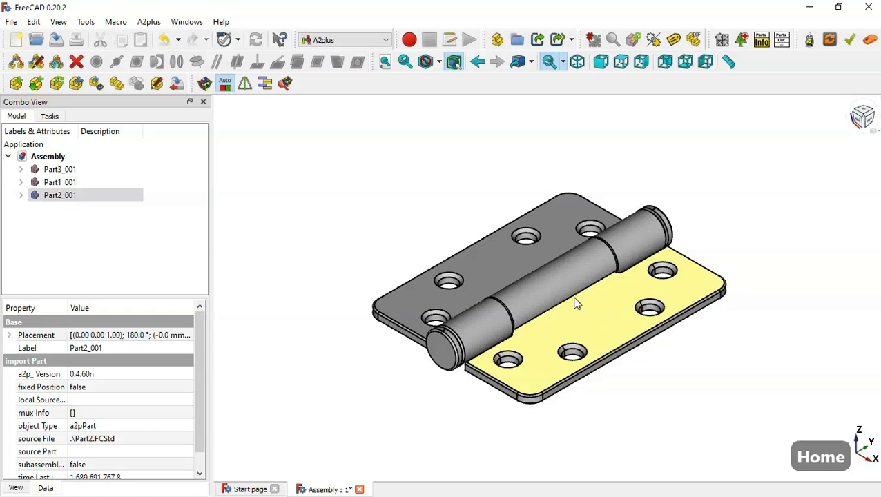
Change Part2's Sketch002 dimension from 0.5 mm to -0.5 mm, then save and close Part2
{"action": "left_click", "coordinate": [158, 83]}
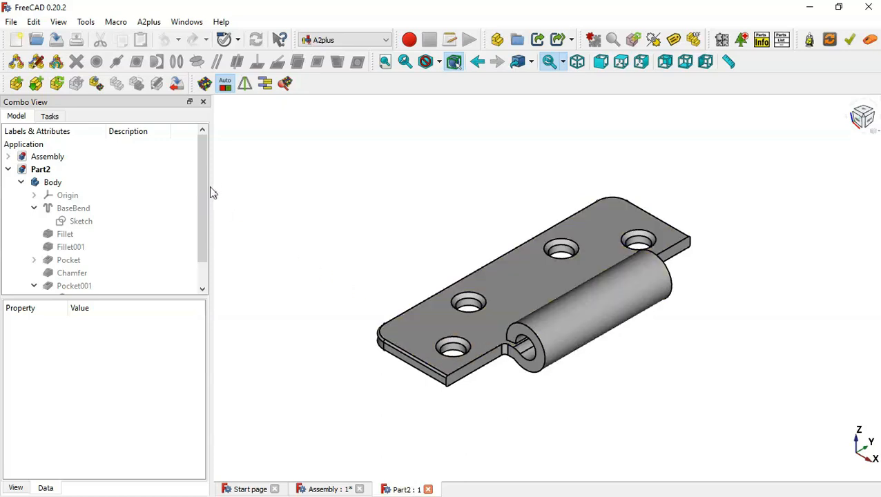
{"action": "left_click_drag", "start_coordinate": [199, 183], "coordinate": [214, 291]}
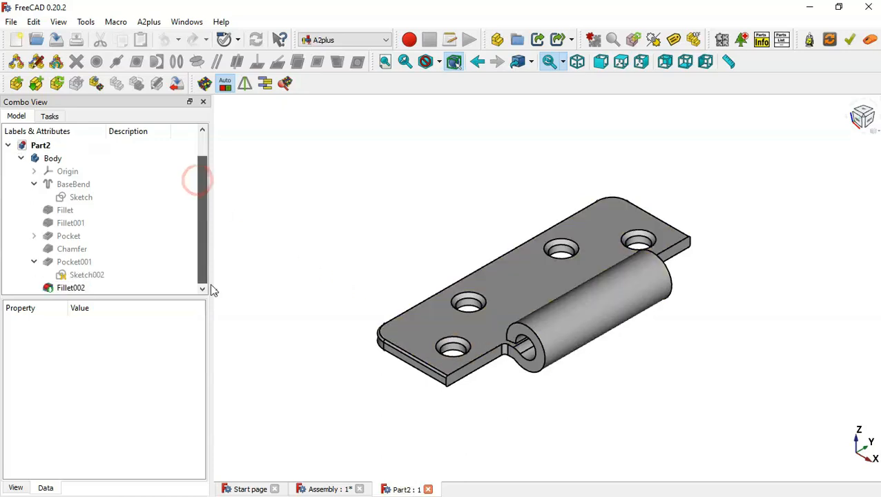
{"action": "double_click", "coordinate": [126, 275]}
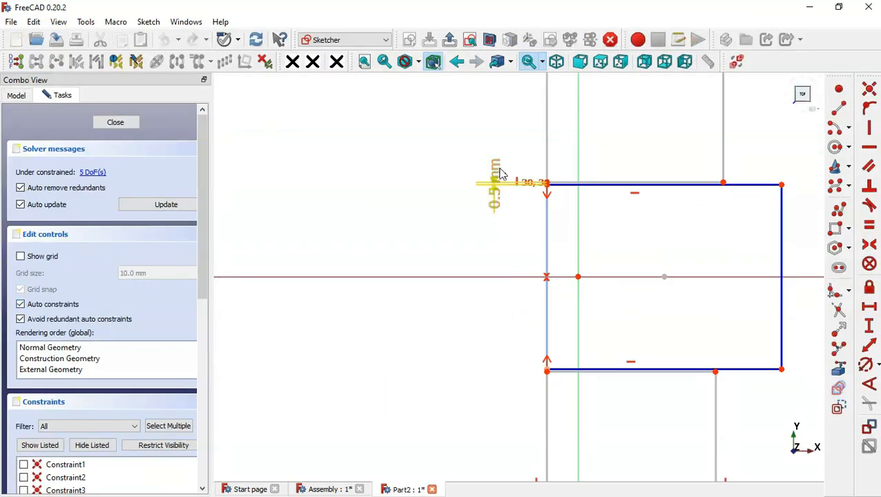
{"action": "left_click_drag", "start_coordinate": [494, 132], "coordinate": [495, 120]}
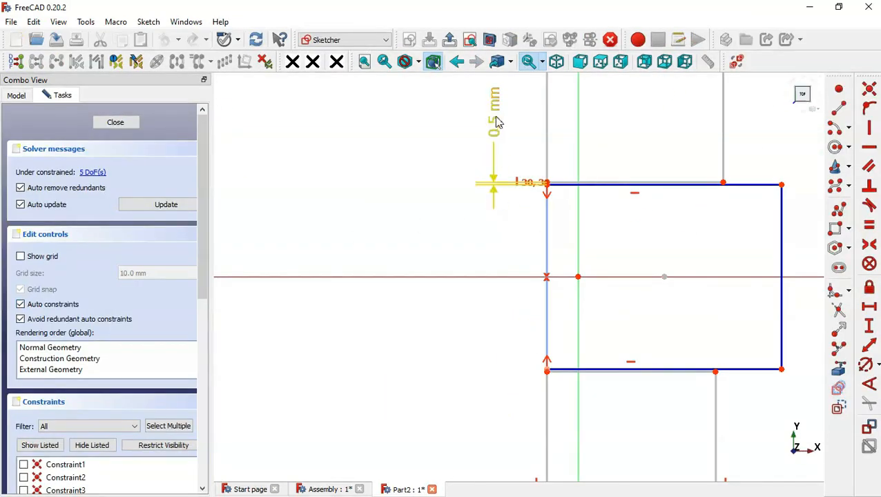
{"action": "double_click", "coordinate": [495, 116]}
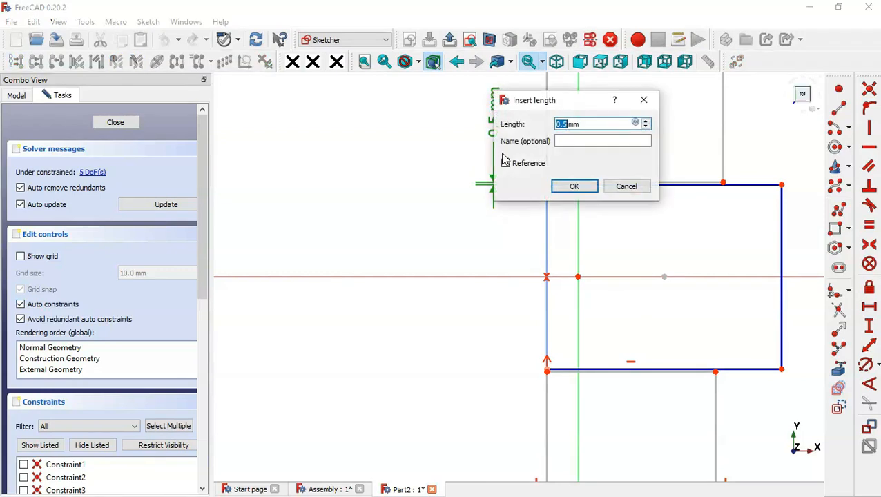
{"action": "type", "text": "-0.5"}
{"action": "key", "text": "Return"}
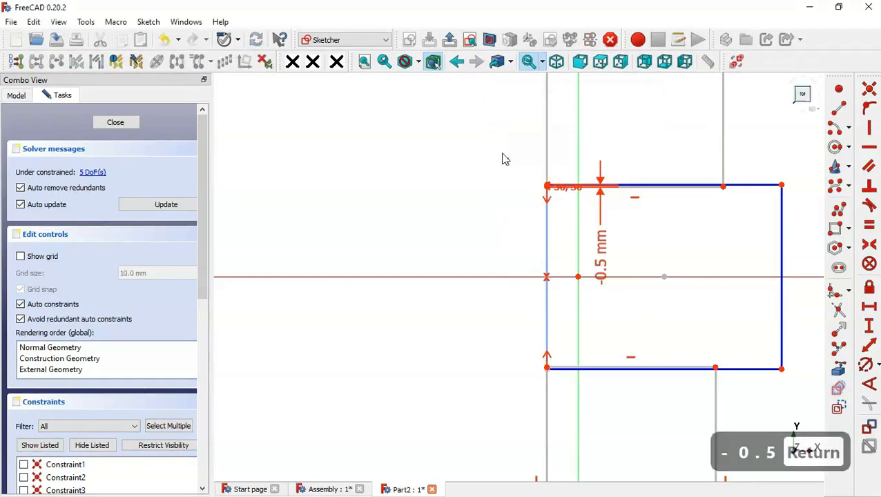
{"action": "left_click", "coordinate": [451, 40]}
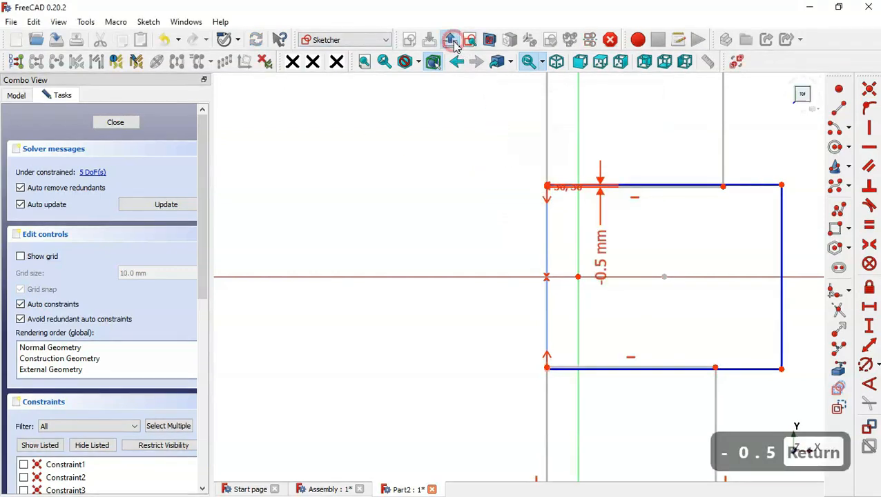
{"action": "left_click", "coordinate": [56, 40]}
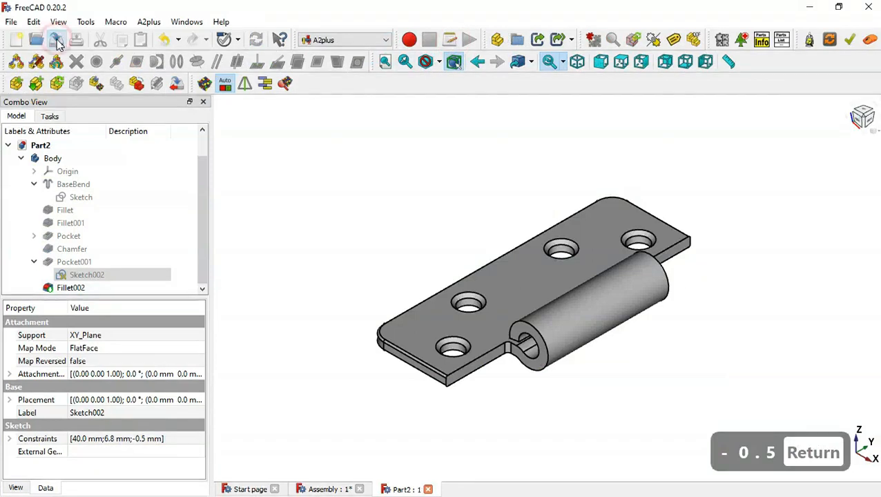
{"action": "left_click", "coordinate": [428, 490]}
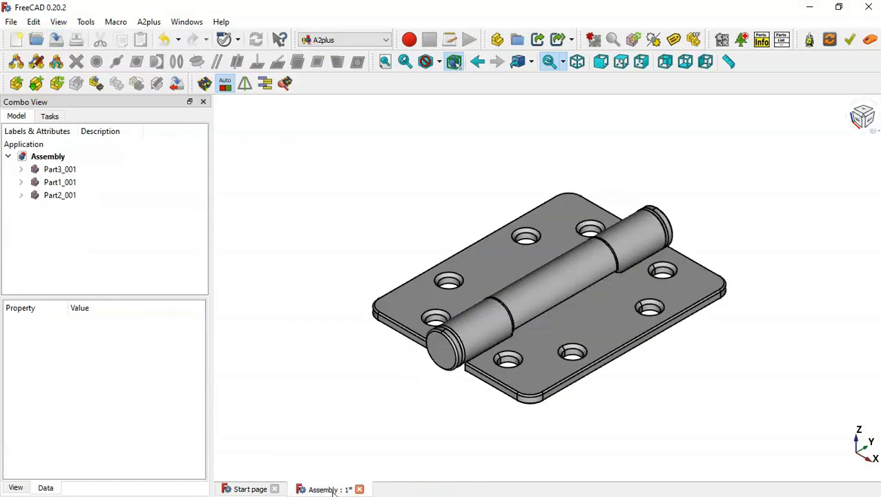
Update only the selected Part2_001 leaf from its edited file in the assembly
{"action": "middle_click_drag", "start_coordinate": [553, 269], "coordinate": [551, 177]}
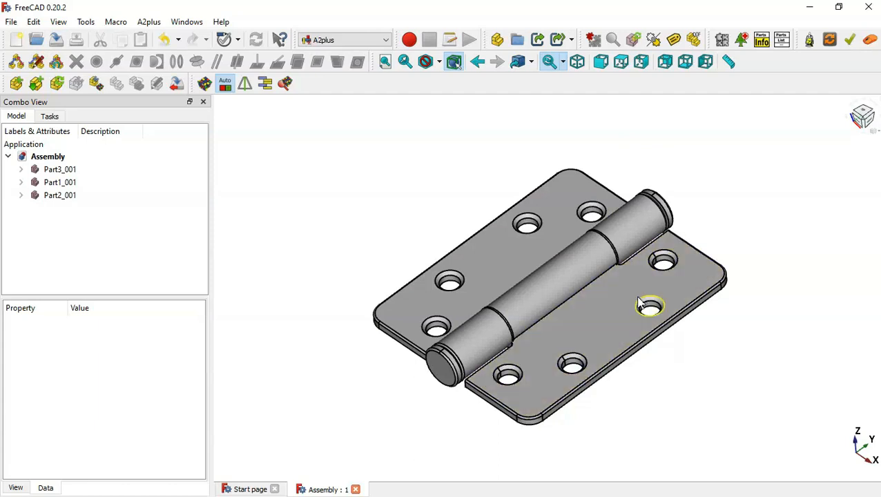
{"action": "left_click", "coordinate": [608, 327]}
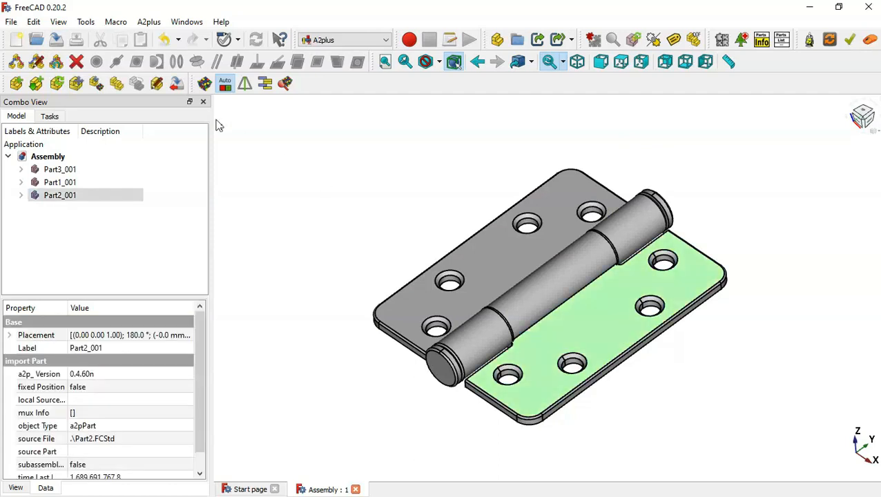
{"action": "left_click", "coordinate": [57, 84]}
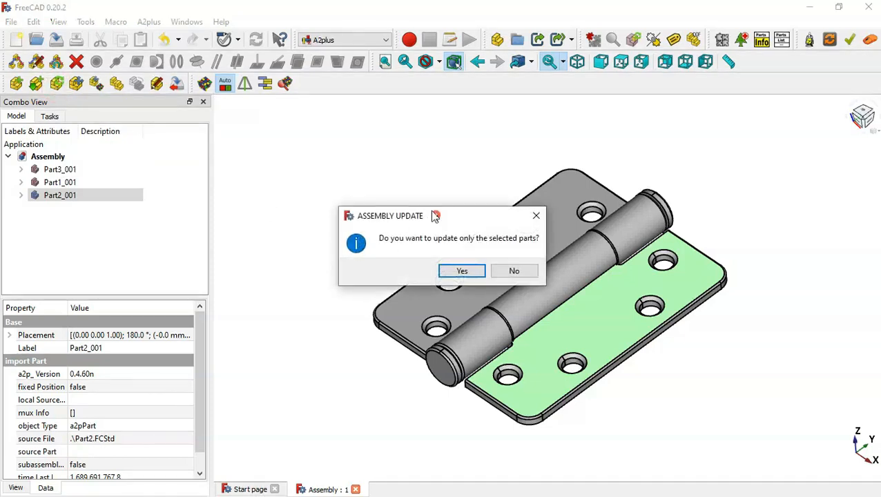
{"action": "left_click_drag", "start_coordinate": [437, 217], "coordinate": [396, 160]}
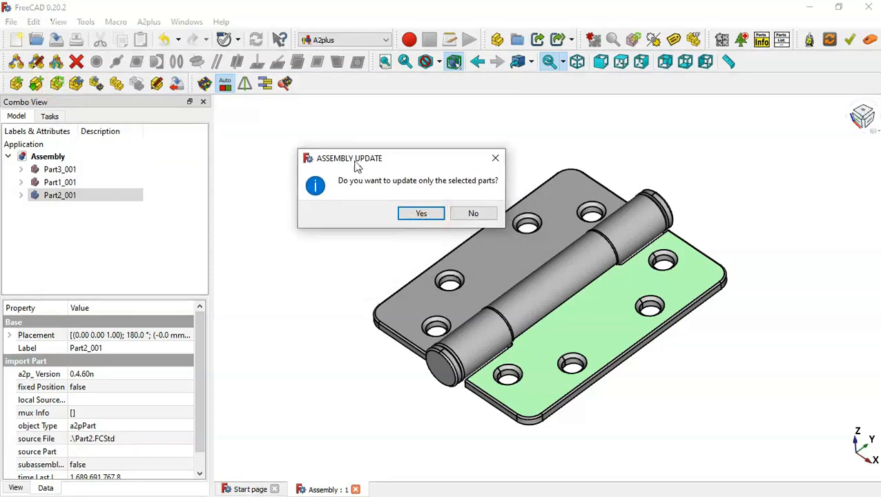
{"action": "left_click", "coordinate": [419, 215]}
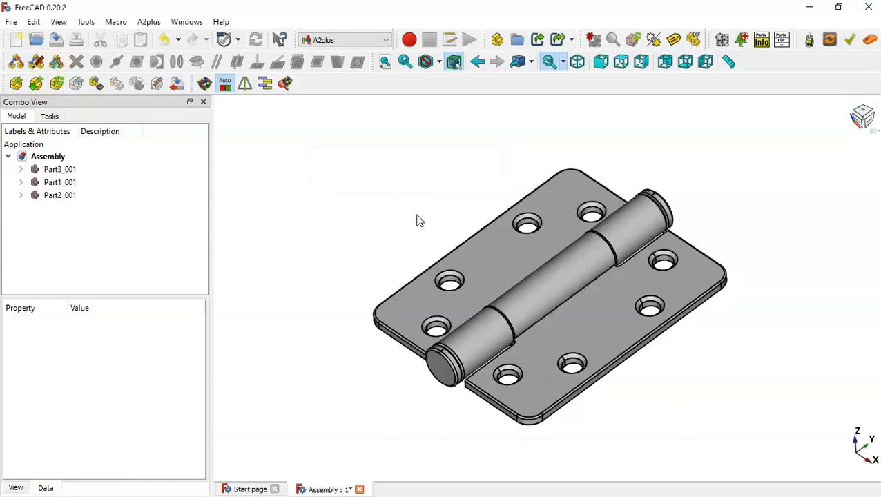
{"action": "left_click_drag", "start_coordinate": [649, 146], "coordinate": [595, 291]}
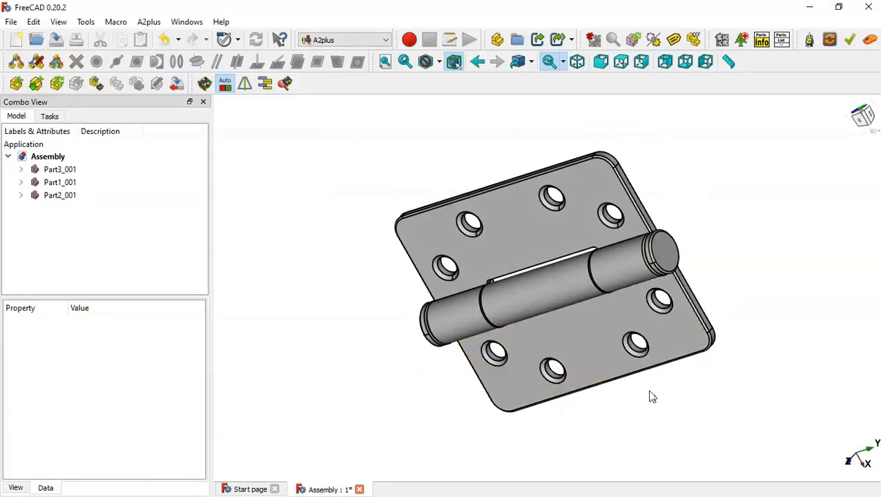
{"action": "key", "text": "Home"}
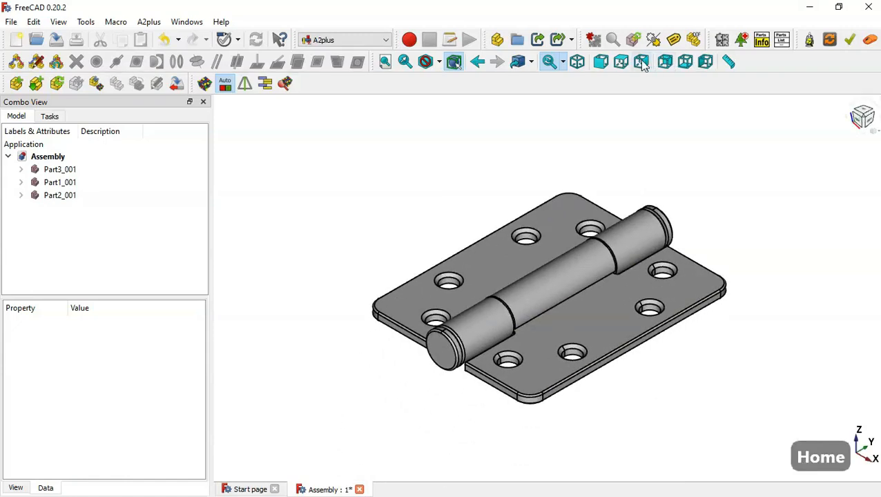
{"action": "left_click", "coordinate": [622, 62]}
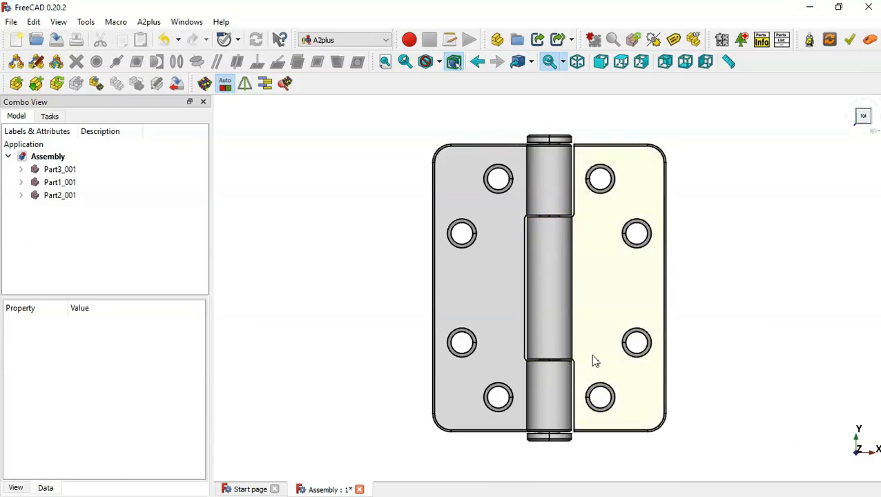
{"action": "middle_click_drag", "start_coordinate": [724, 380], "coordinate": [662, 355]}
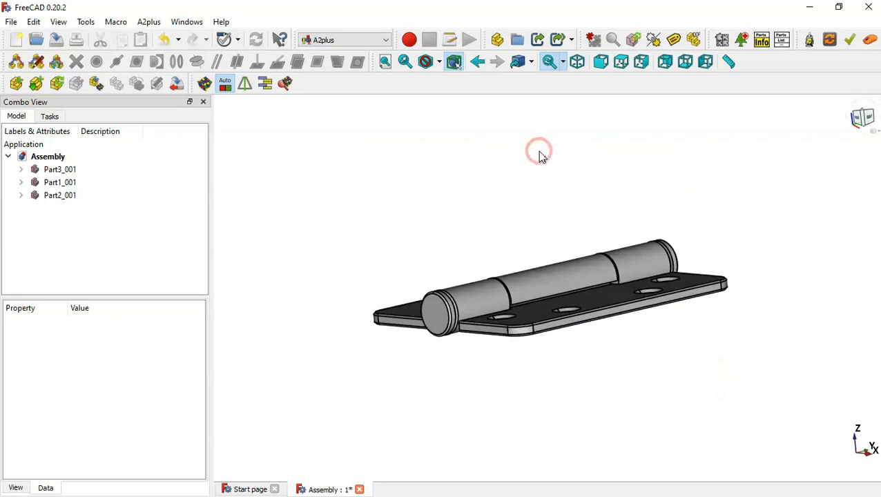
{"action": "key", "text": "Home"}
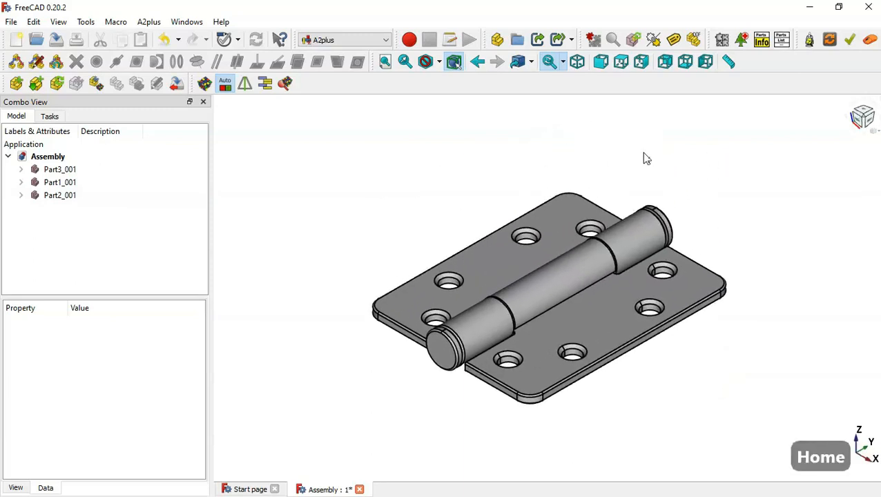